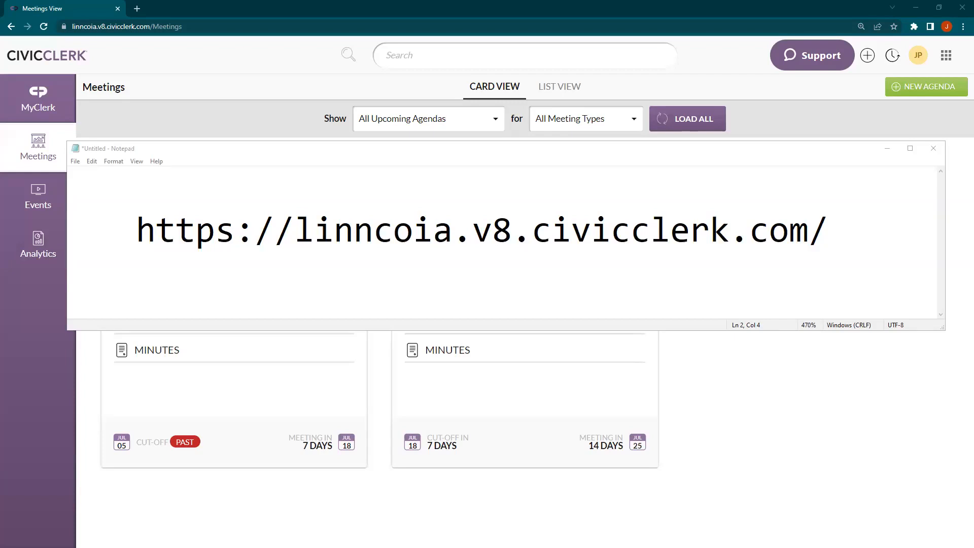
# Close the Notepad note showing the site address, open the User Training meeting, and go to its minutes
pyautogui.click(43, 386)
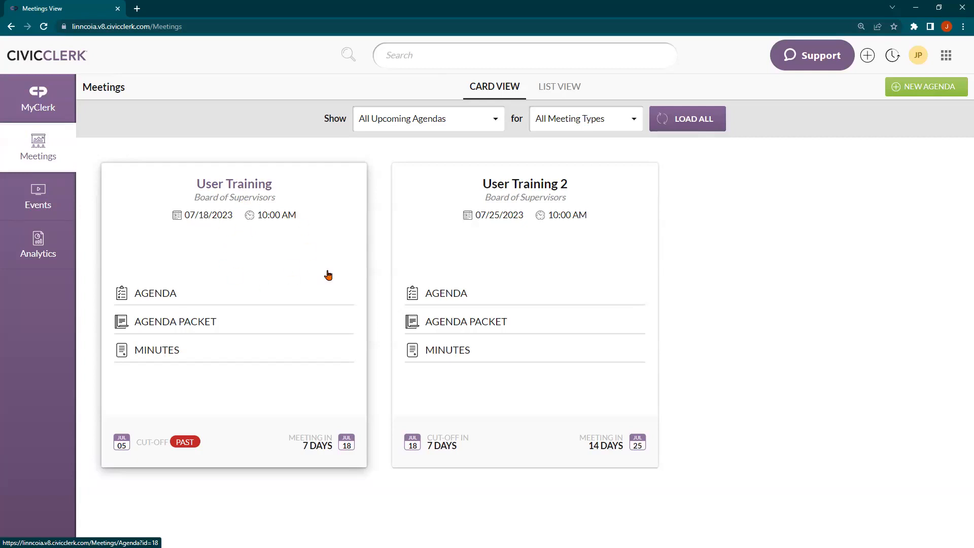
pyautogui.click(277, 185)
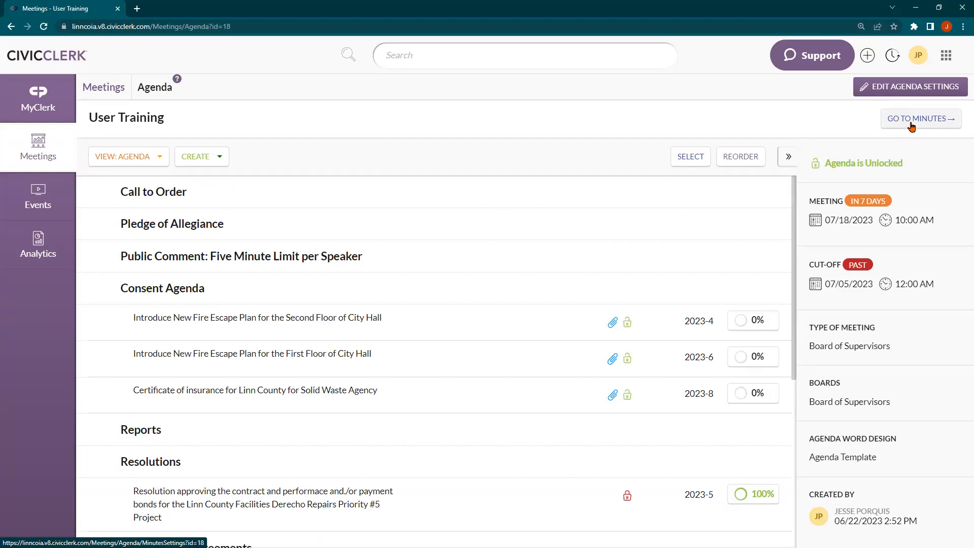
pyautogui.click(912, 127)
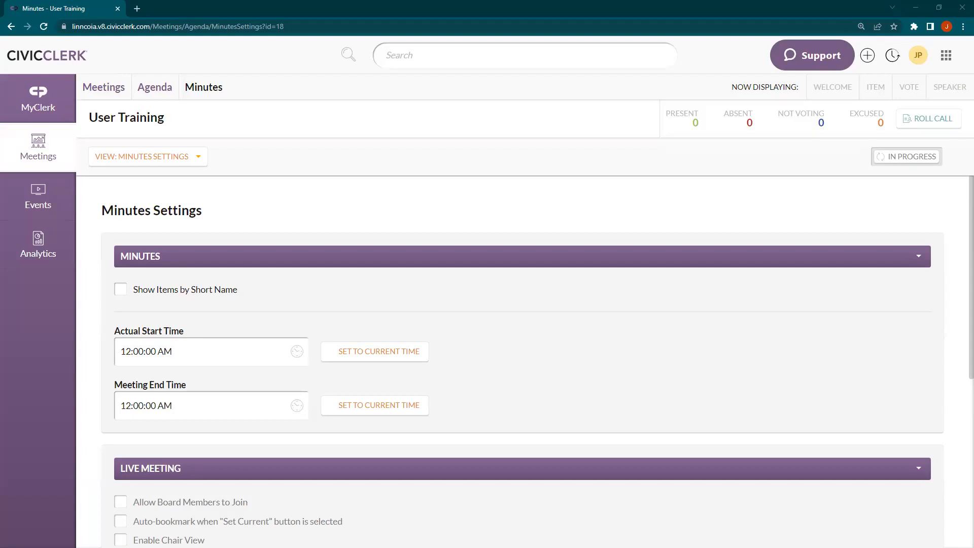
# Tick the 'Show Items by Short Name' checkbox in the User Training Minutes Settings
pyautogui.click(191, 290)
pyautogui.click(242, 293)
pyautogui.scroll(-6, 167, 297)
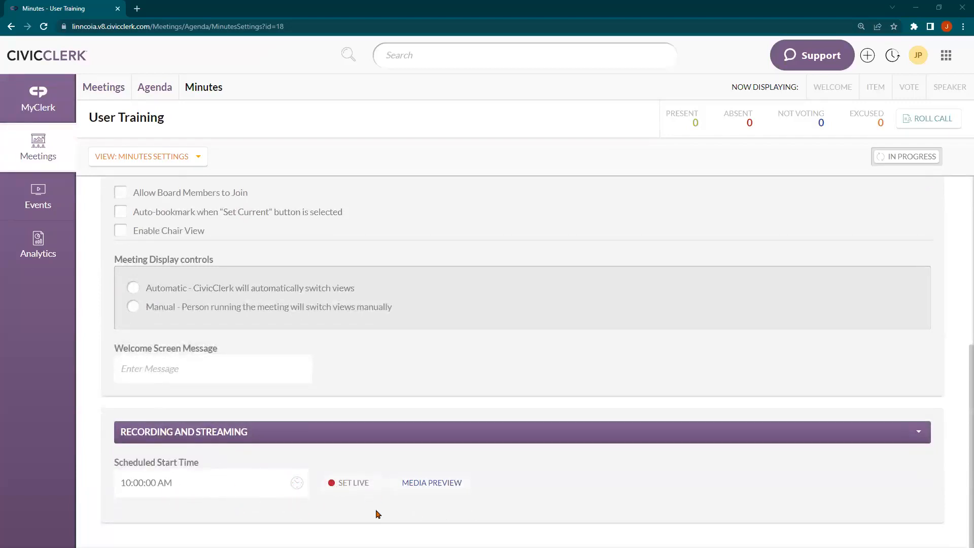
pyautogui.scroll(6, 258, 465)
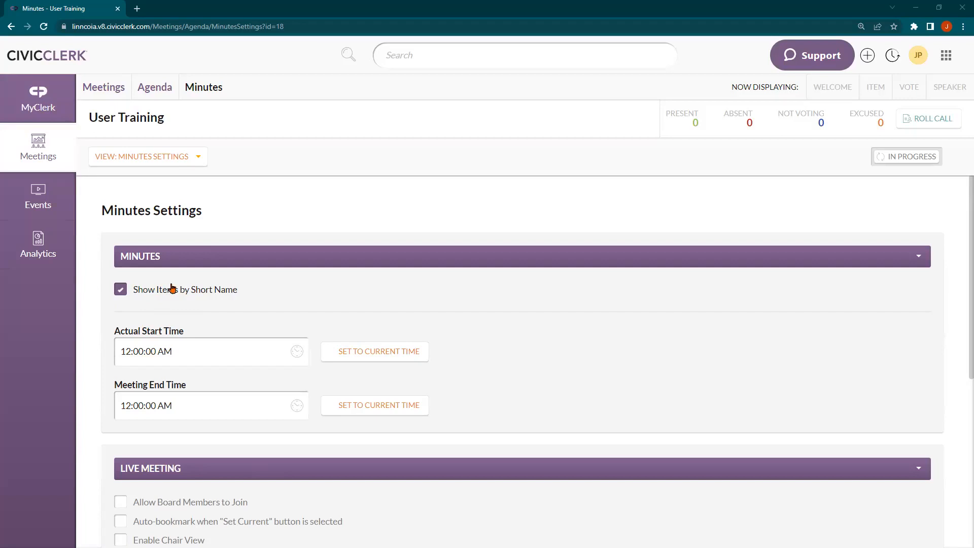
# Switch the VIEW dropdown from Minutes Settings to Minutes Summary
pyautogui.click(115, 165)
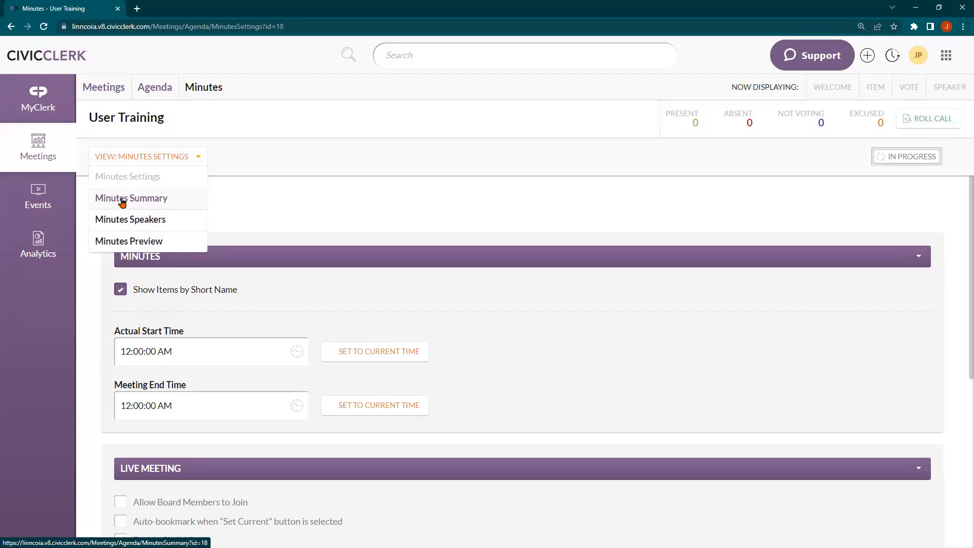
pyautogui.click(122, 199)
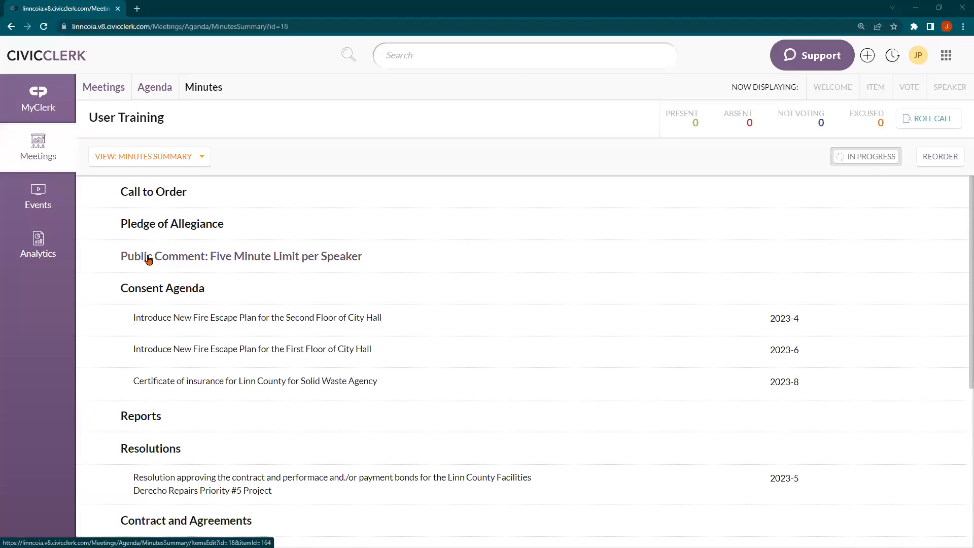
# Open the Call to Order item from the Minutes Summary list to edit its minutes
pyautogui.click(147, 193)
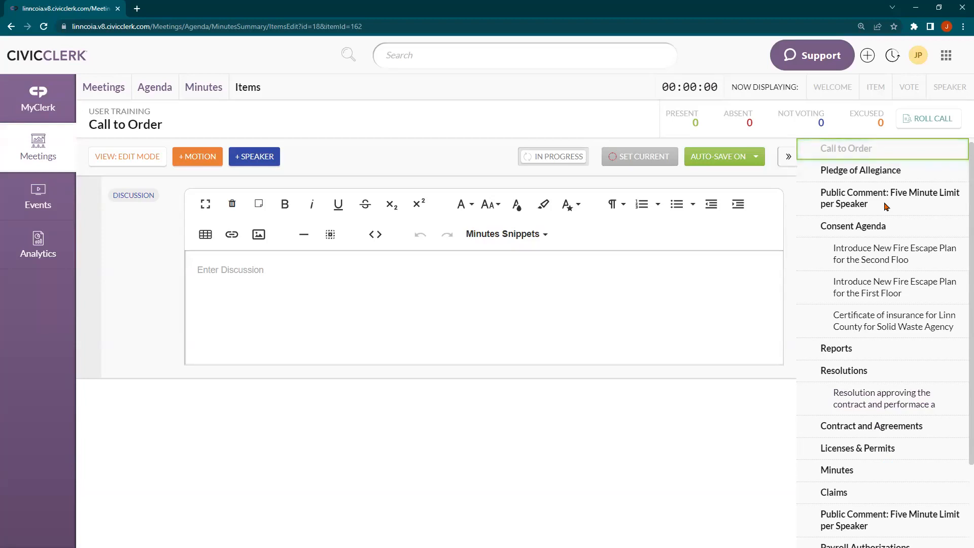
pyautogui.scroll(-2, 885, 206)
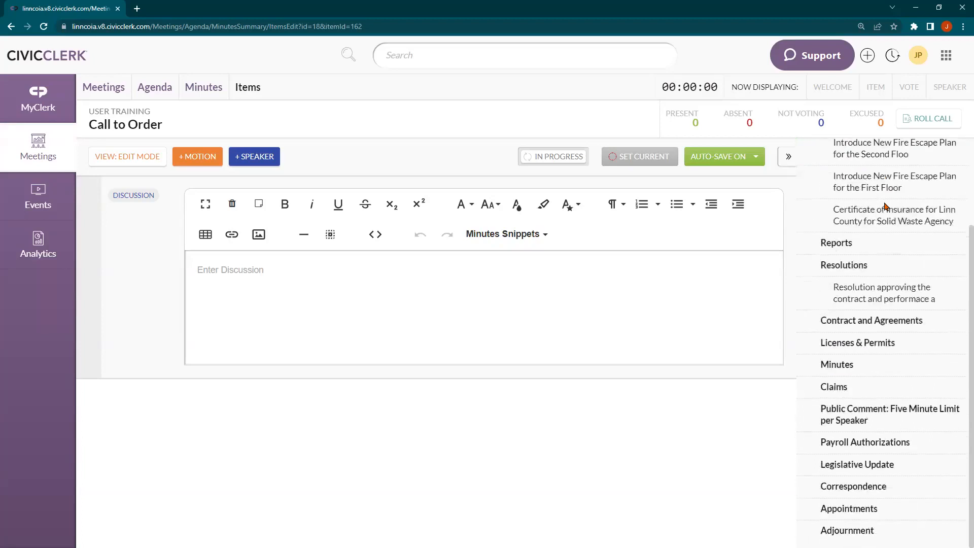
pyautogui.scroll(2, 885, 206)
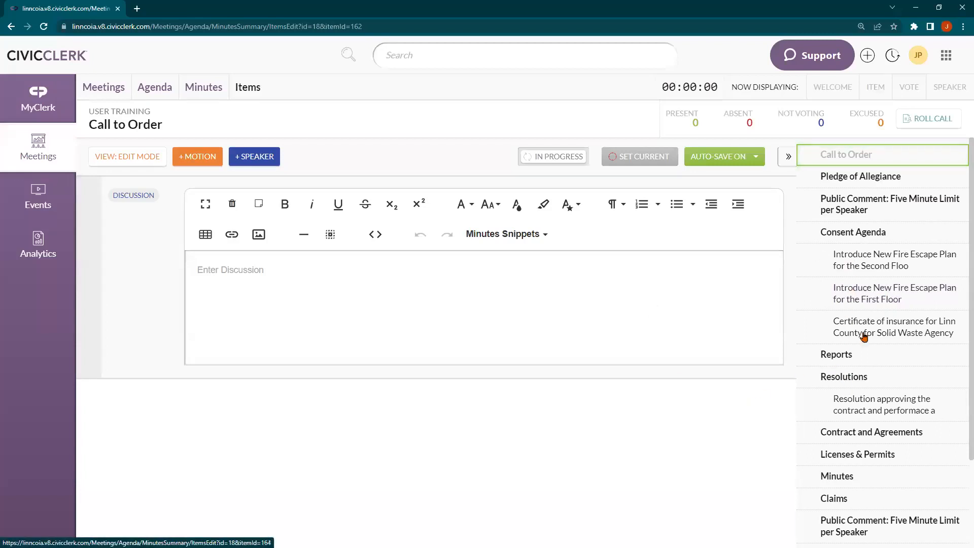
pyautogui.click(873, 407)
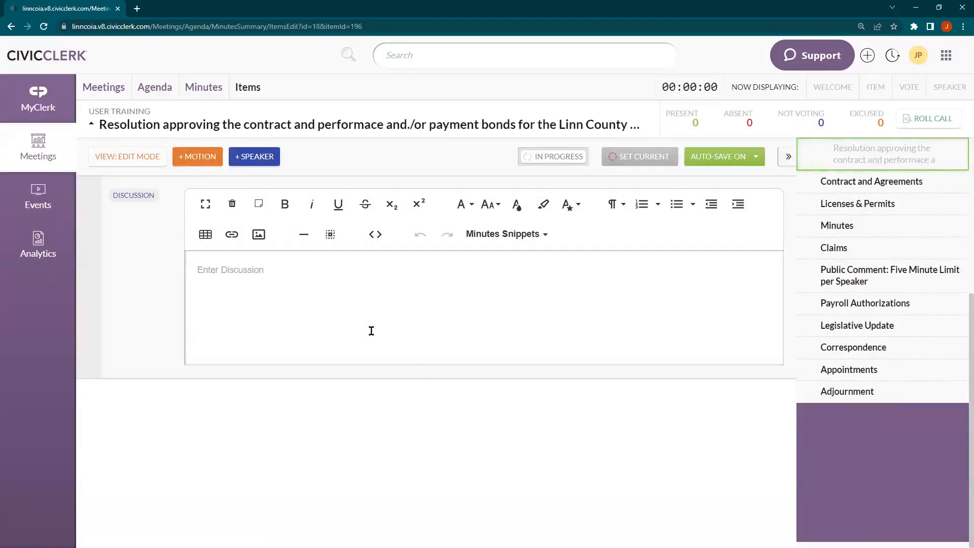
pyautogui.click(163, 131)
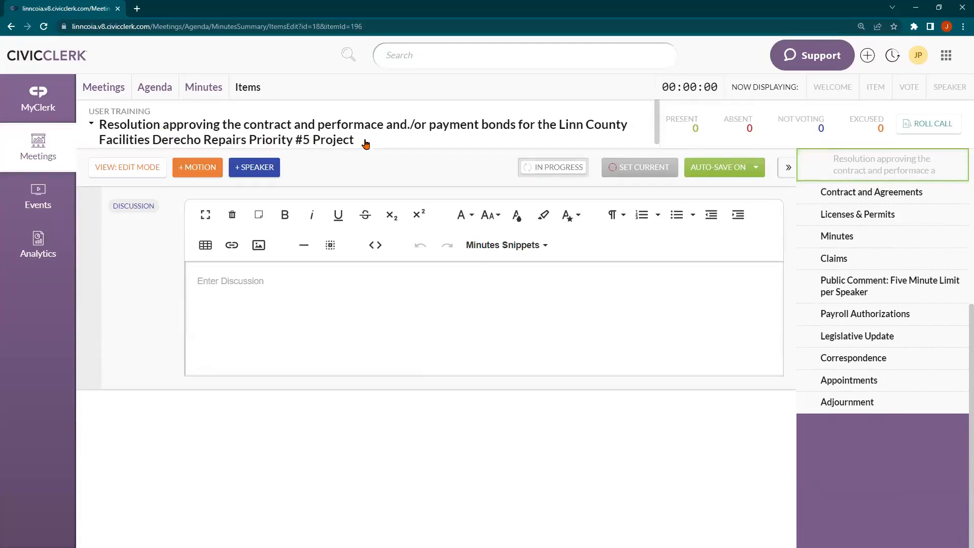
pyautogui.scroll(1, 835, 274)
pyautogui.scroll(2, 836, 273)
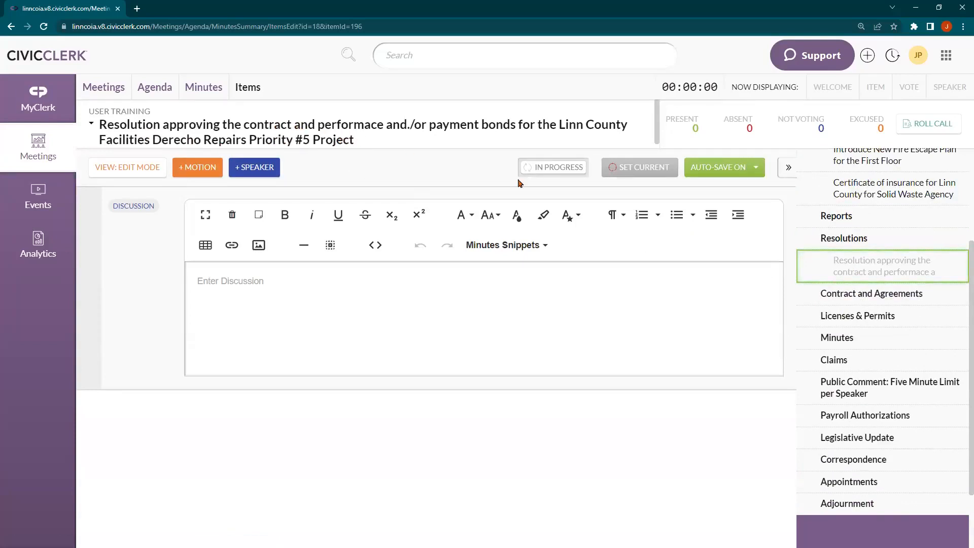
pyautogui.scroll(4, 834, 298)
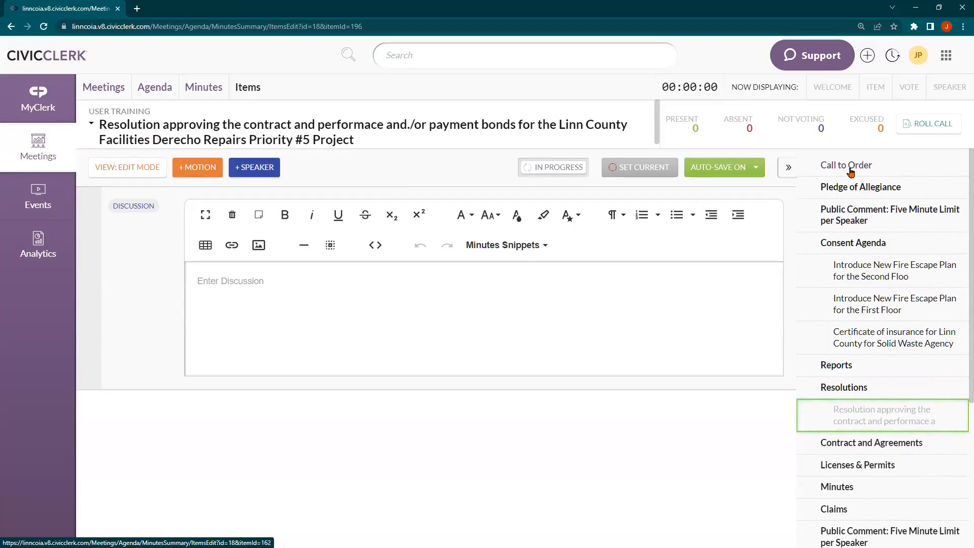
pyautogui.click(851, 171)
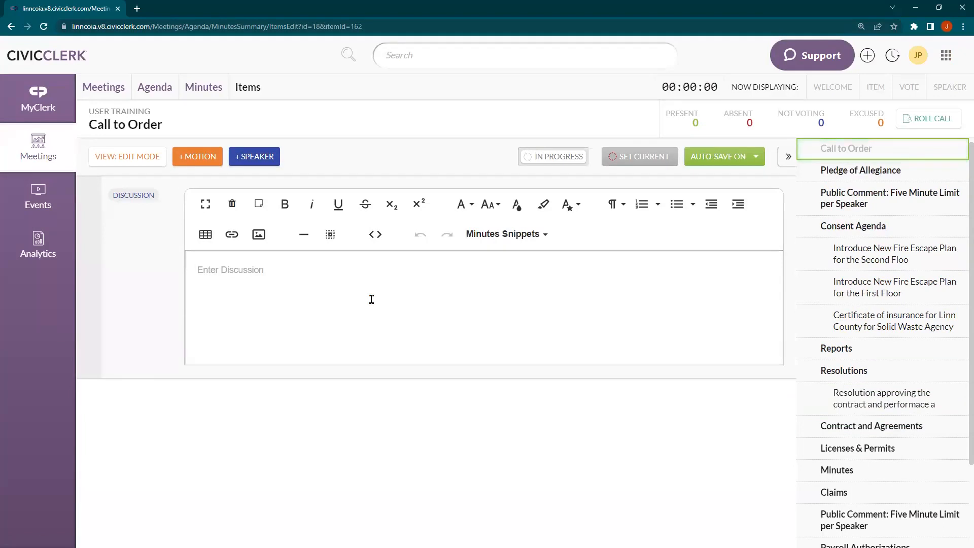
# Enter 'The meeting was called to order at 3:37 PM.' as the Call to Order discussion, lowercasing 'Meeting'
pyautogui.click(361, 333)
pyautogui.write('The Meeting was called to order at 3')
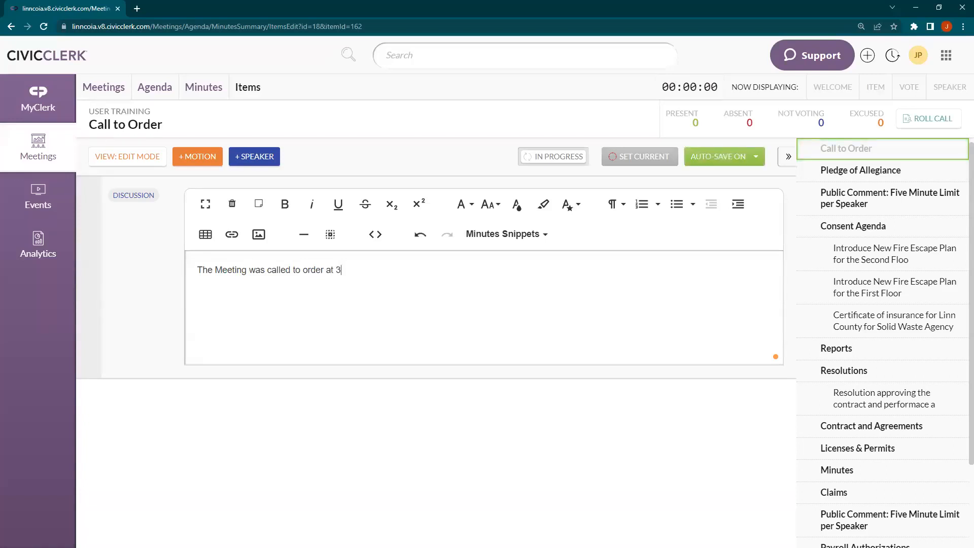
pyautogui.write(':37 PM')
pyautogui.click(731, 170)
pyautogui.click(220, 271)
pyautogui.click(226, 285)
pyautogui.click(380, 266)
pyautogui.write('.')
# Delete the existing discussion text and insert the Call to Order (roll call) minutes snippet
pyautogui.hotkey('ctrl', 'a')
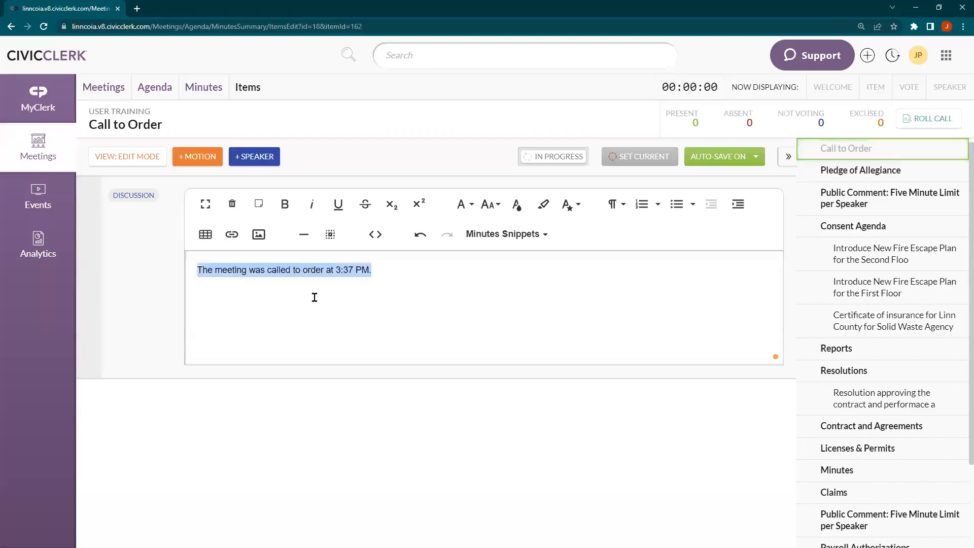
pyautogui.press('Delete')
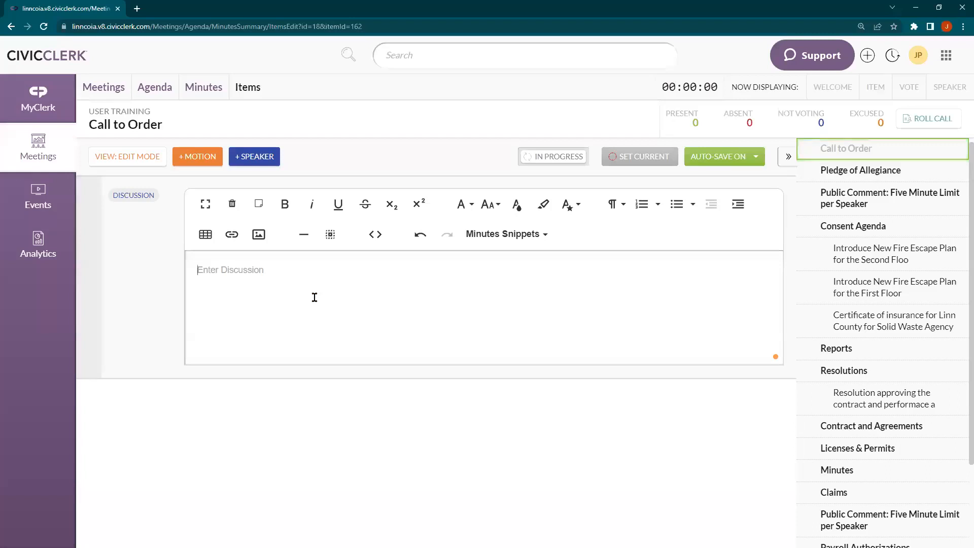
pyautogui.click(538, 237)
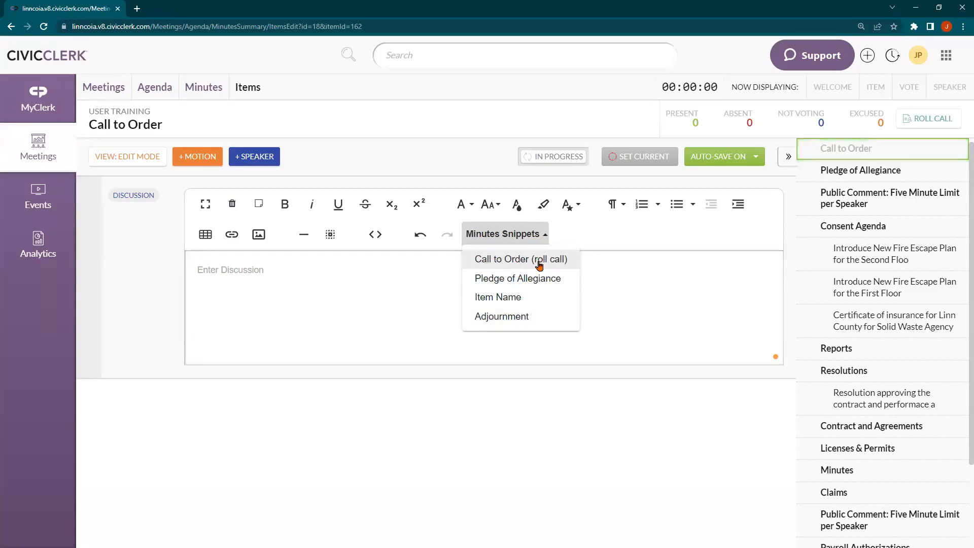
pyautogui.click(491, 259)
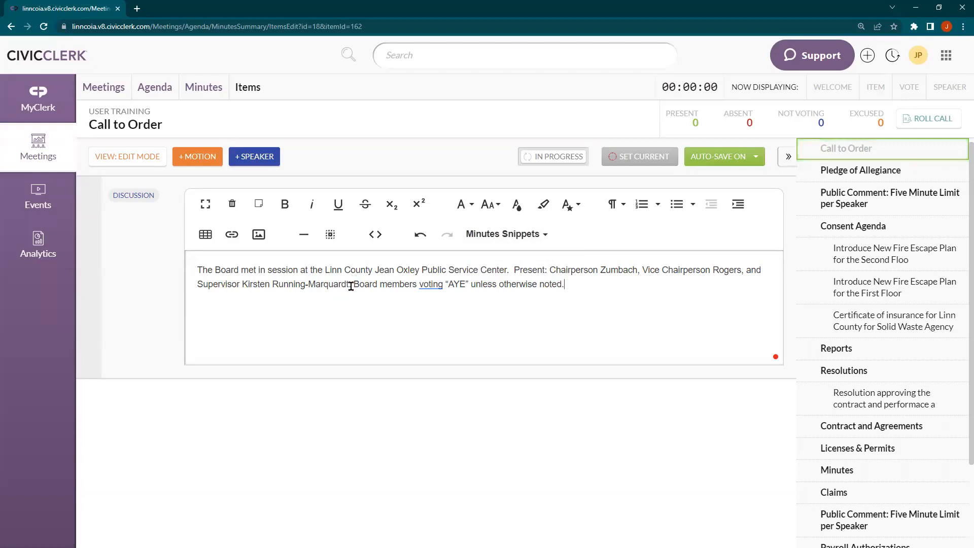
# Prefix the supervisor's name with 'Absent:' and replace ', and' after the vice chairperson with a period
pyautogui.moveTo(347, 285); pyautogui.dragTo(187, 287)
pyautogui.press('BackSpace')
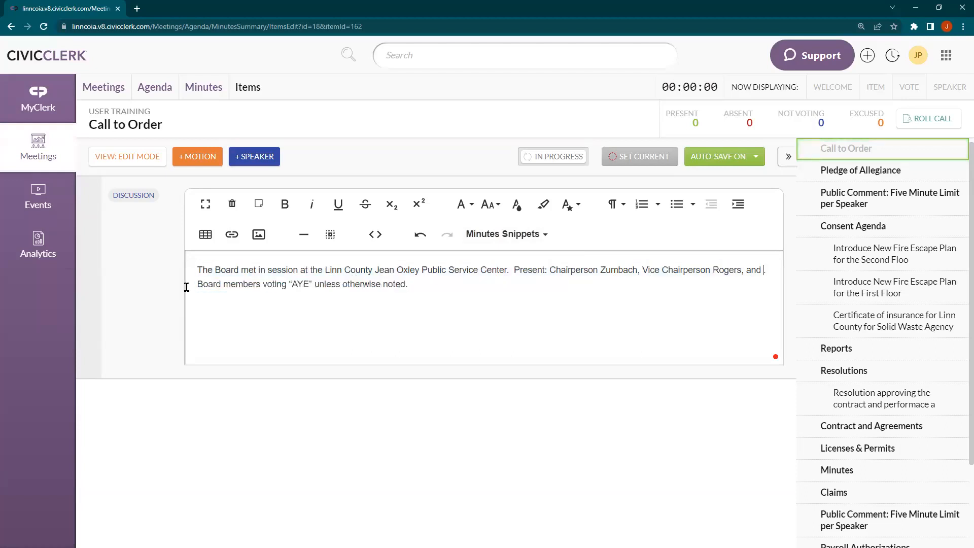
pyautogui.hotkey('ctrl', 'z')
pyautogui.press('Left')
pyautogui.write('Absent:')
pyautogui.press('Home')
pyautogui.press('BackSpace')
pyautogui.press('BackSpace')
pyautogui.press('BackSpace')
pyautogui.press('BackSpace')
pyautogui.press('BackSpace')
pyautogui.press('BackSpace')
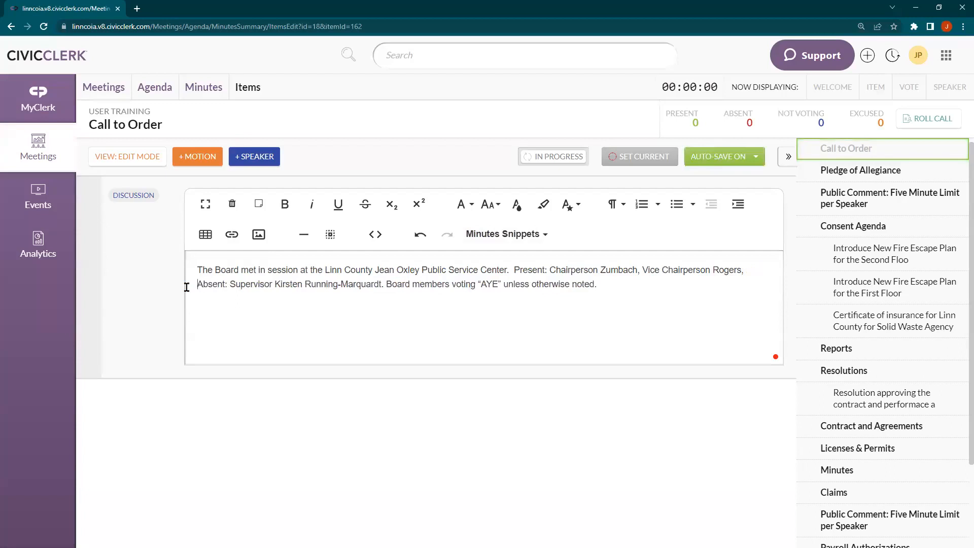
pyautogui.write('.')
pyautogui.click(238, 333)
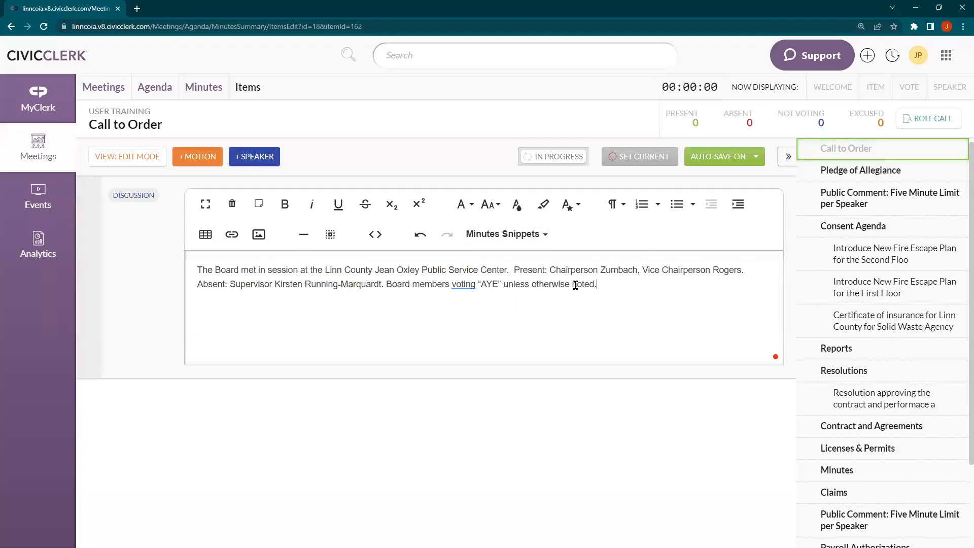
# Switch to the Pledge of Allegiance item and insert the Pledge of Allegiance minutes snippet
pyautogui.click(841, 173)
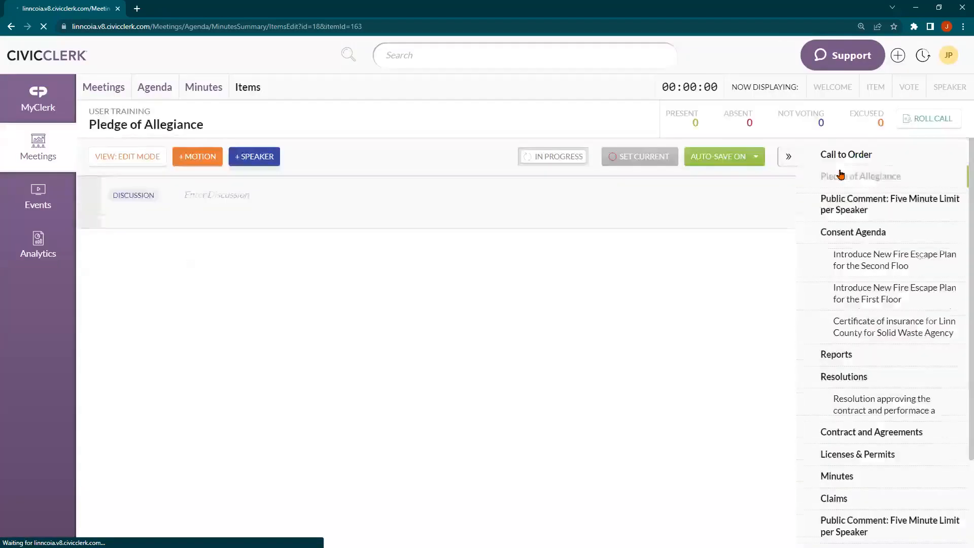
pyautogui.click(503, 237)
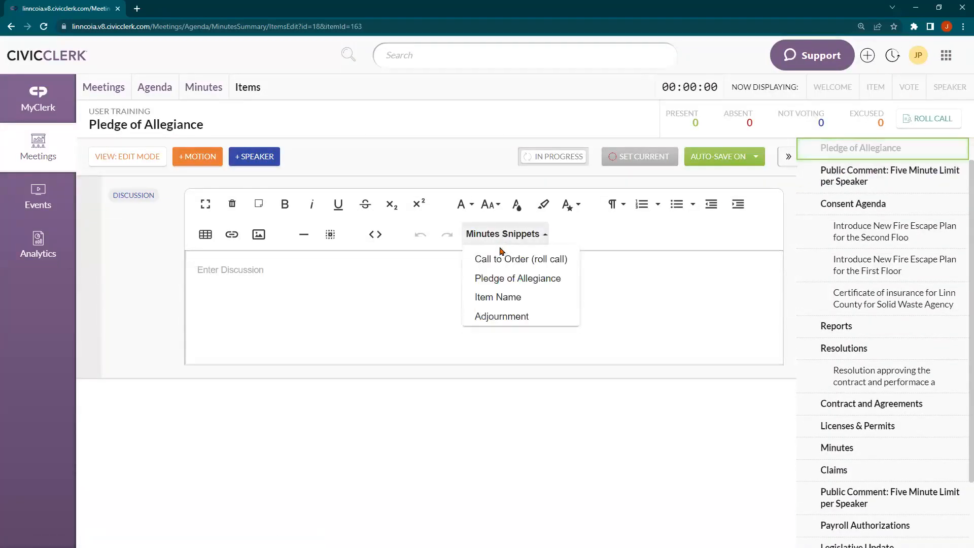
pyautogui.click(498, 280)
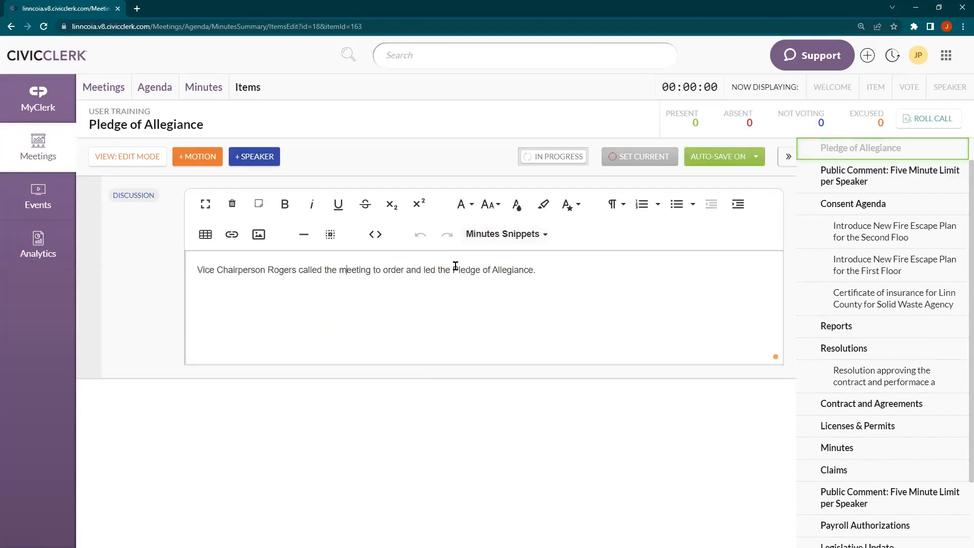
pyautogui.click(545, 278)
pyautogui.scroll(1, 876, 186)
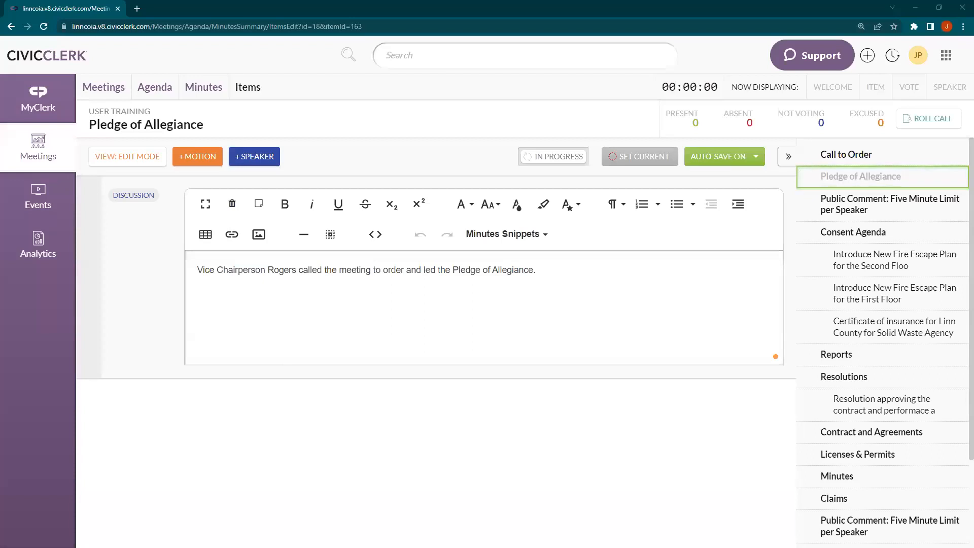
# Maximize the BOS Minutes window in Word and select page 1's last motion paragraph to review it
pyautogui.hotkey('alt', 'Tab')
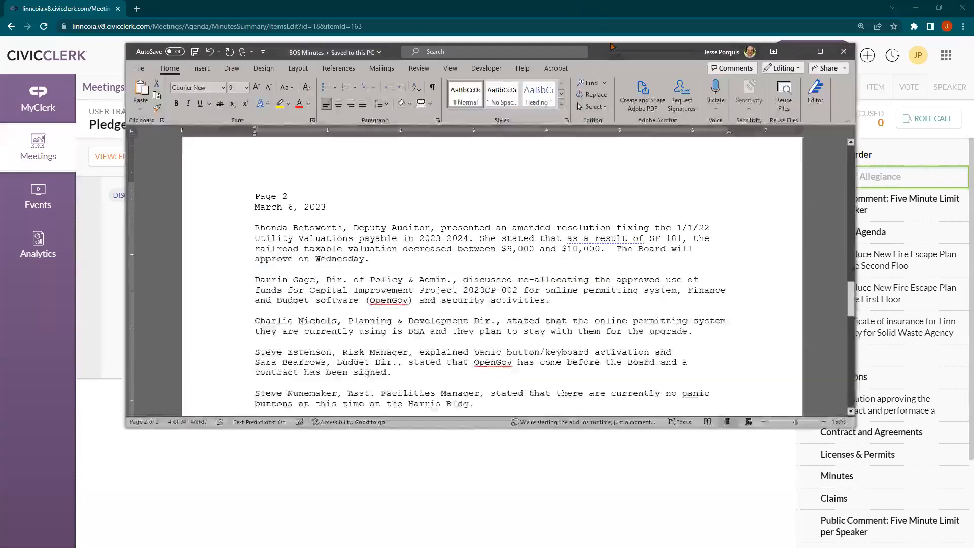
pyautogui.doubleClick(617, 57)
pyautogui.scroll(5, 381, 285)
pyautogui.scroll(-1, 304, 324)
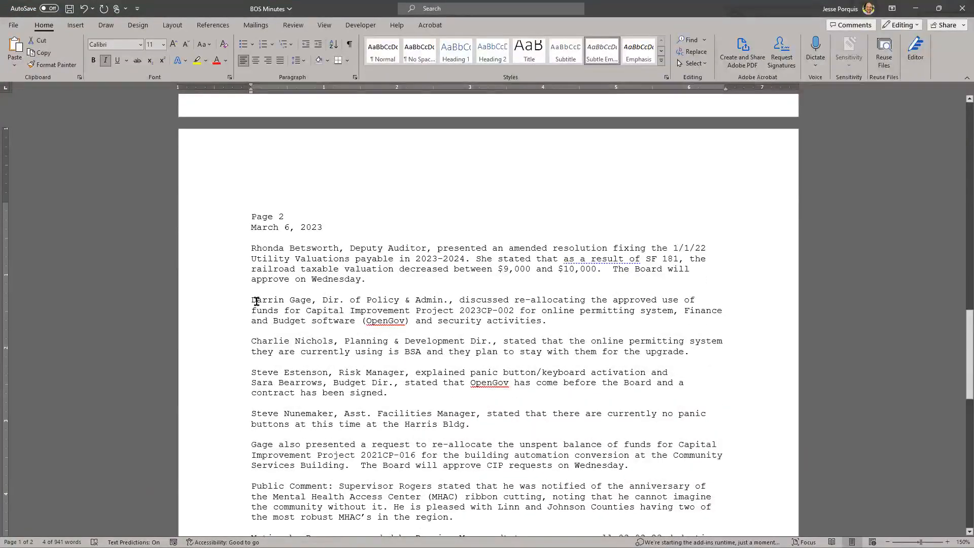
pyautogui.scroll(4, 253, 250)
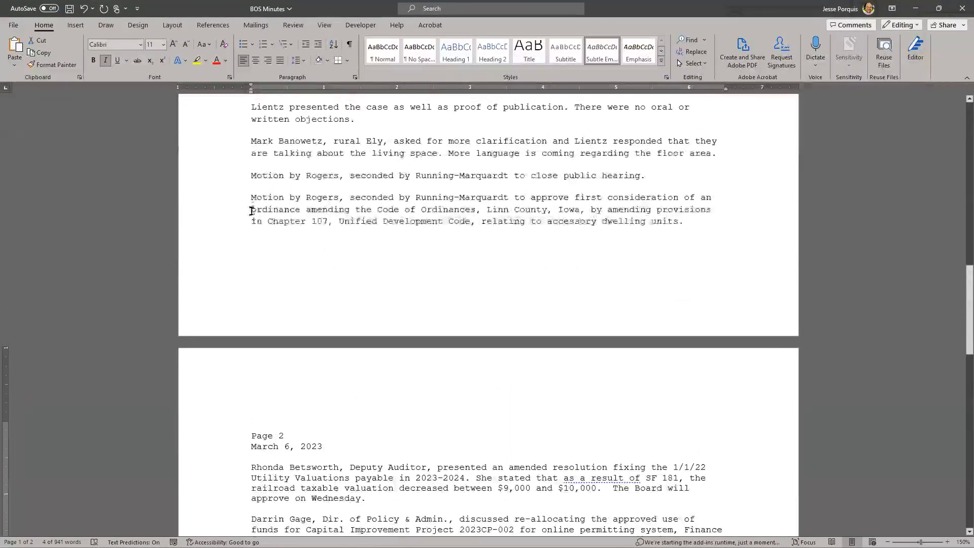
pyautogui.moveTo(251, 198); pyautogui.dragTo(680, 230)
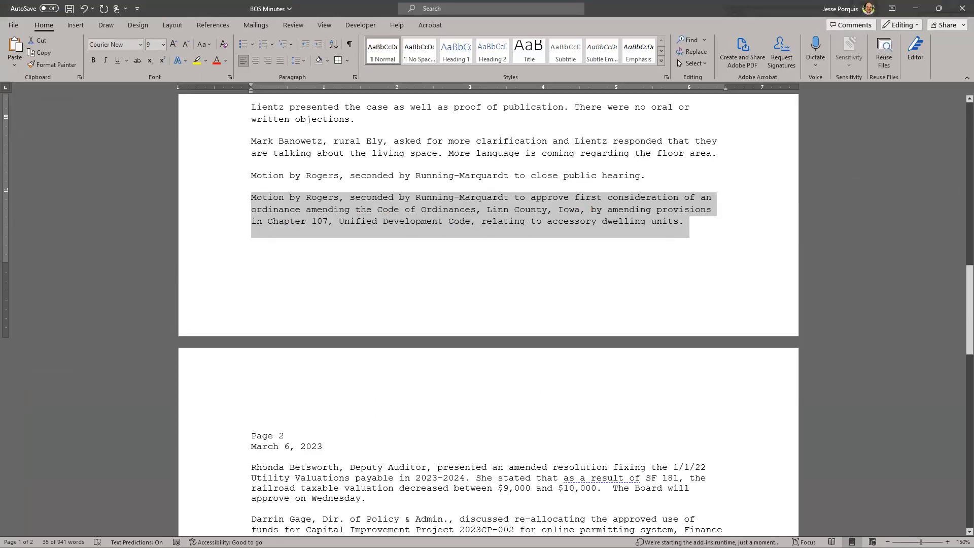
pyautogui.press('Right')
pyautogui.hotkey('alt', 'Tab')
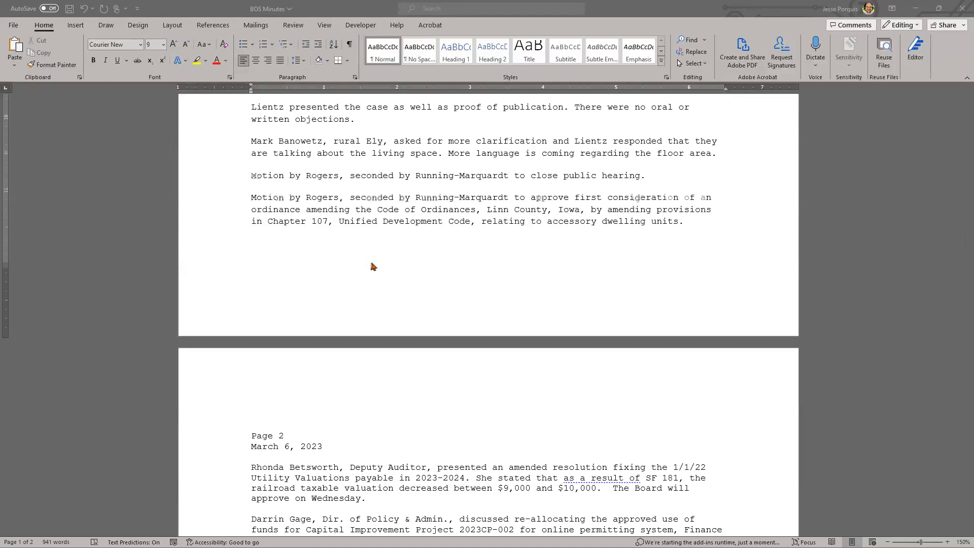
# Zoom page 1 to 230% and highlight the floor-area comment and the motion closing the public hearing
pyautogui.scroll(2, 355, 268)
pyautogui.scroll(4, 343, 269)
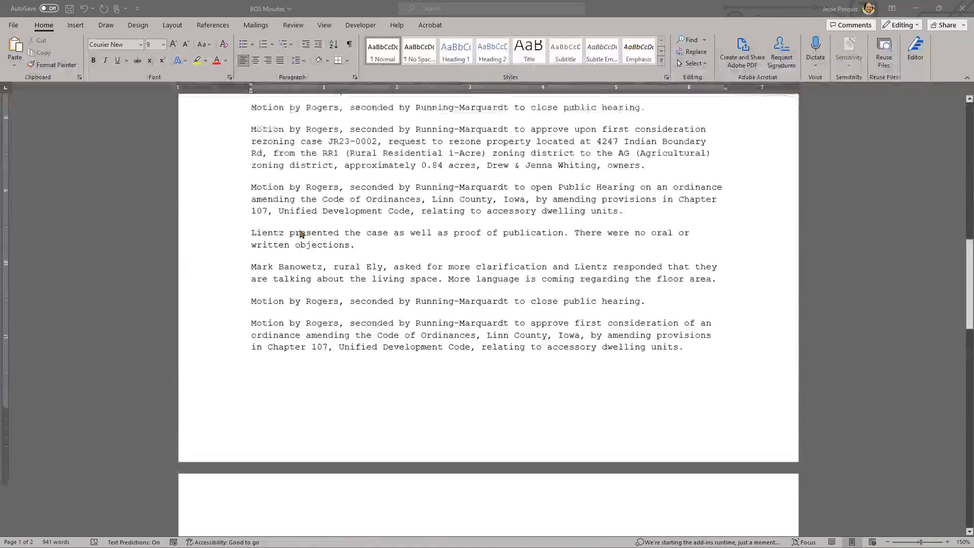
pyautogui.moveTo(251, 361); pyautogui.dragTo(712, 372)
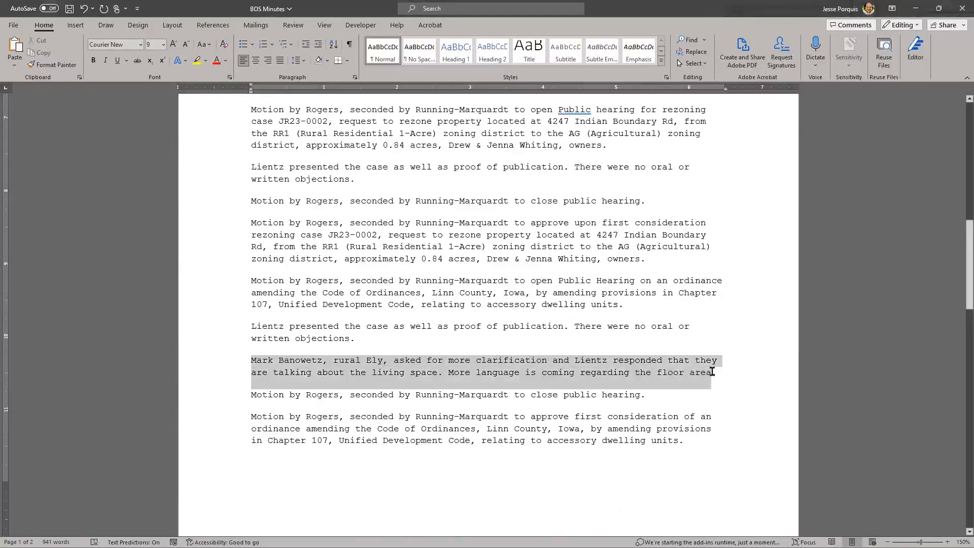
pyautogui.click(440, 412)
pyautogui.moveTo(251, 395); pyautogui.dragTo(653, 396)
pyautogui.click(306, 428)
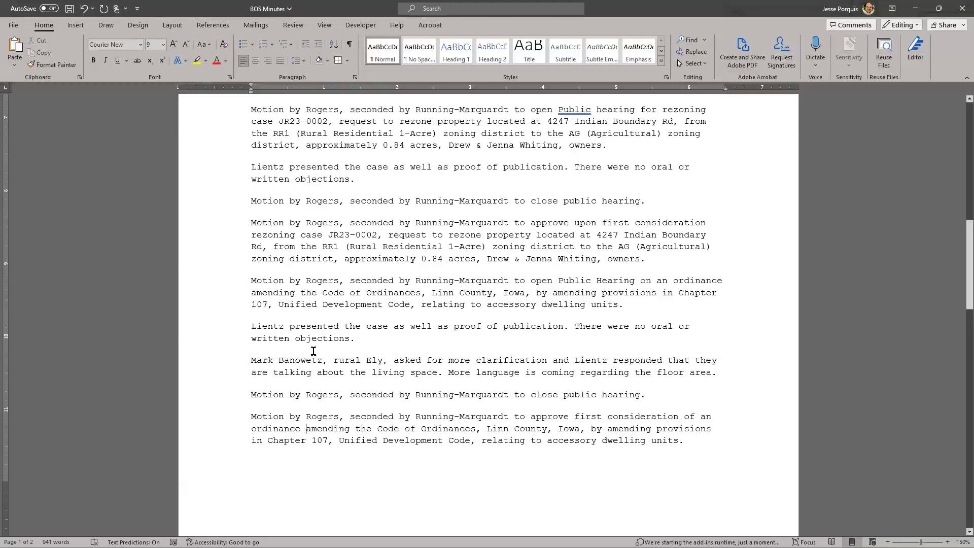
pyautogui.scroll(8, 359, 344)
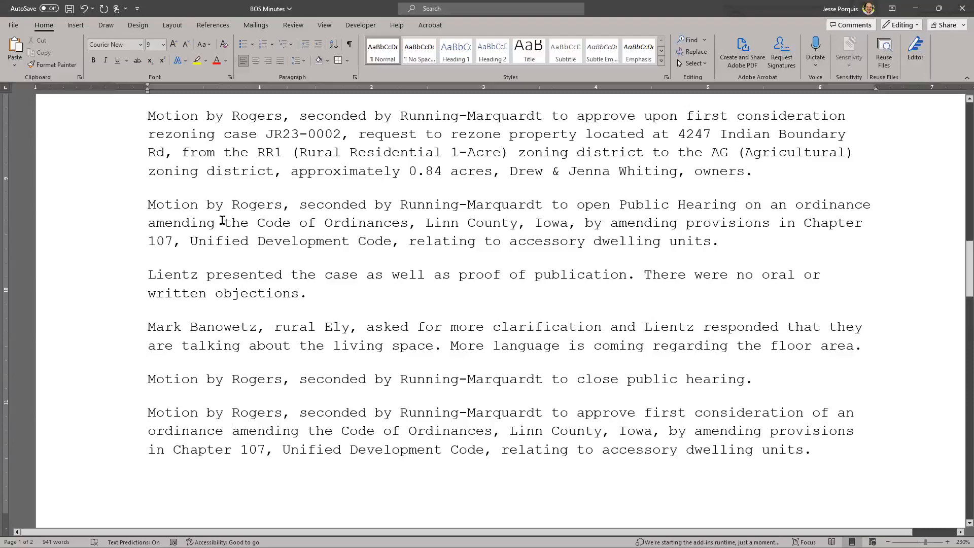
pyautogui.scroll(-10, 245, 401)
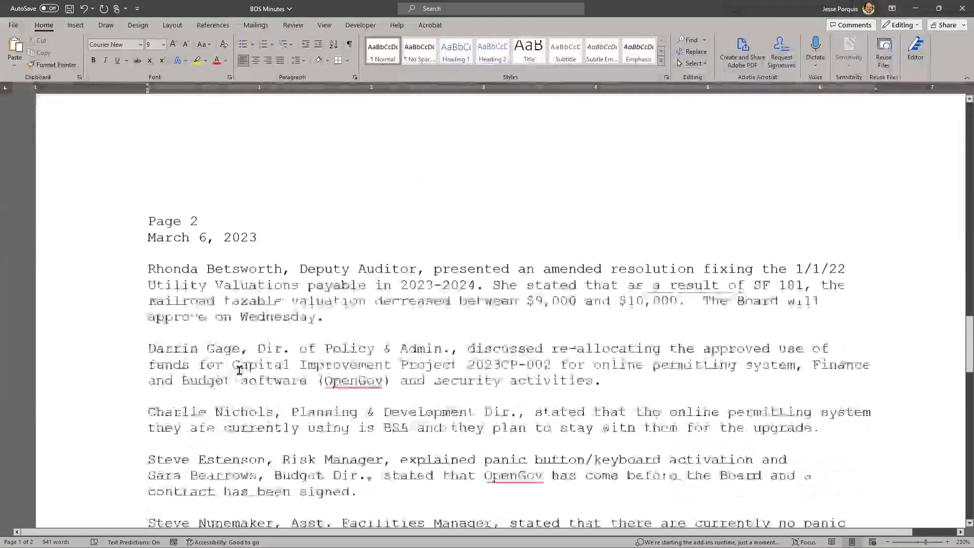
pyautogui.scroll(-1, 239, 371)
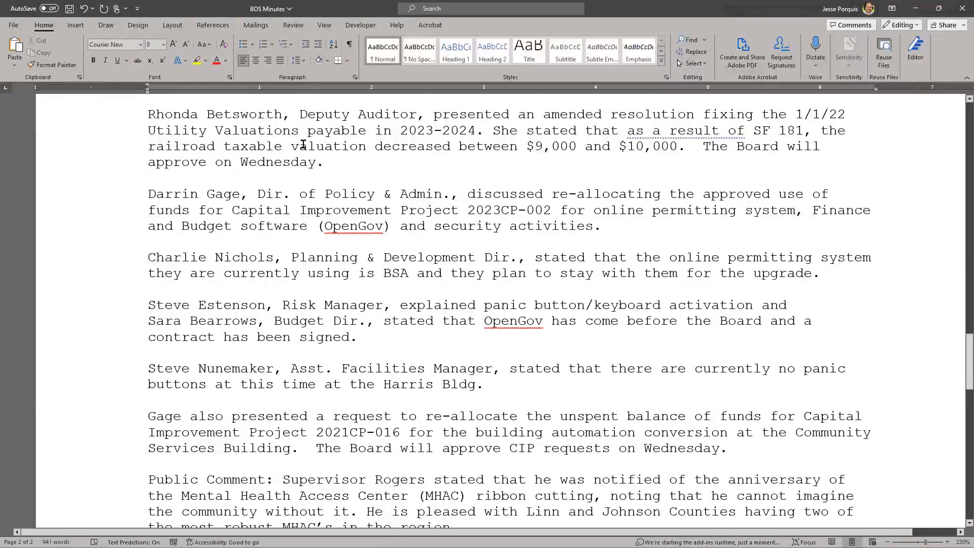
pyautogui.scroll(1, 288, 147)
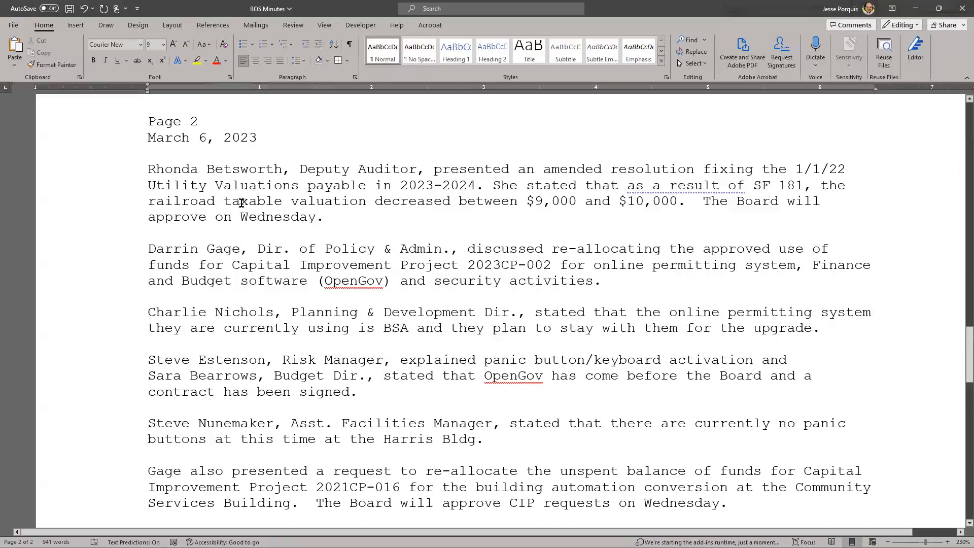
pyautogui.scroll(2, 188, 238)
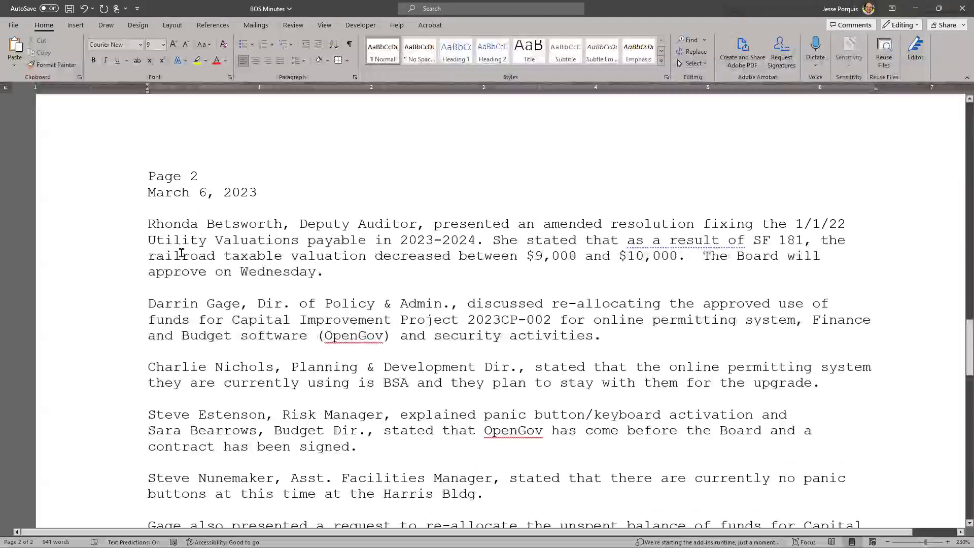
pyautogui.scroll(5, 182, 253)
pyautogui.scroll(2, 182, 253)
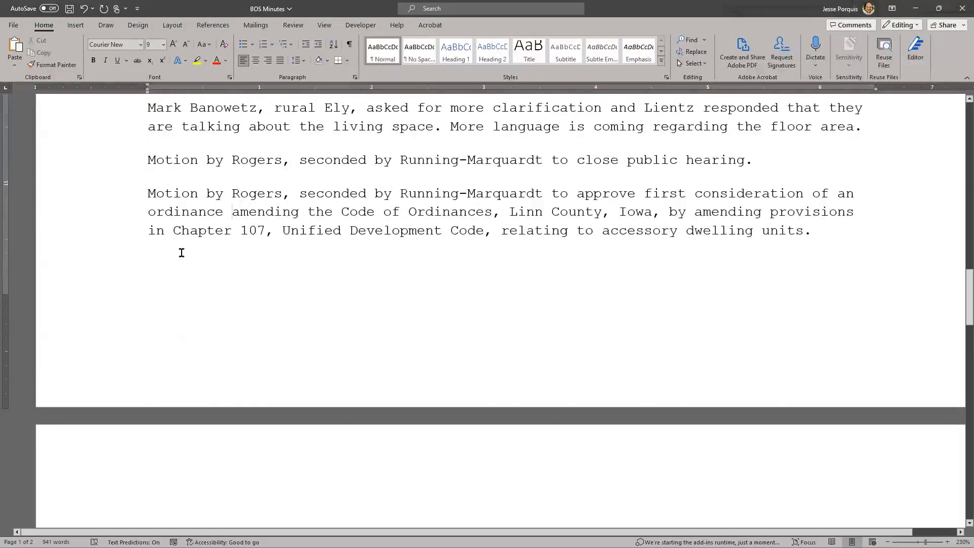
pyautogui.scroll(-7, 182, 253)
# Review the Deputy Auditor's resolution and the amended 1/1/22 utility valuations wording on page 2
pyautogui.moveTo(150, 282); pyautogui.dragTo(320, 327)
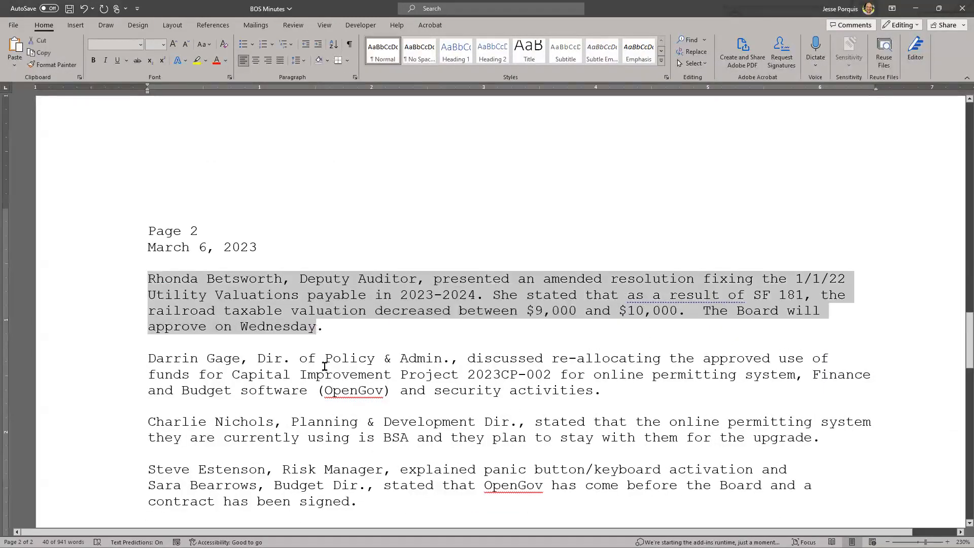
pyautogui.click(356, 330)
pyautogui.scroll(-1, 350, 330)
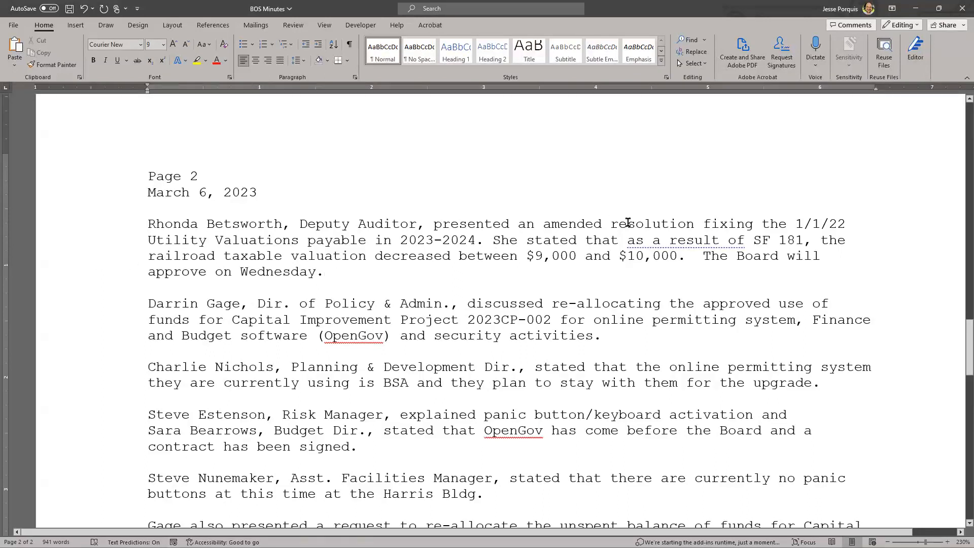
pyautogui.moveTo(543, 226); pyautogui.dragTo(746, 241)
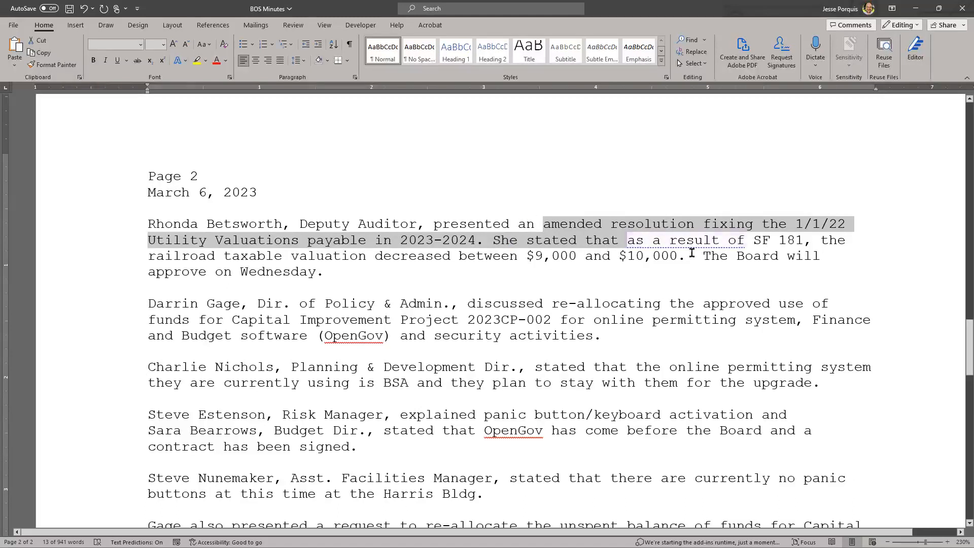
pyautogui.moveTo(699, 255); pyautogui.dragTo(711, 276)
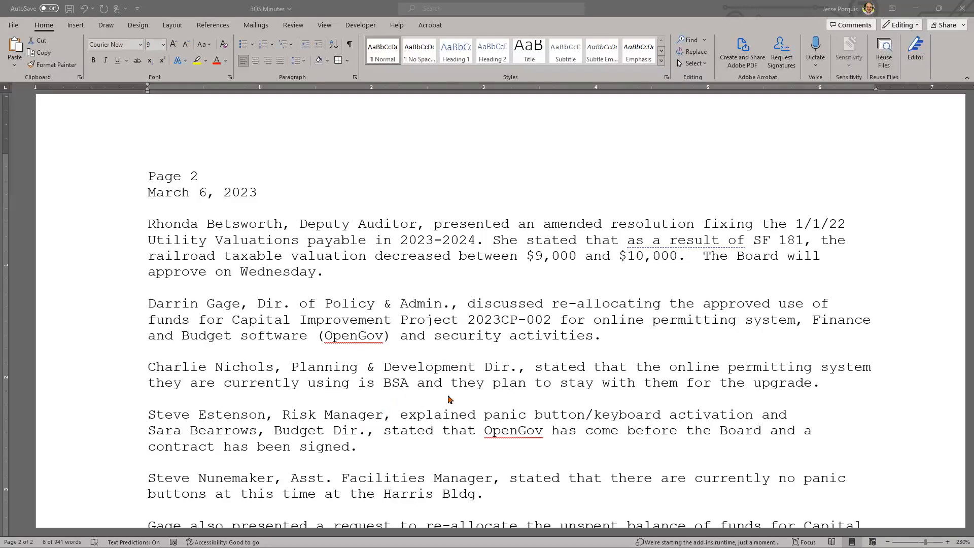
# Review the online permitting and 2023CP-002 funds re-allocation text, then minimize Word
pyautogui.click(527, 370)
pyautogui.moveTo(528, 370); pyautogui.dragTo(827, 384)
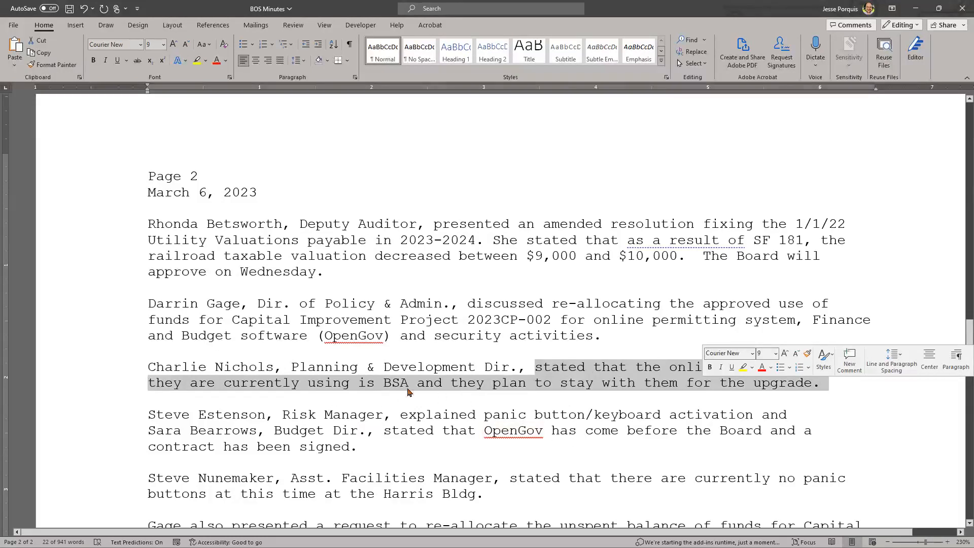
pyautogui.click(620, 317)
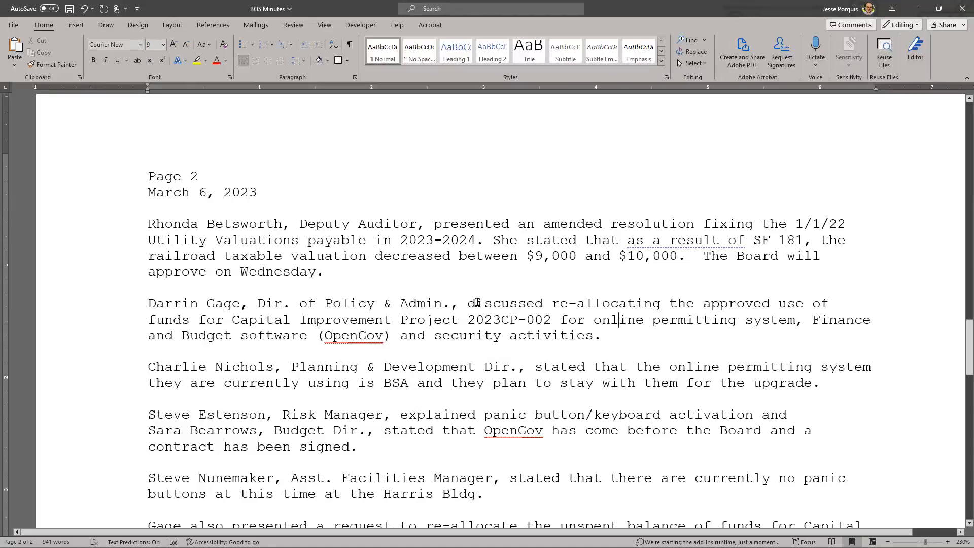
pyautogui.moveTo(551, 303); pyautogui.dragTo(598, 334)
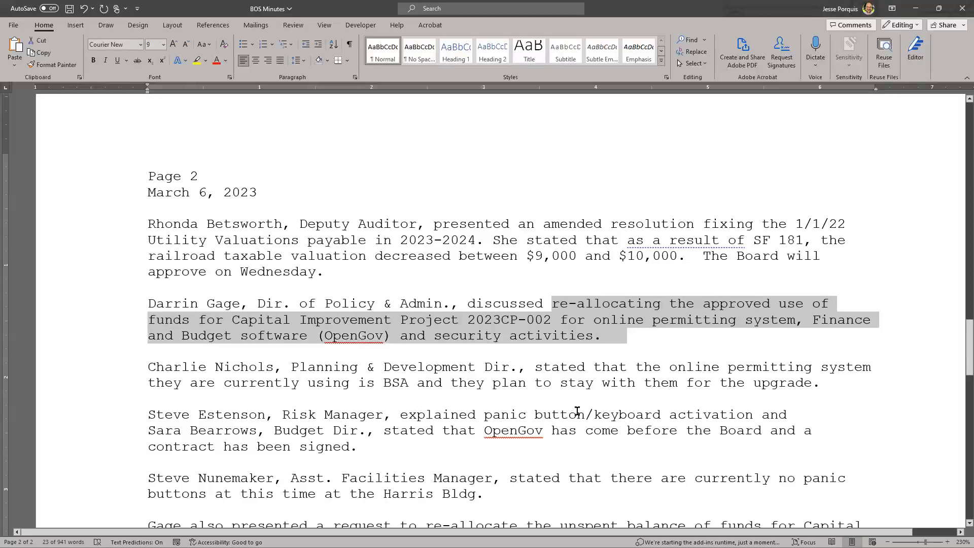
pyautogui.moveTo(468, 304); pyautogui.dragTo(634, 336)
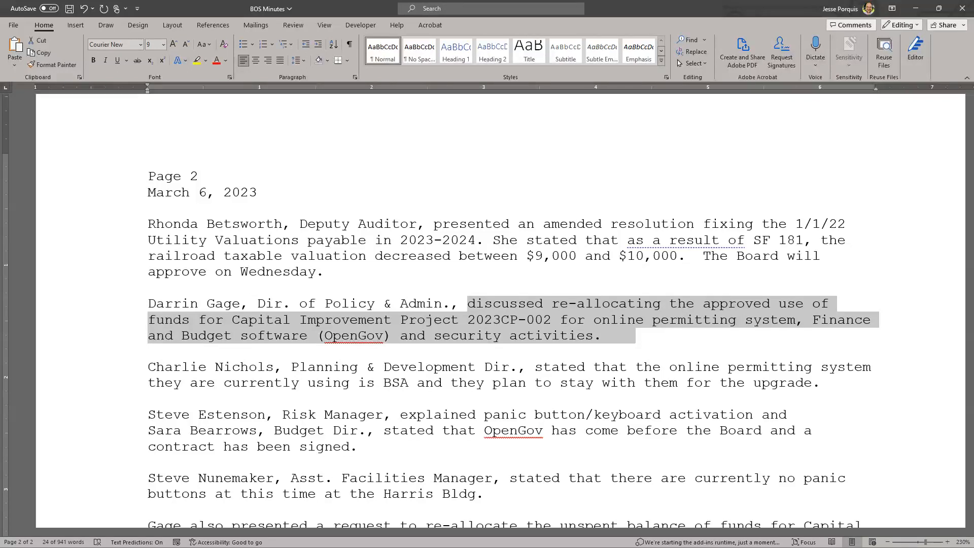
pyautogui.hotkey('alt', 'Tab')
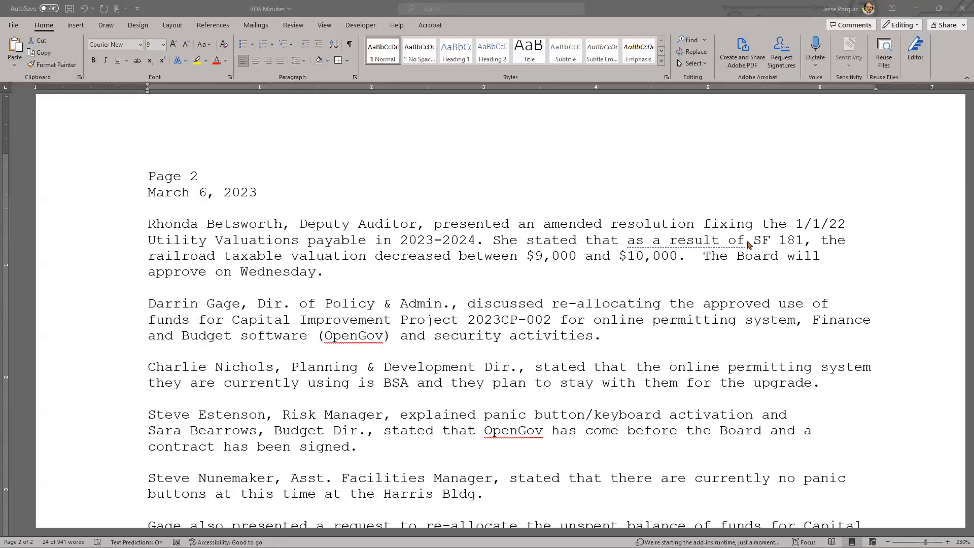
pyautogui.click(916, 8)
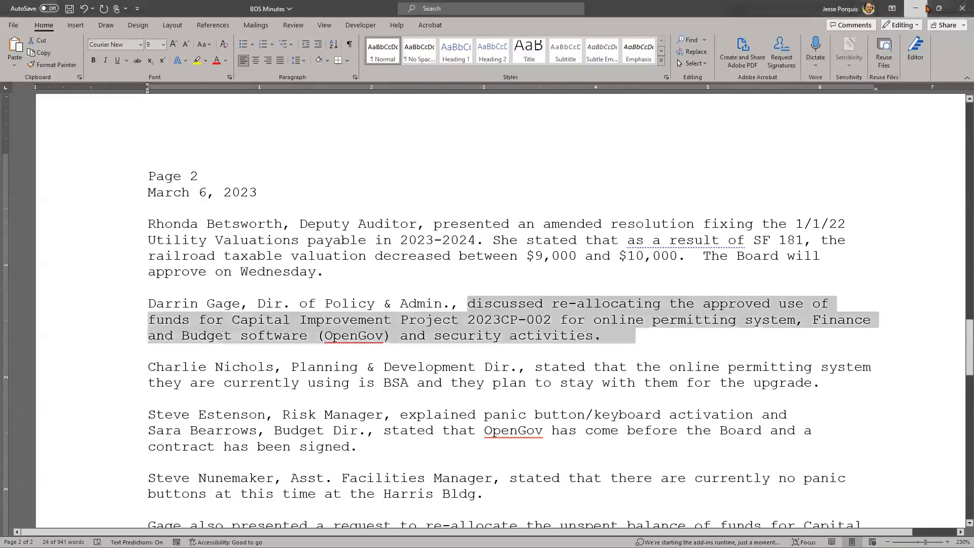
pyautogui.moveTo(619, 284); pyautogui.dragTo(194, 282)
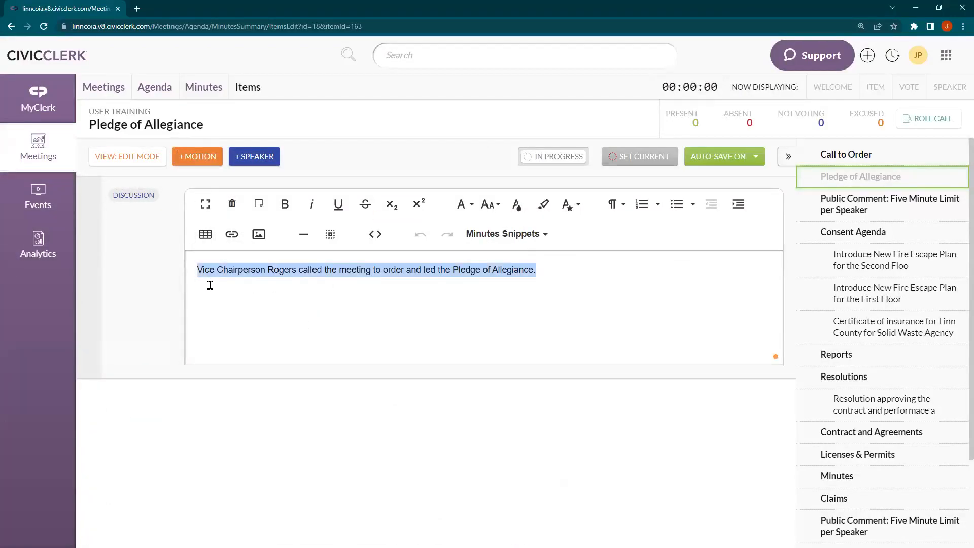
pyautogui.click(510, 294)
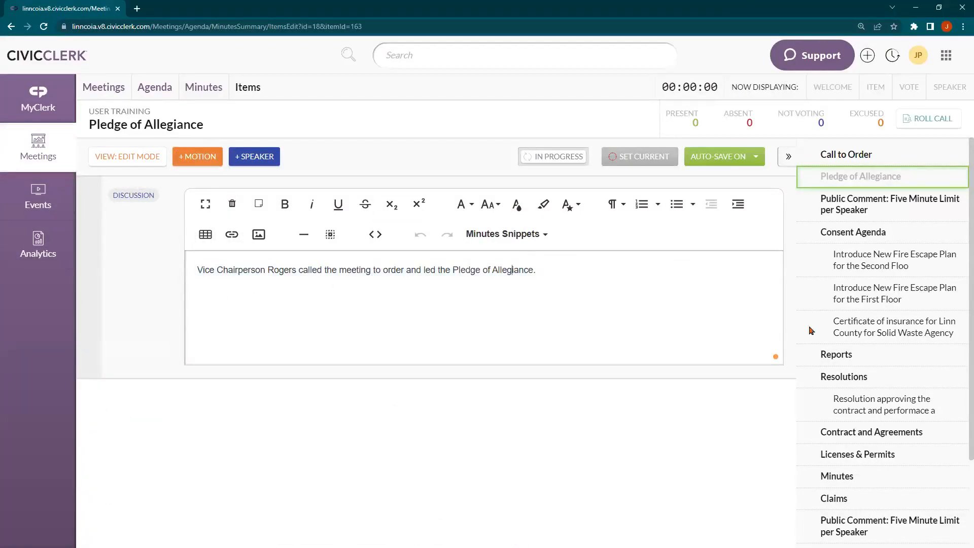
pyautogui.click(861, 407)
pyautogui.scroll(-1, 860, 408)
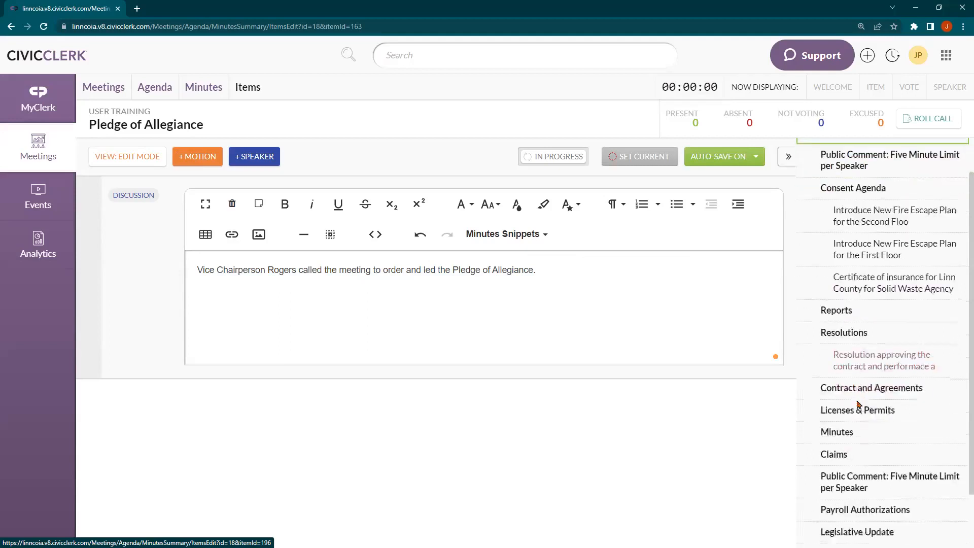
pyautogui.scroll(1, 857, 366)
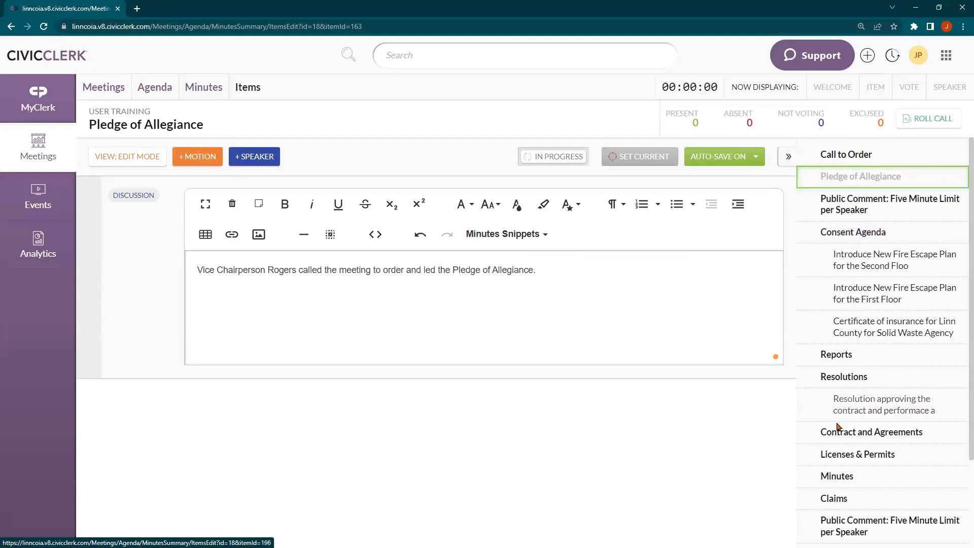
pyautogui.scroll(-2, 836, 435)
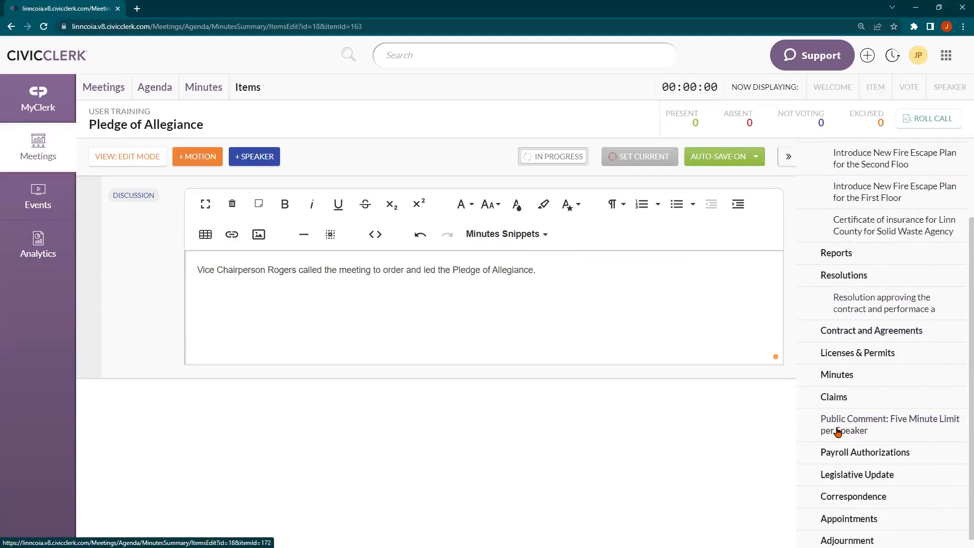
pyautogui.click(827, 383)
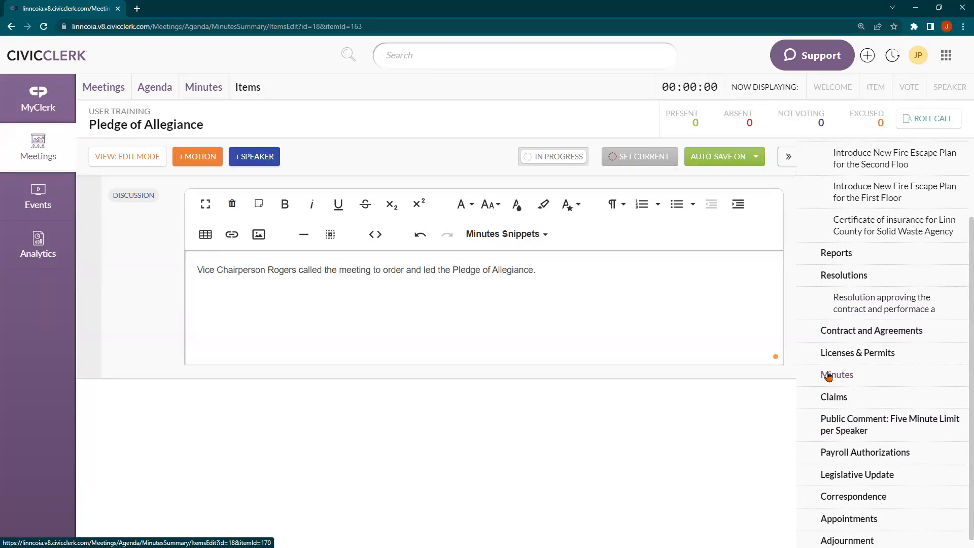
pyautogui.scroll(1, 837, 348)
pyautogui.scroll(1, 837, 348)
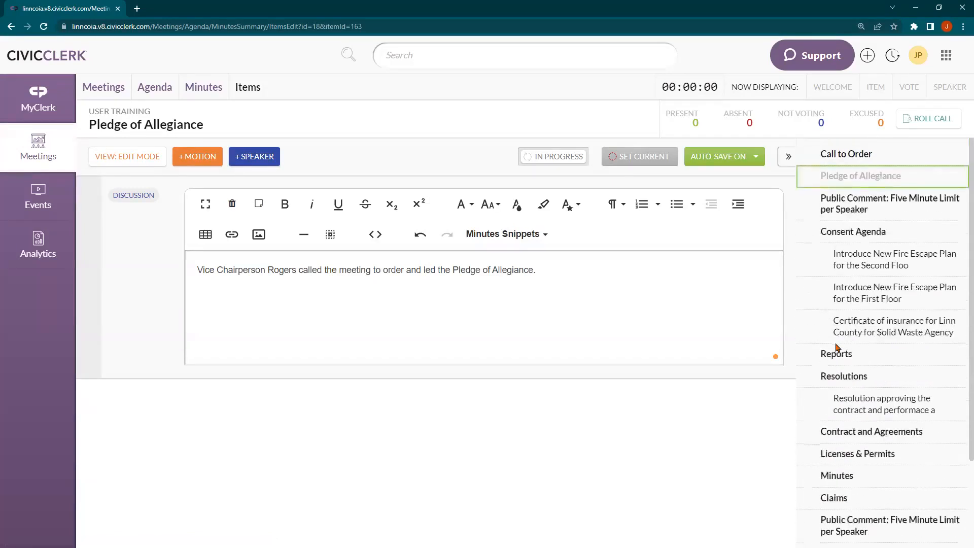
pyautogui.scroll(-1, 838, 348)
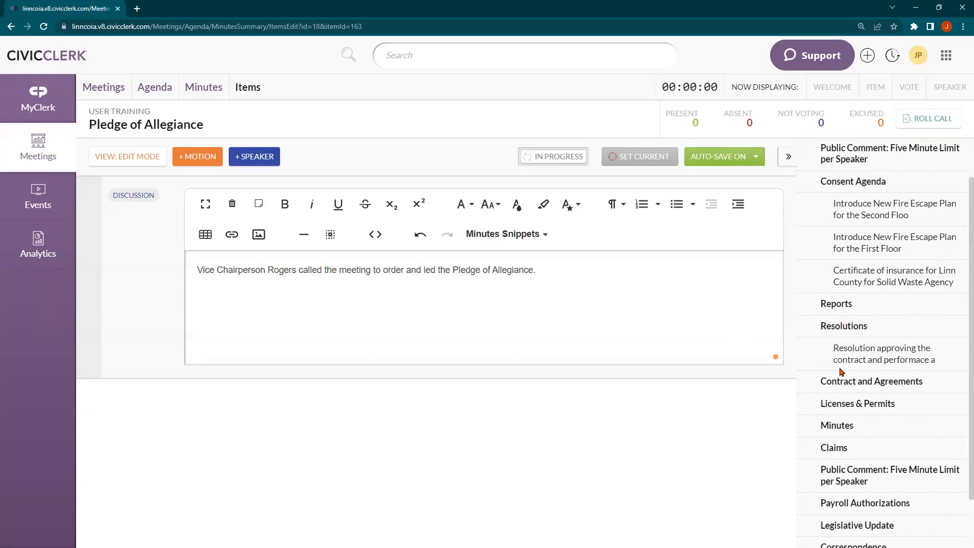
pyautogui.scroll(1, 842, 384)
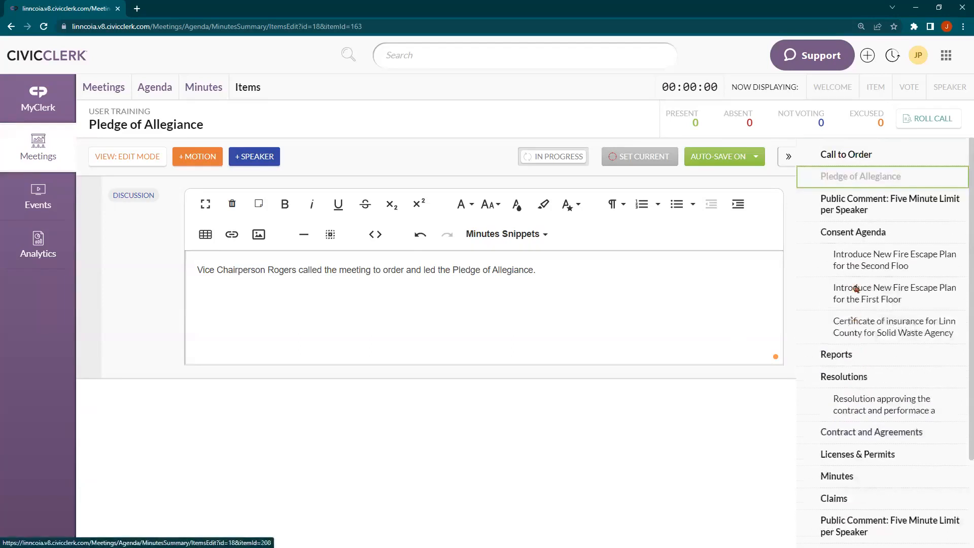
# Open the Consent Agenda item from the agenda sidebar and place the cursor in its empty Discussion box
pyautogui.click(853, 234)
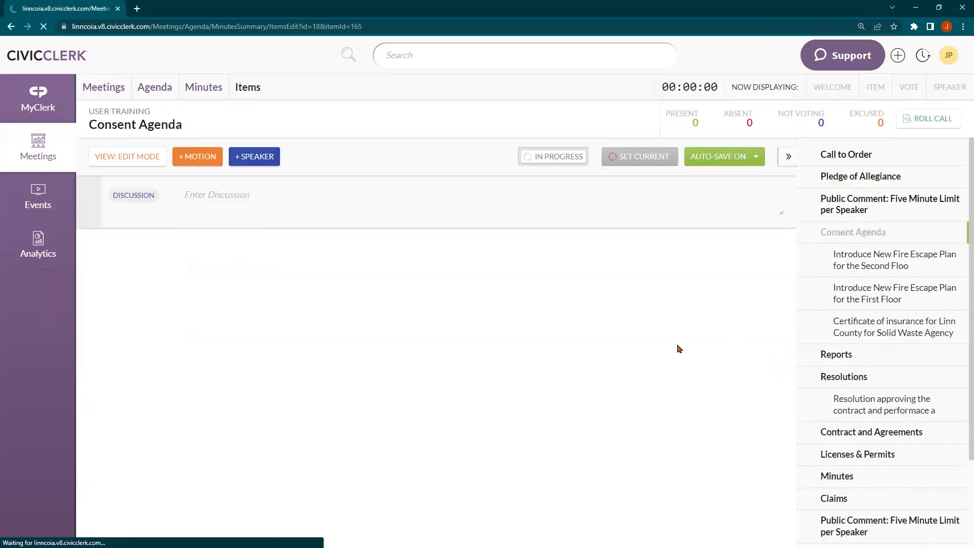
pyautogui.click(337, 313)
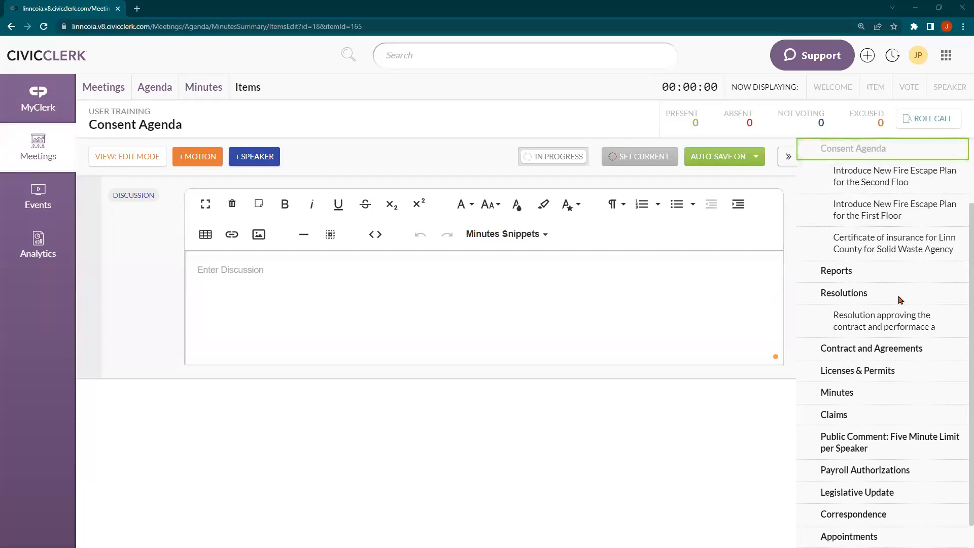
pyautogui.scroll(1, 896, 301)
pyautogui.scroll(-1, 896, 301)
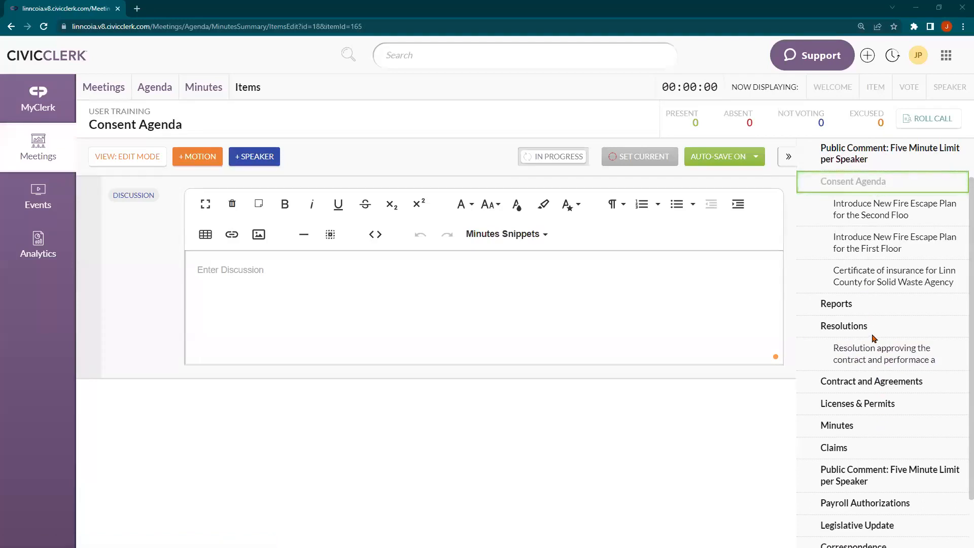
# Open the contract and payment bonds resolution item and enter the consultant's name with the title 'Consultant'
pyautogui.click(866, 354)
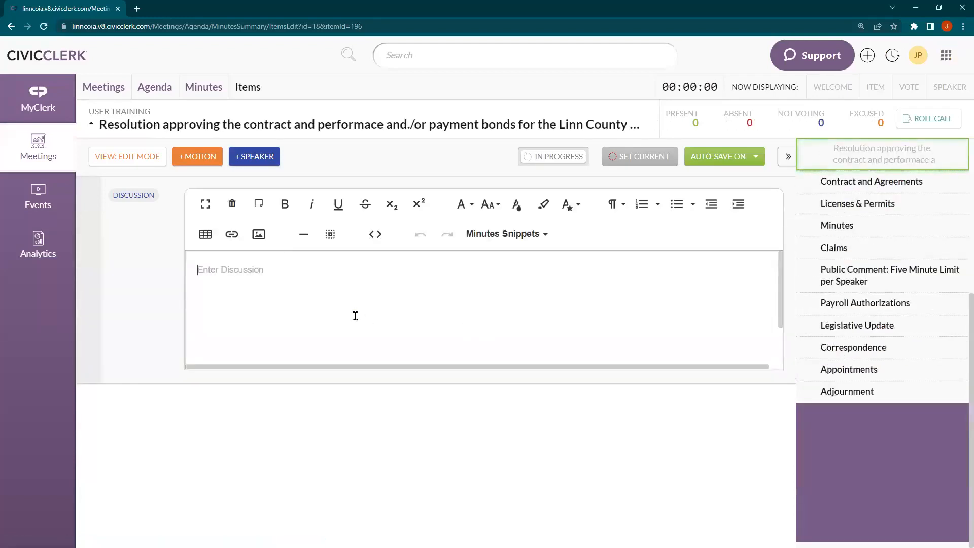
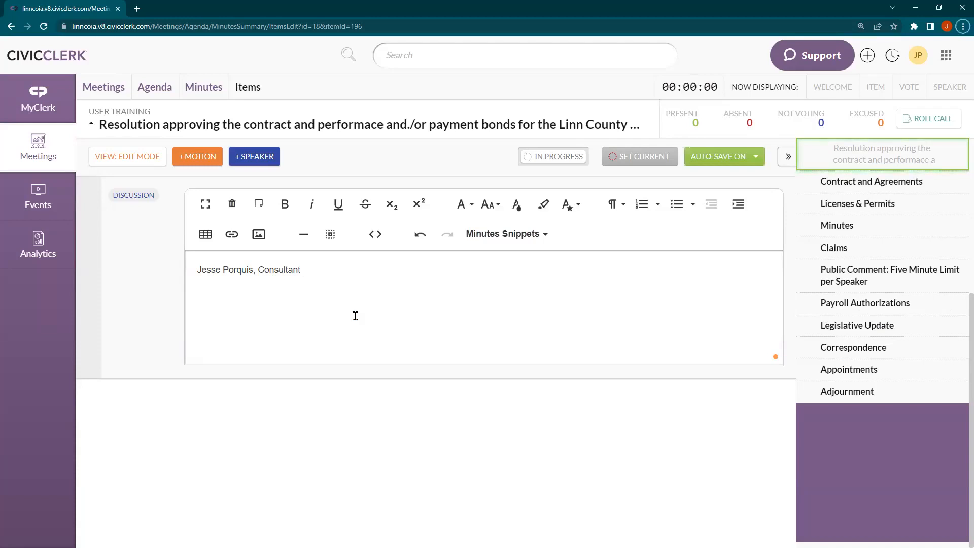
pyautogui.click(353, 283)
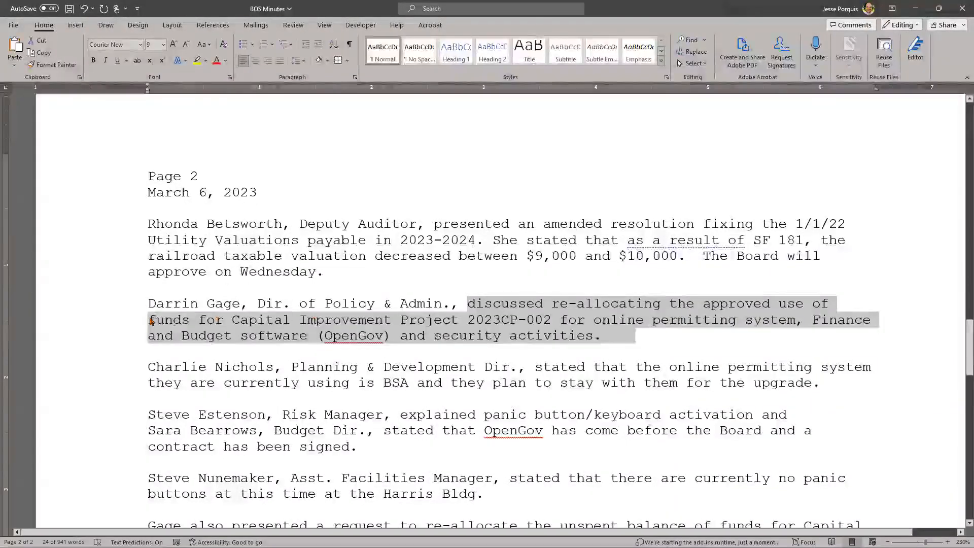
pyautogui.moveTo(148, 303); pyautogui.dragTo(630, 338)
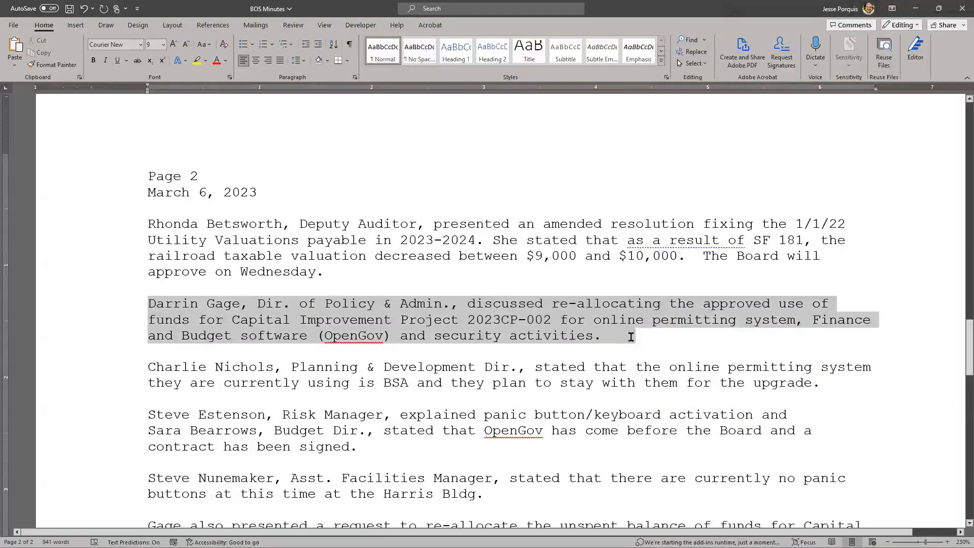
pyautogui.click(574, 329)
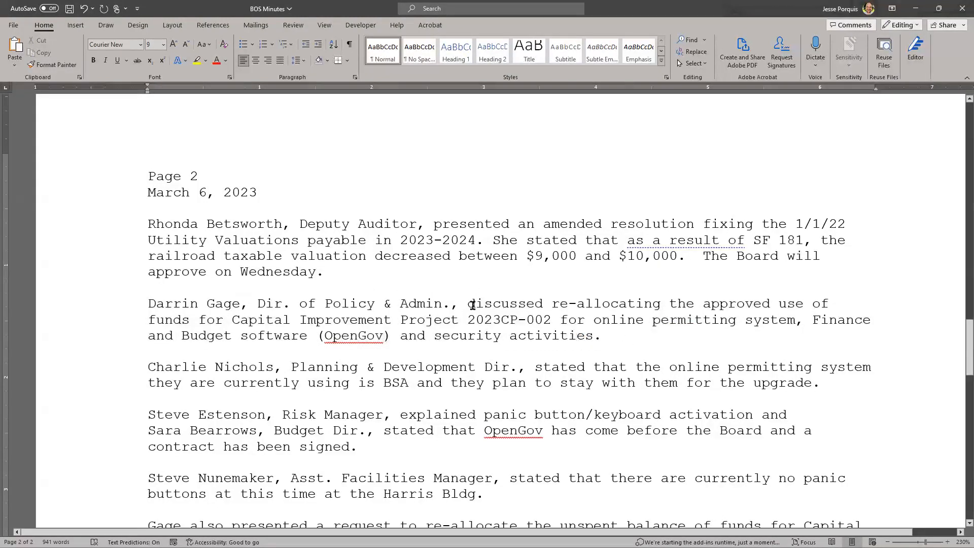
pyautogui.hotkey('alt', 'Tab')
pyautogui.click(363, 279)
pyautogui.press('BackSpace')
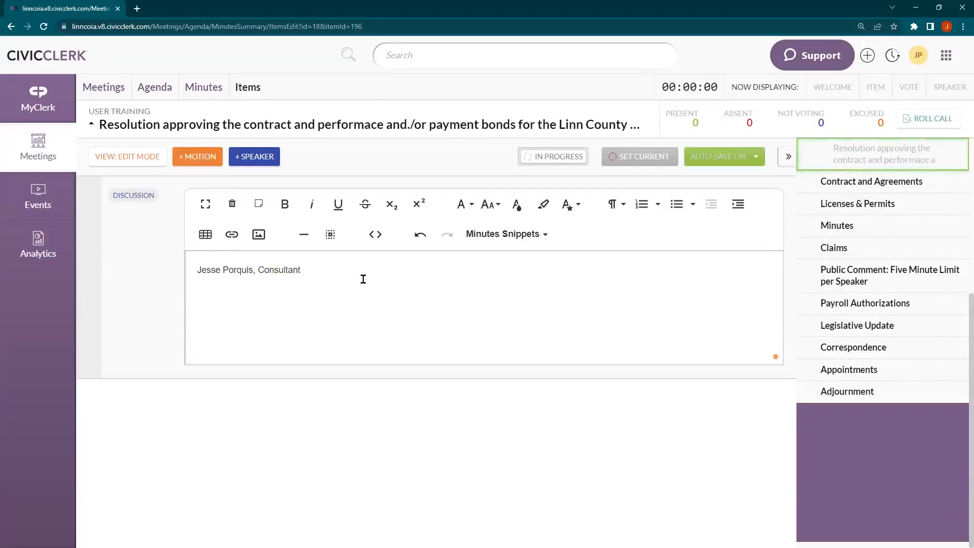
# Add a comma and the item's full title after the consultant's title with the Item Name snippet
pyautogui.write(',')
pyautogui.click(505, 234)
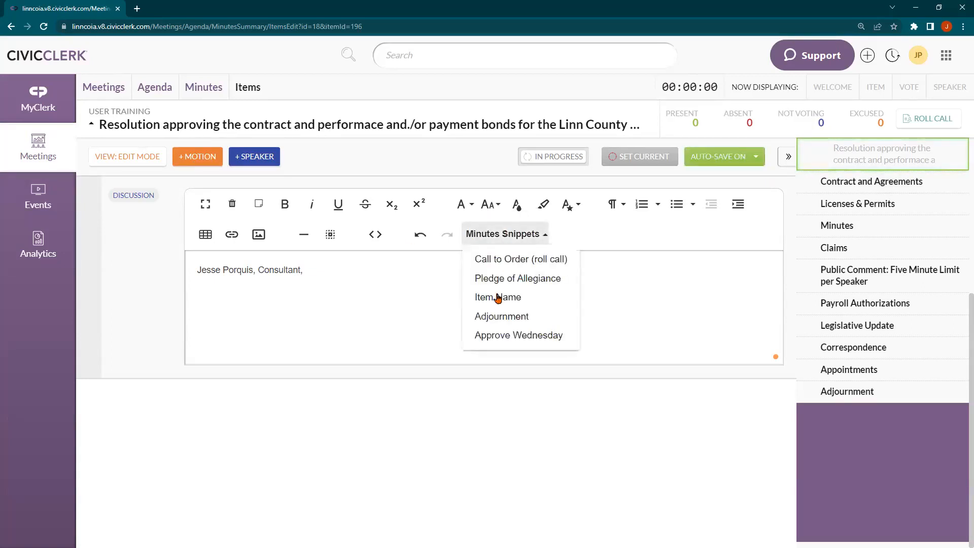
pyautogui.click(522, 301)
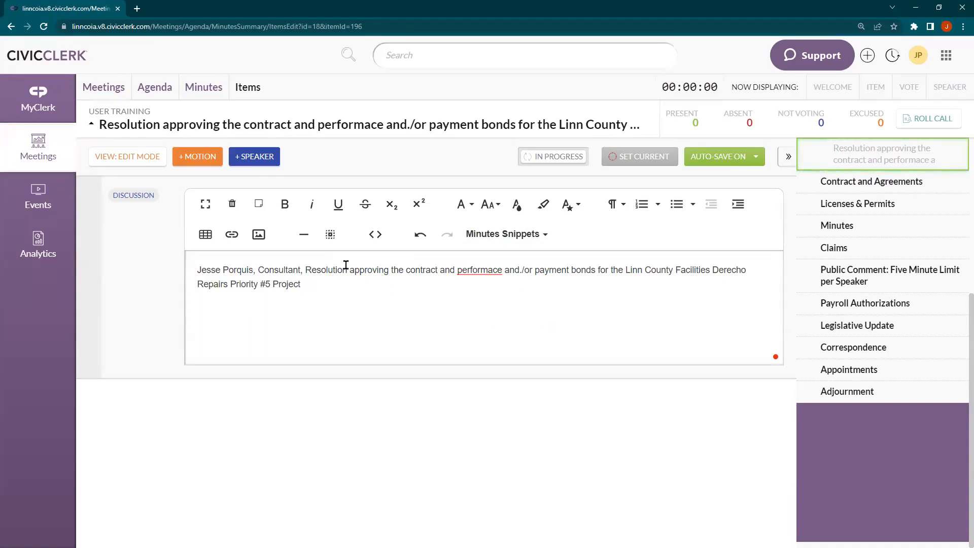
# End the title with a period and add 'The Board will approve on Wednesday.' via the Approve Wednesday snippet
pyautogui.click(346, 265)
pyautogui.click(329, 271)
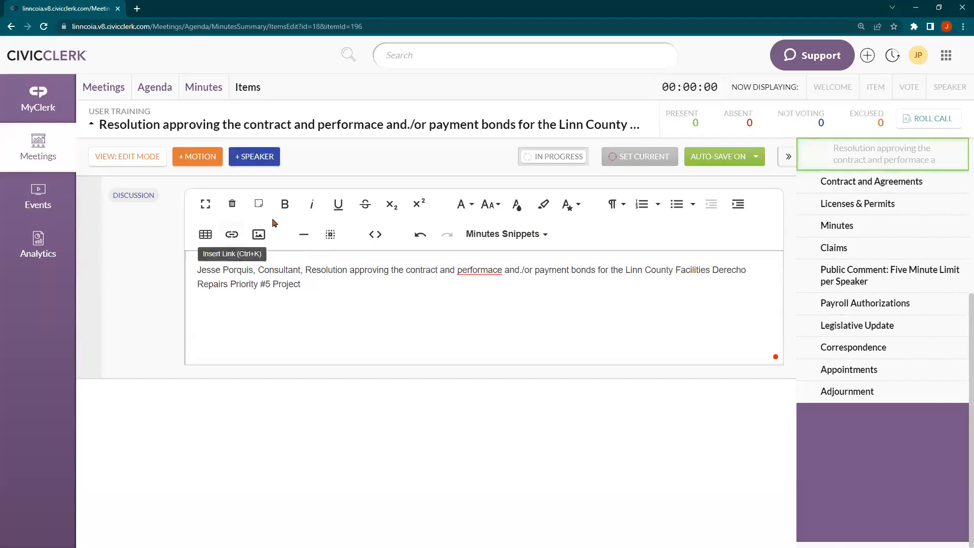
pyautogui.click(320, 285)
pyautogui.write('.')
pyautogui.click(484, 236)
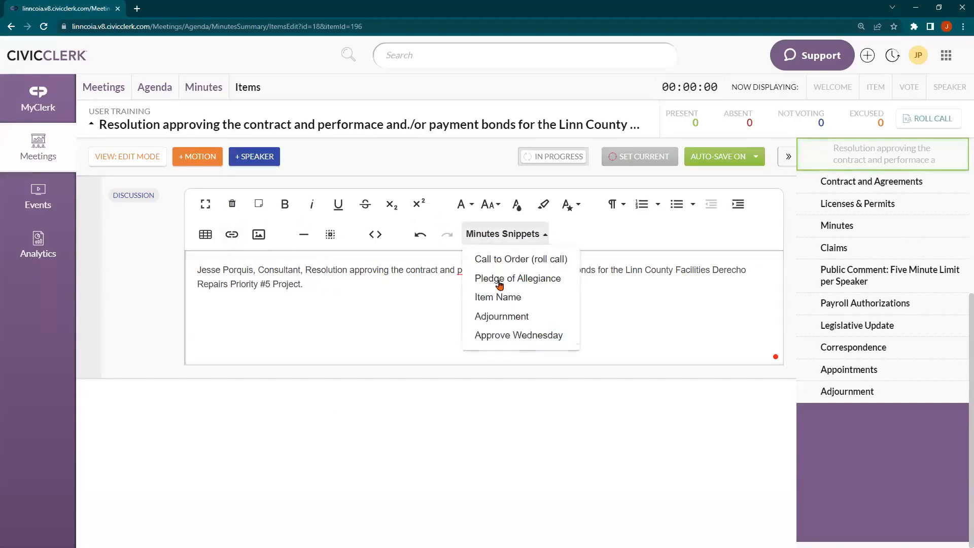
pyautogui.click(535, 336)
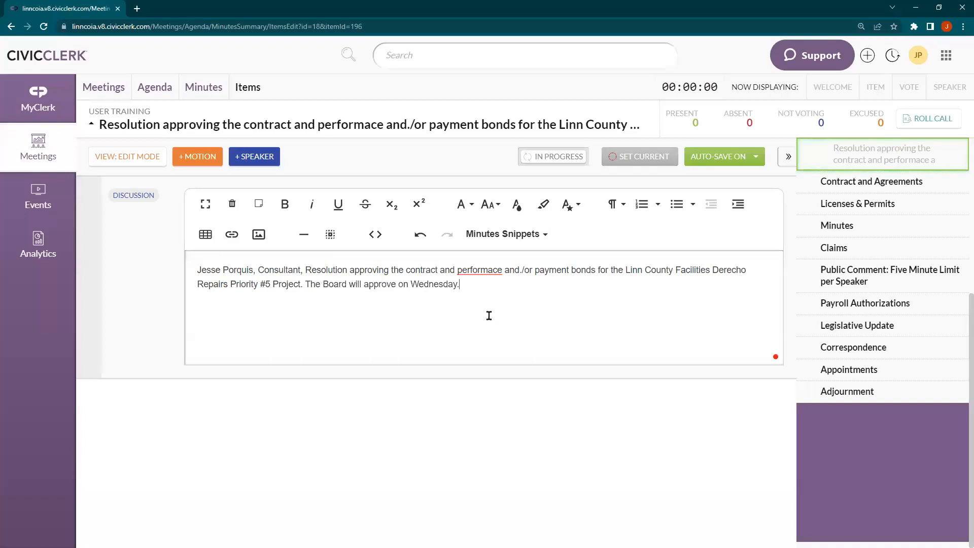
pyautogui.click(488, 236)
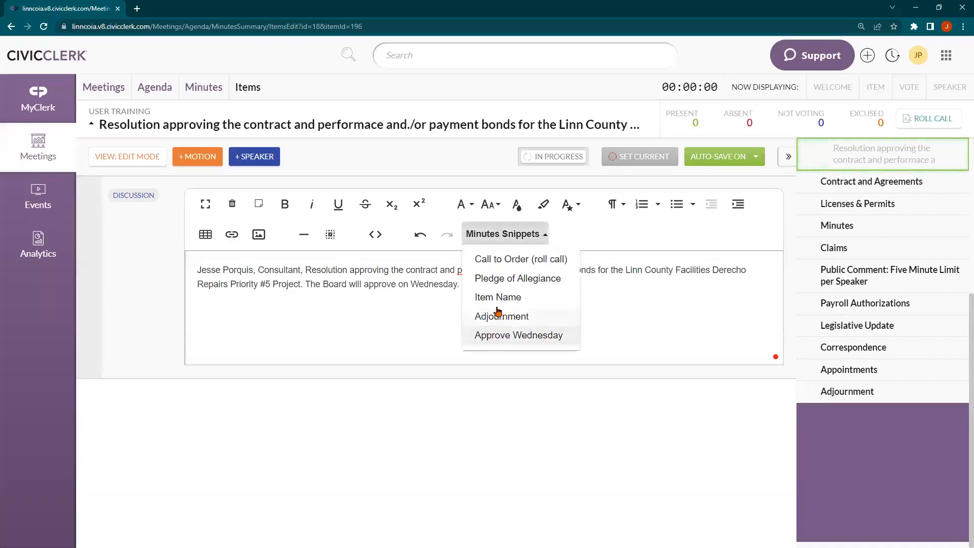
pyautogui.click(323, 287)
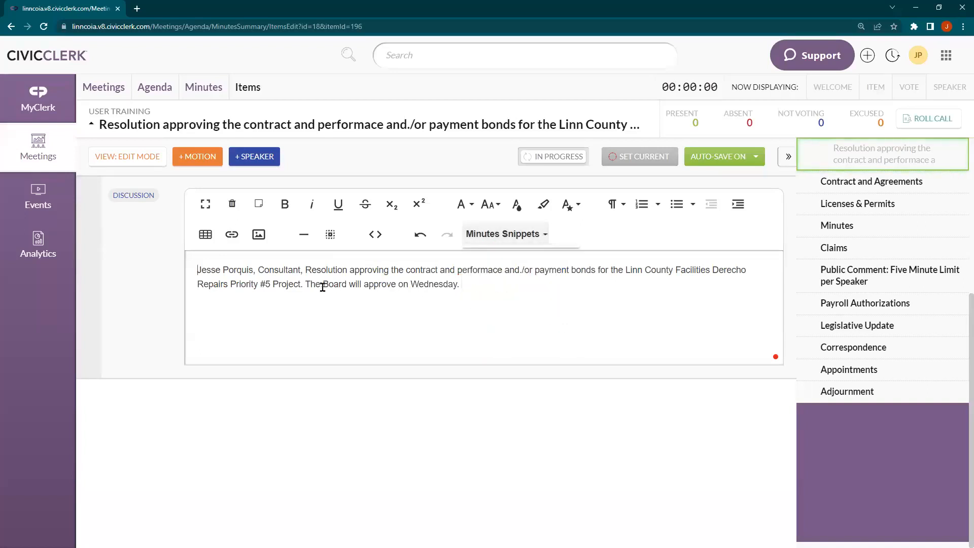
pyautogui.moveTo(305, 285); pyautogui.dragTo(484, 289)
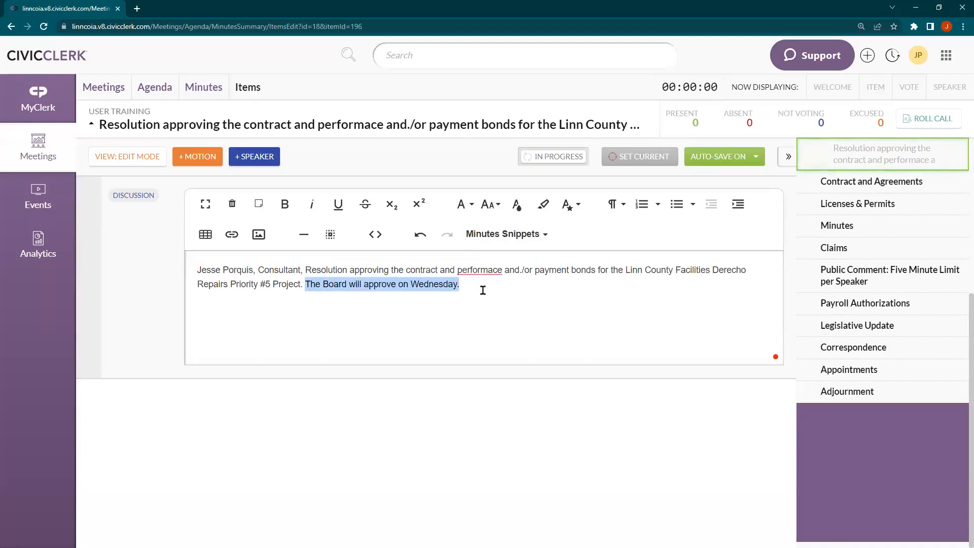
pyautogui.click(525, 238)
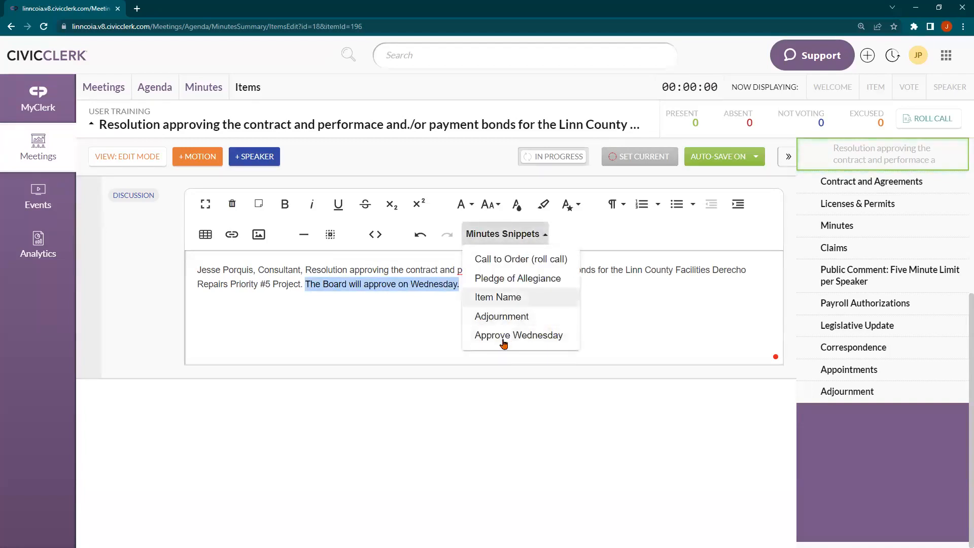
pyautogui.click(387, 301)
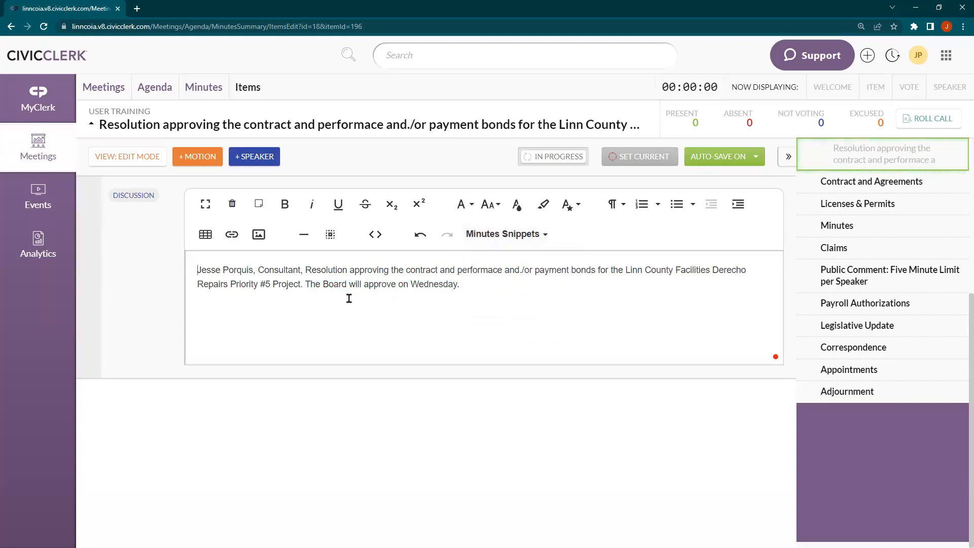
pyautogui.click(497, 238)
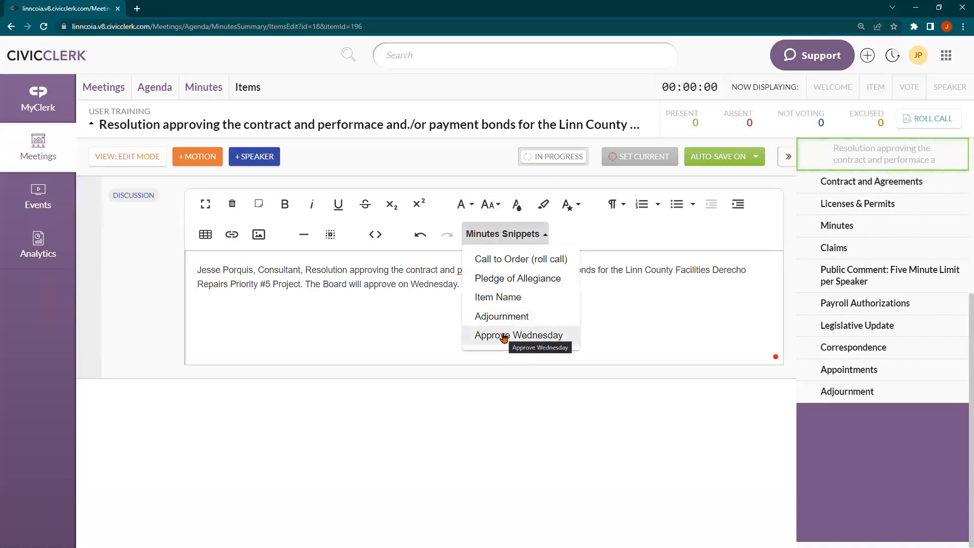
pyautogui.click(358, 304)
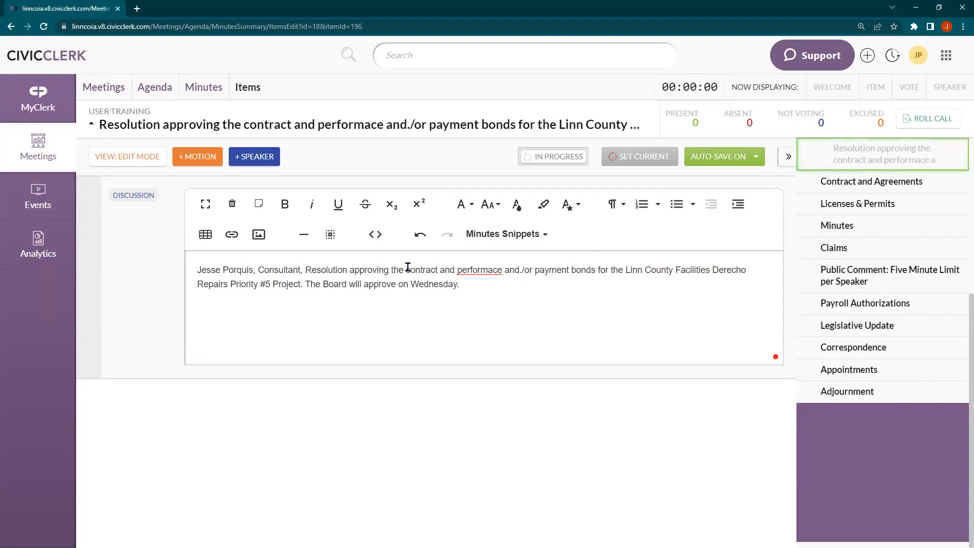
pyautogui.click(465, 234)
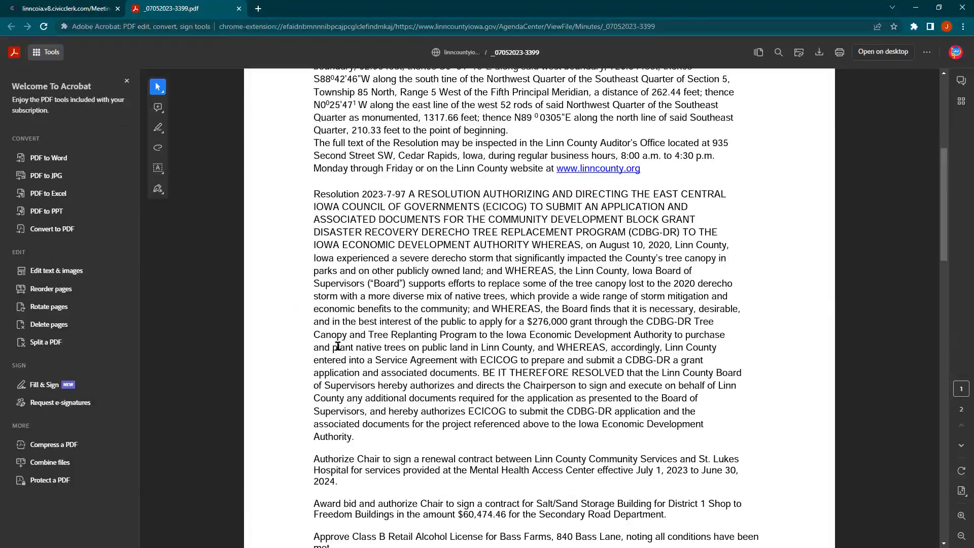
# Read further down the PDF resolution text, then return to the CivicClerk contract resolution discussion
pyautogui.scroll(-1, 338, 347)
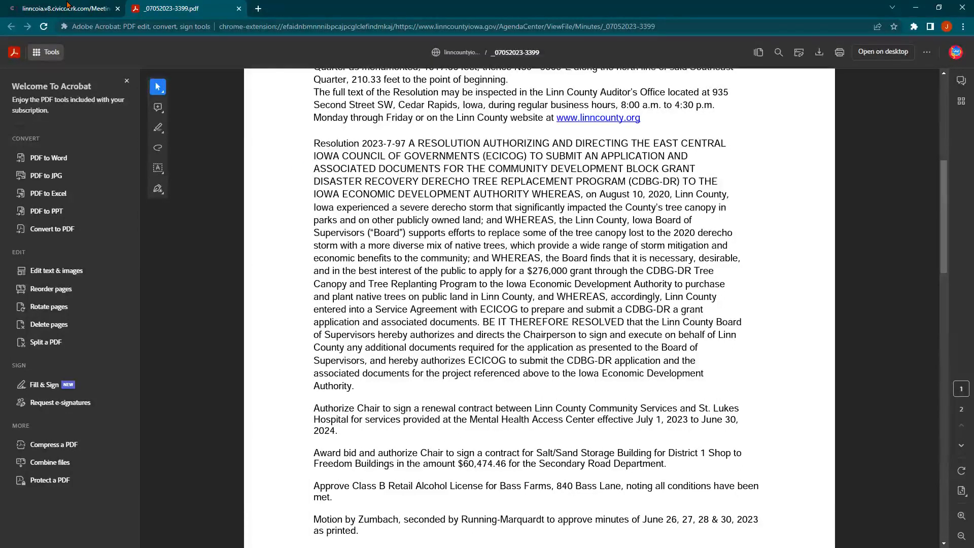
pyautogui.click(67, 5)
pyautogui.click(387, 285)
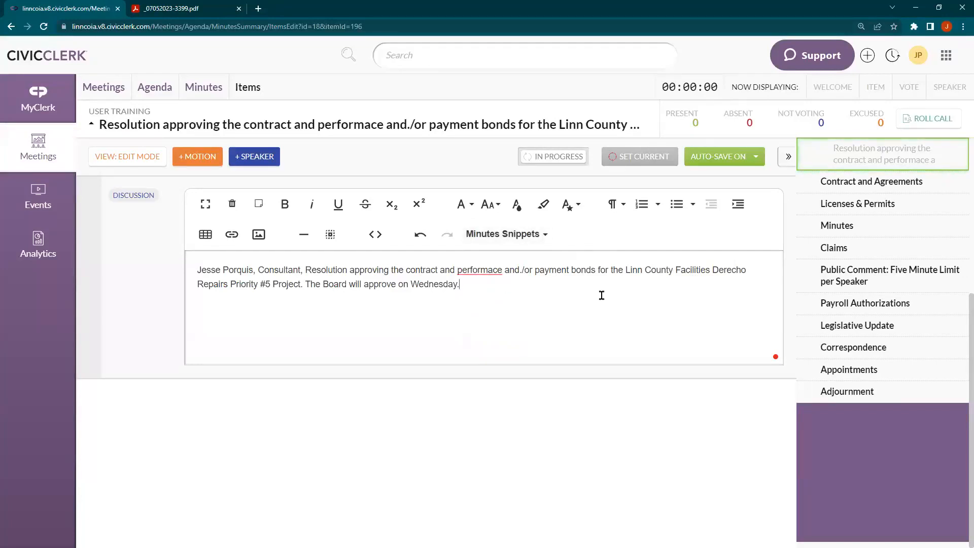
# Scroll the agenda sidebar up and reopen the Consent Agenda item's minutes
pyautogui.scroll(2, 822, 274)
pyautogui.scroll(2, 825, 263)
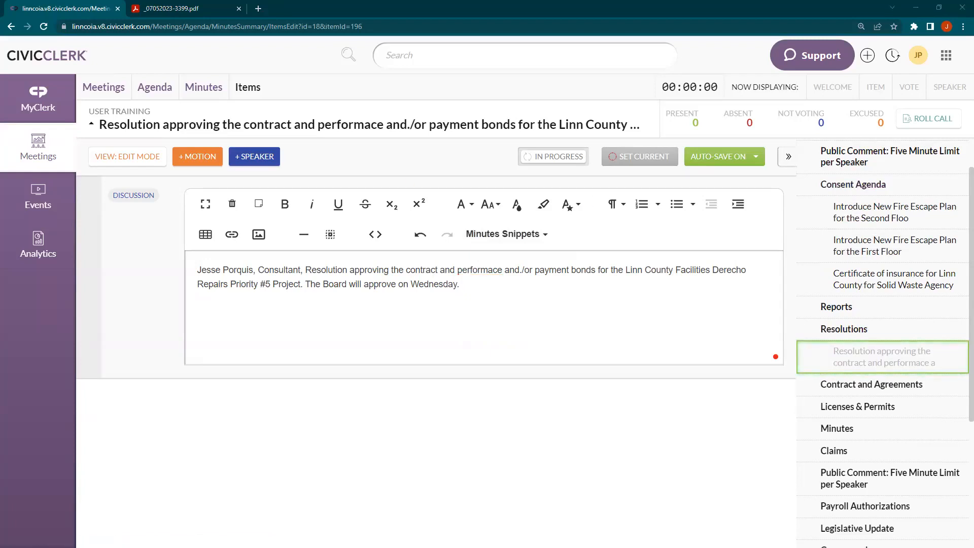
pyautogui.click(886, 185)
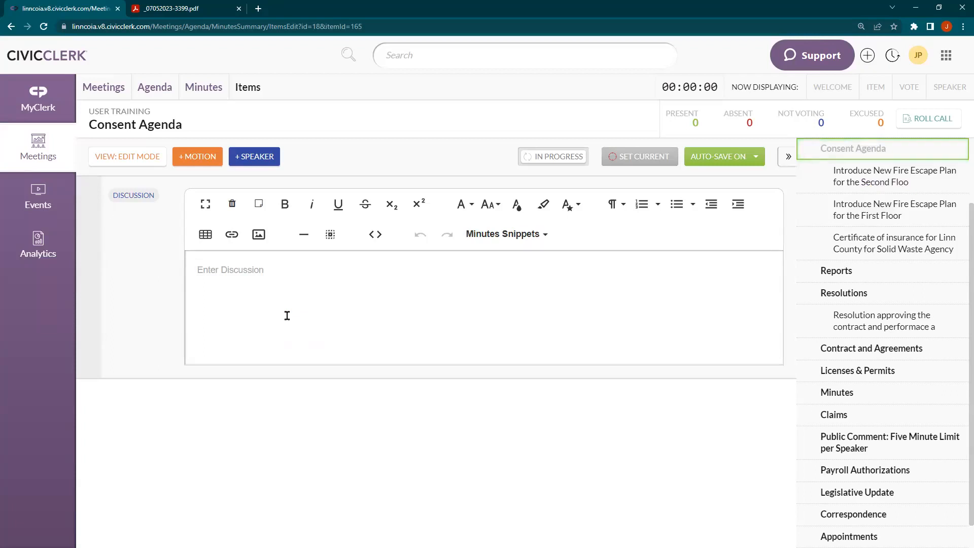
# Search the PDF minutes for 'consent', select the Consent Agenda motion line, then return to CivicClerk
pyautogui.hotkey('ctrl', 'Tab')
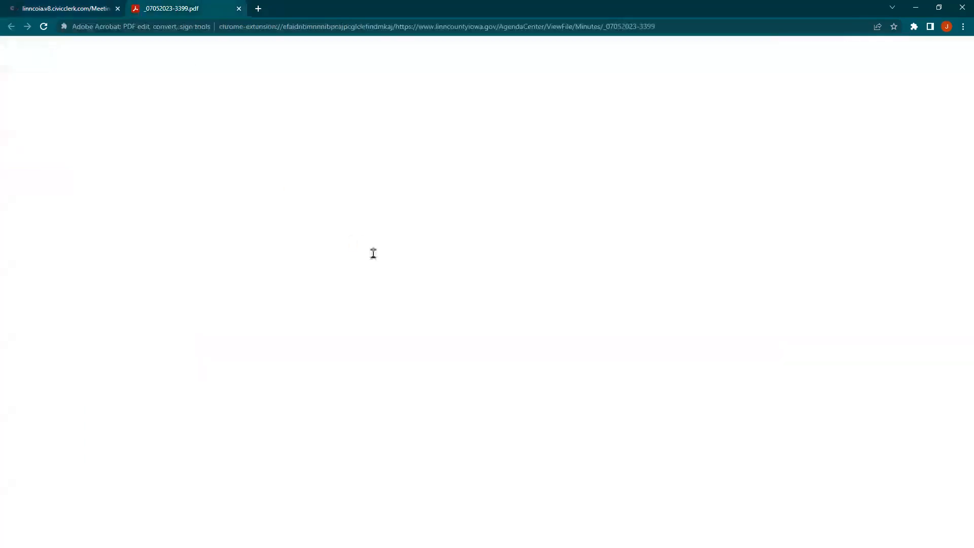
pyautogui.write('consent')
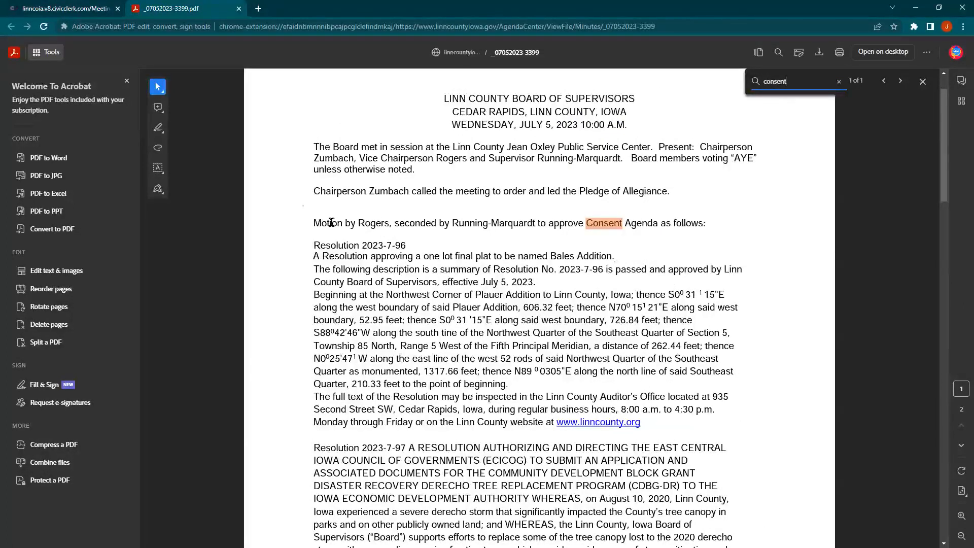
pyautogui.click(315, 223)
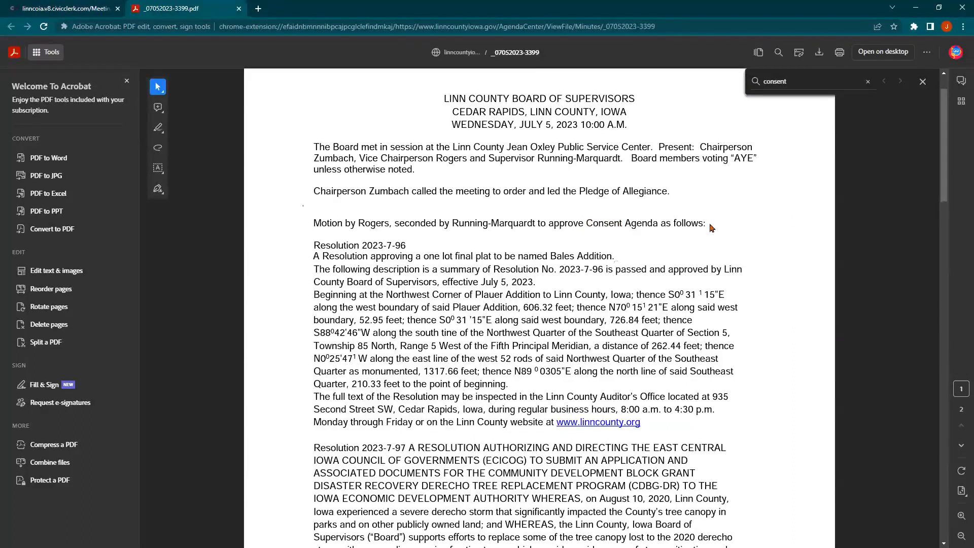
pyautogui.moveTo(706, 223); pyautogui.dragTo(313, 223)
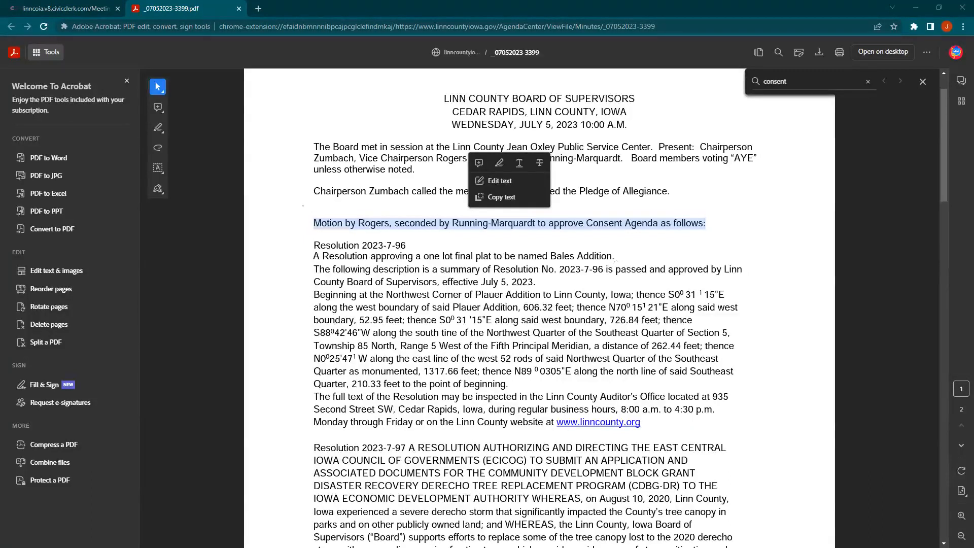
pyautogui.click(351, 225)
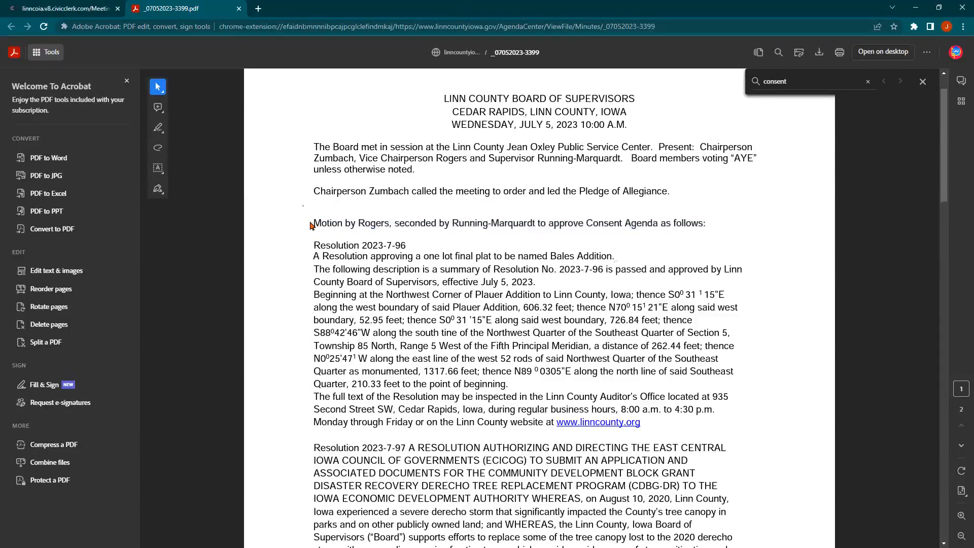
pyautogui.moveTo(312, 223); pyautogui.dragTo(706, 223)
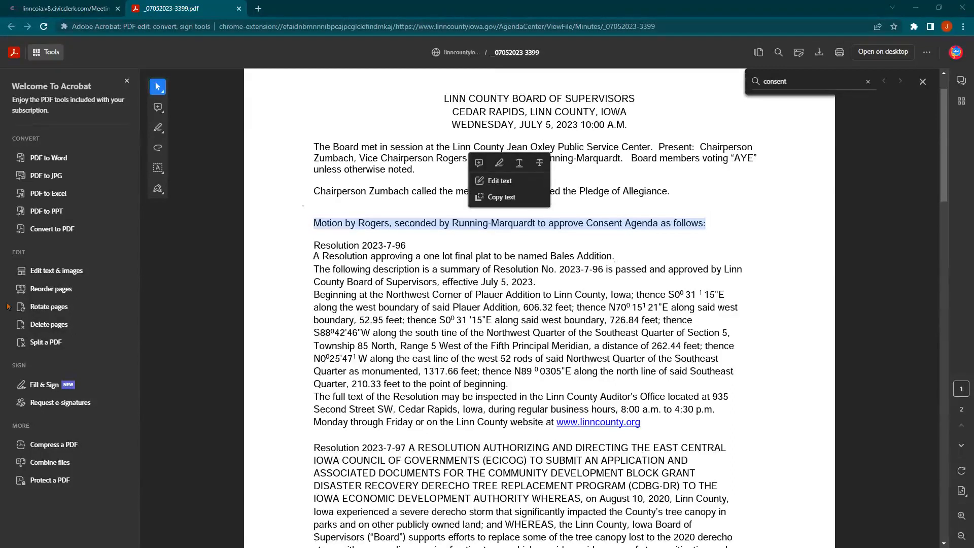
pyautogui.click(696, 223)
pyautogui.click(72, 6)
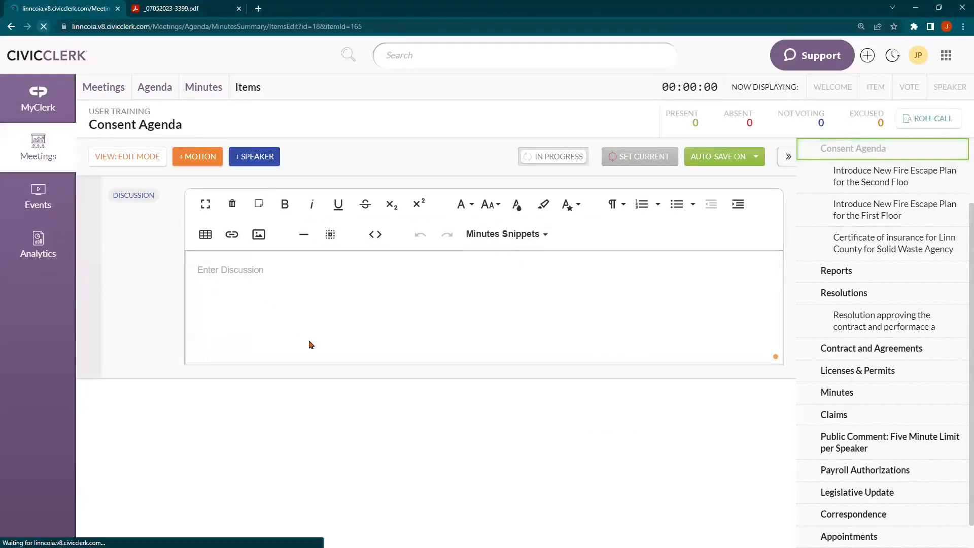
# Insert the Vote Consent motion wording into the Consent Agenda discussion and go to the Minutes tab
pyautogui.click(495, 235)
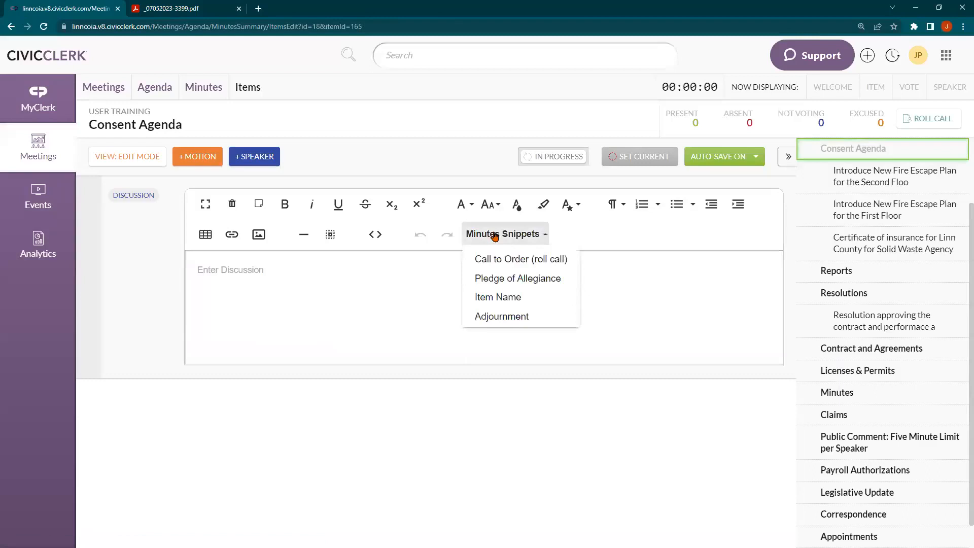
pyautogui.click(495, 355)
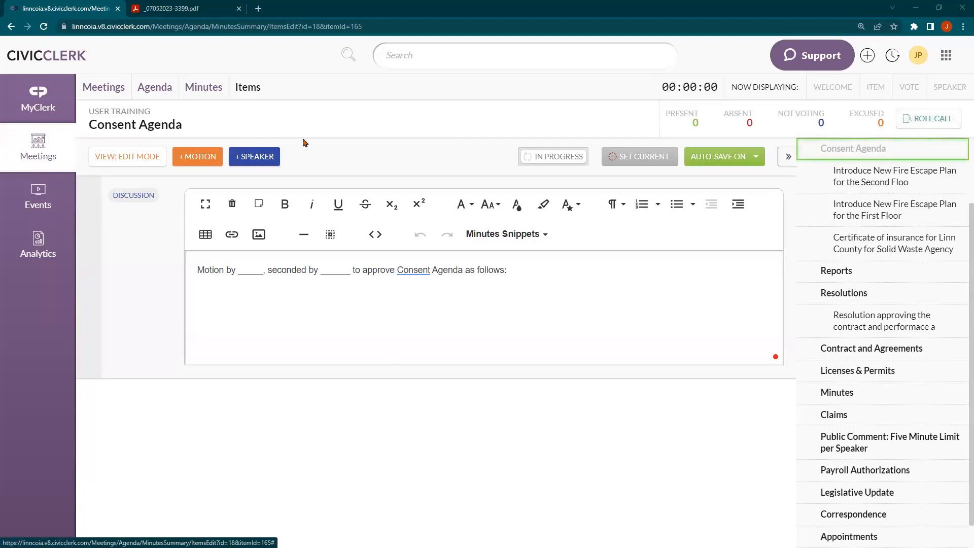
pyautogui.click(210, 90)
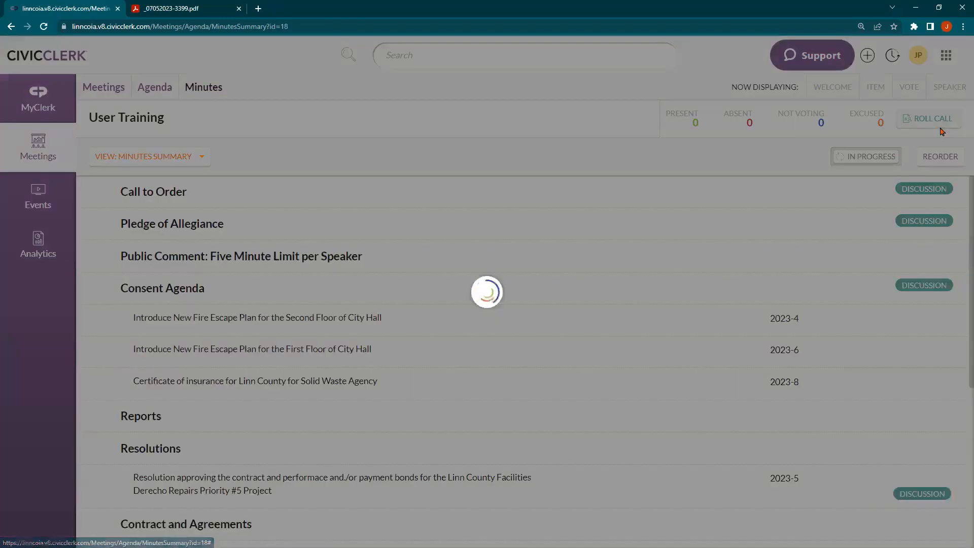
# In Roll Call, mark all members present/voting, set one absent, then reopen Consent Agenda
pyautogui.click(941, 127)
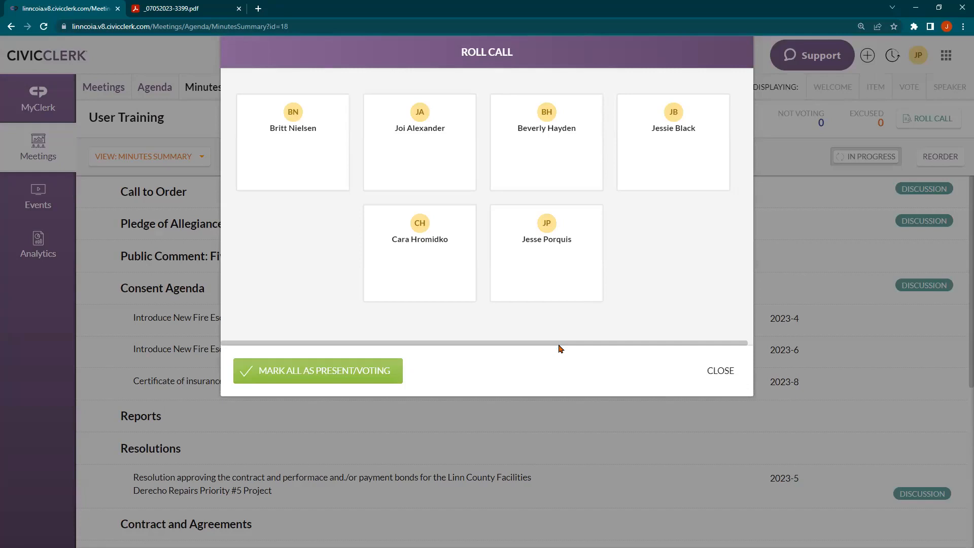
pyautogui.click(327, 374)
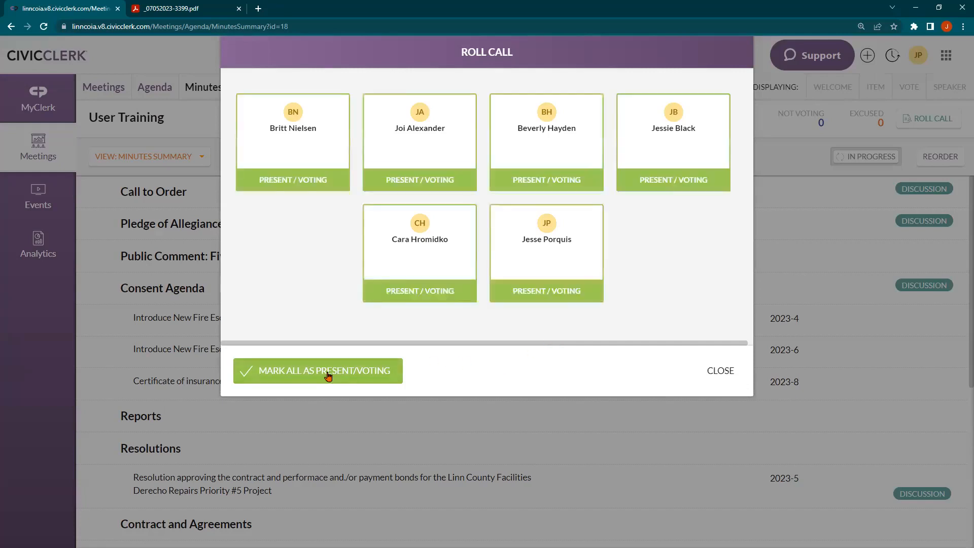
pyautogui.moveTo(381, 257)
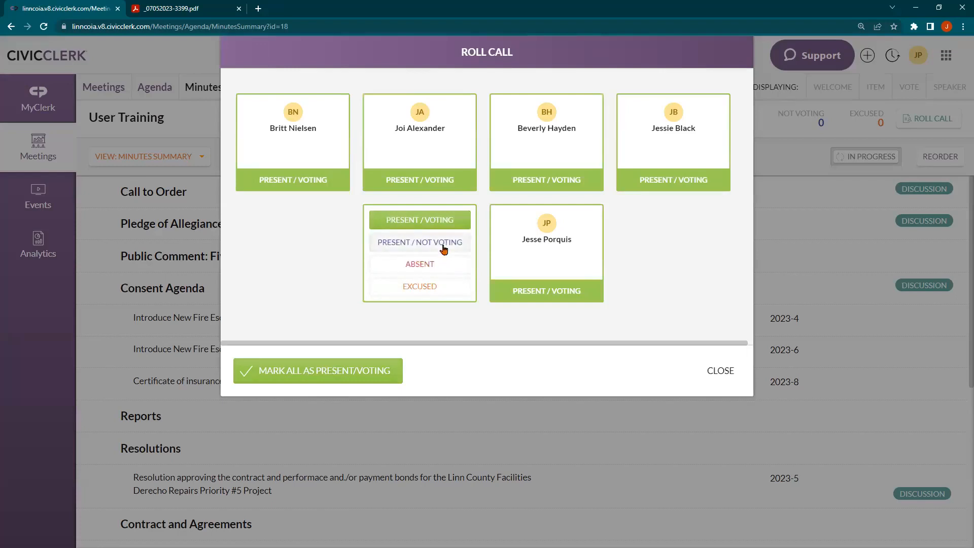
pyautogui.click(434, 266)
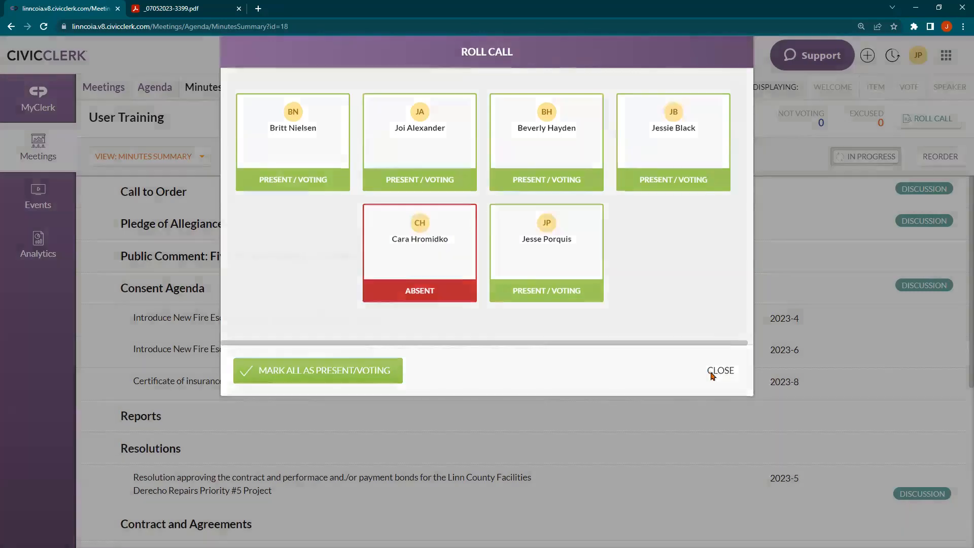
pyautogui.click(711, 376)
pyautogui.click(173, 292)
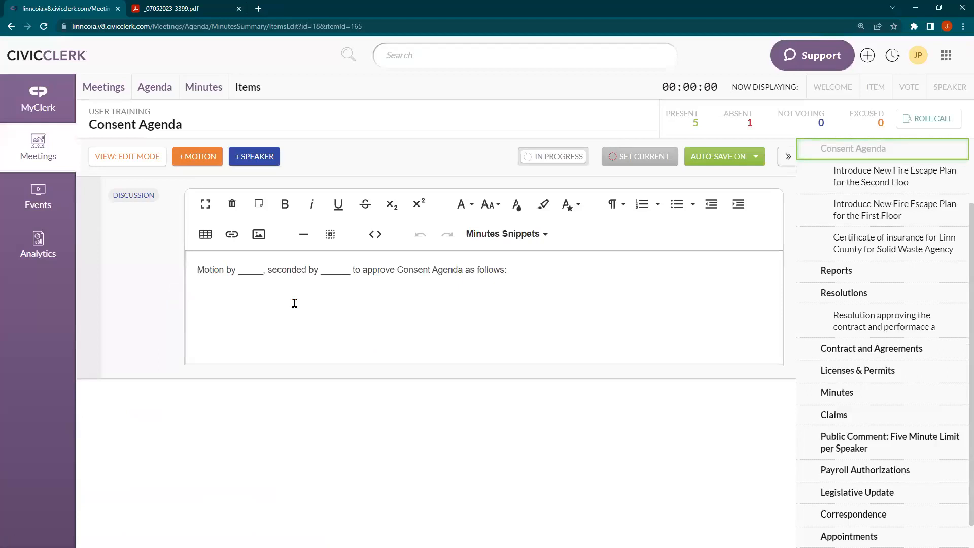
# Add an Approve motion to the Consent Agenda with the first member initiating and the second seconding
pyautogui.click(198, 161)
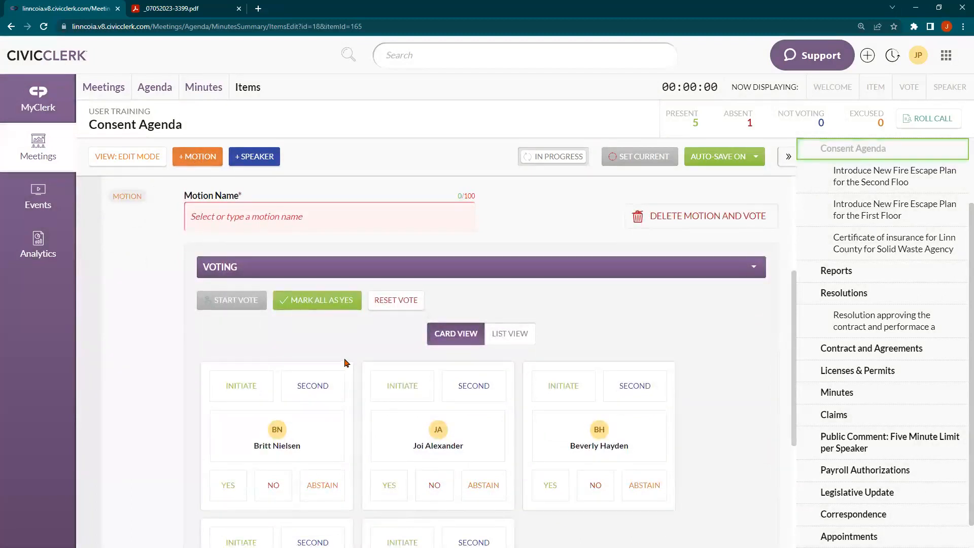
pyautogui.click(256, 224)
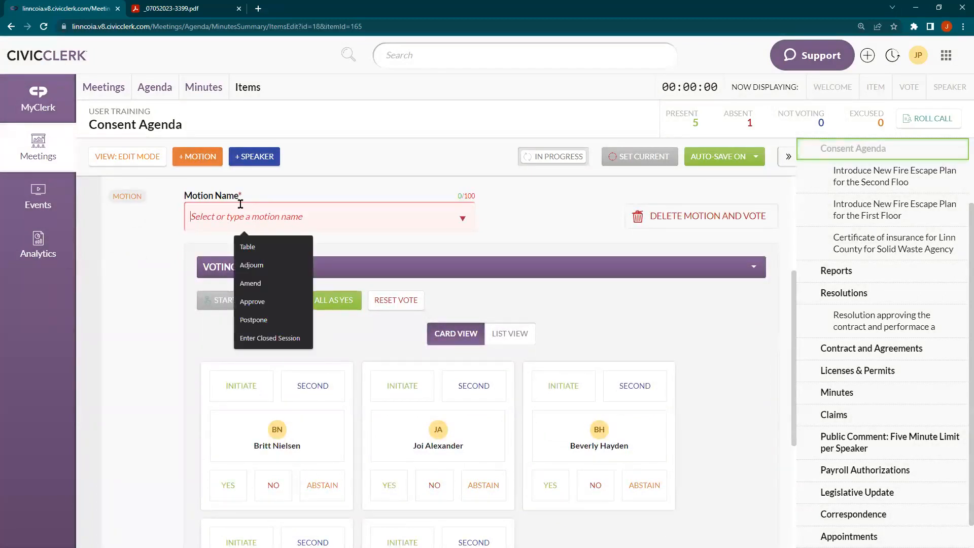
pyautogui.click(276, 301)
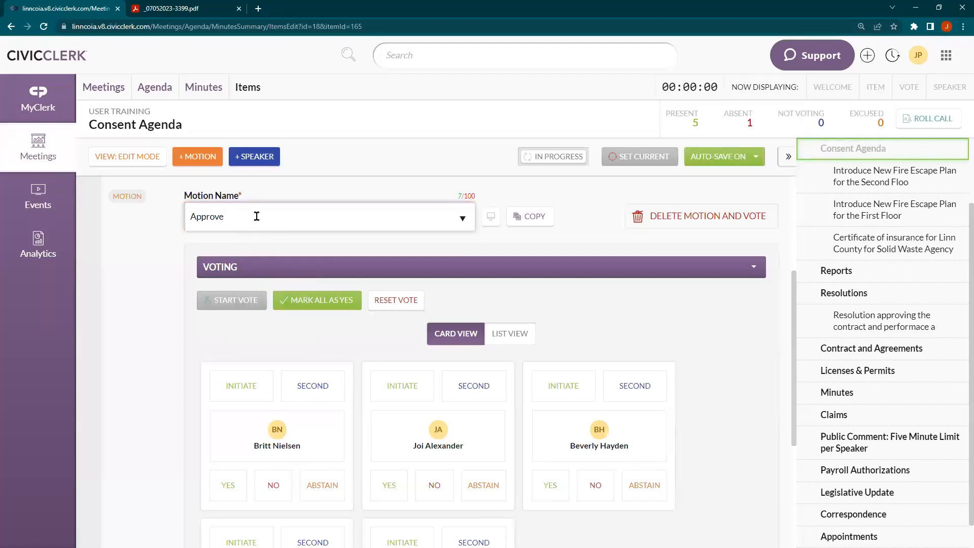
pyautogui.scroll(-2, 257, 216)
pyautogui.click(242, 286)
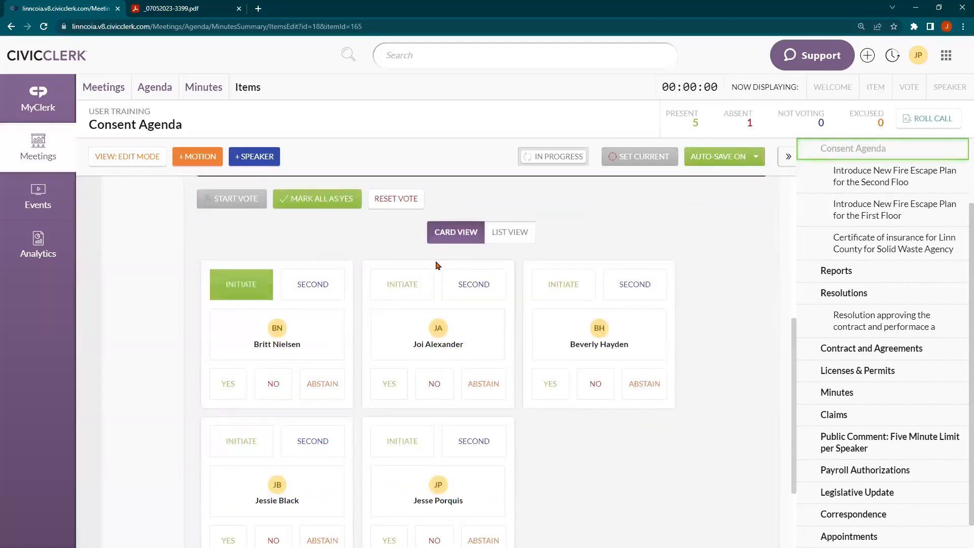
pyautogui.click(466, 285)
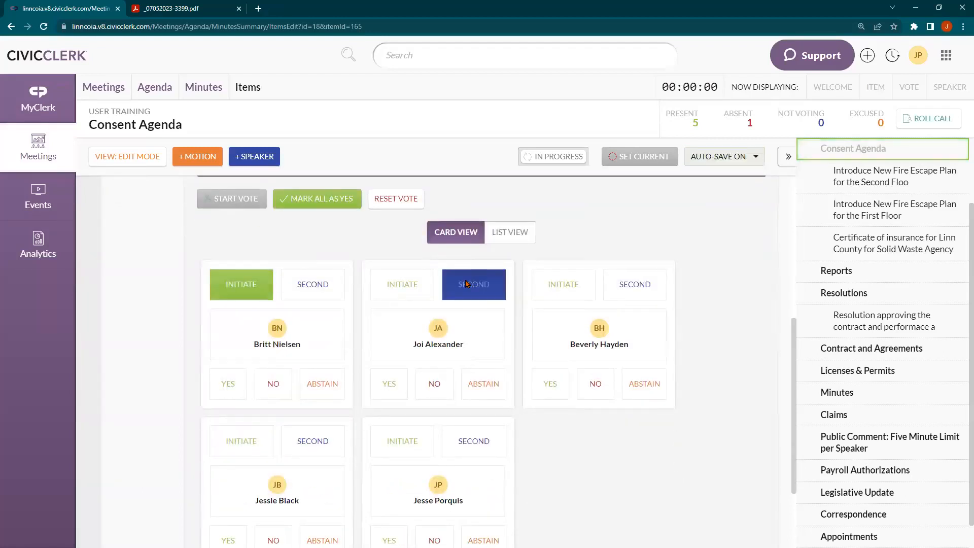
# Record yes votes for all five members and save the motion as passed
pyautogui.click(312, 205)
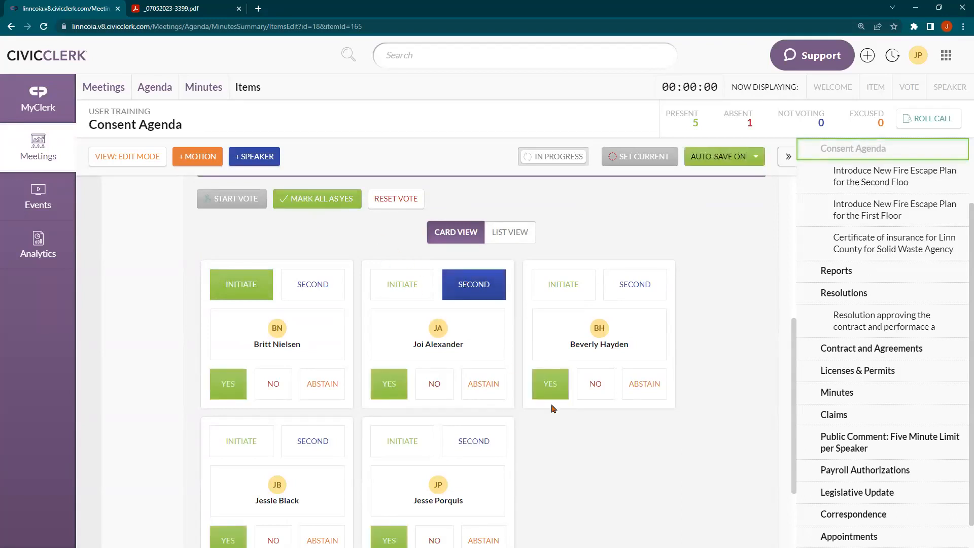
pyautogui.scroll(-1, 597, 437)
pyautogui.scroll(-1, 598, 436)
pyautogui.click(673, 490)
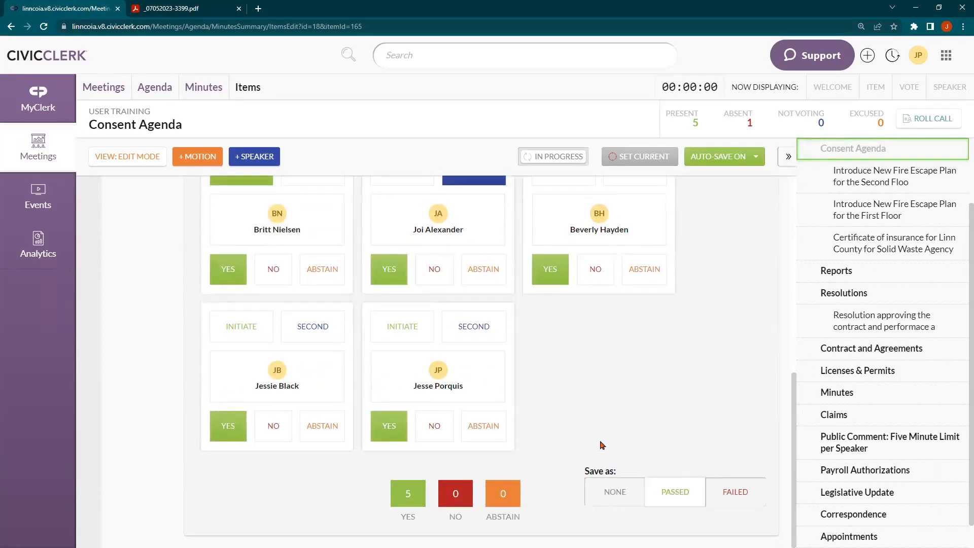
# Start a new line below the motion text in the discussion and open the Minutes Snippets list
pyautogui.scroll(5, 598, 441)
pyautogui.scroll(2, 598, 441)
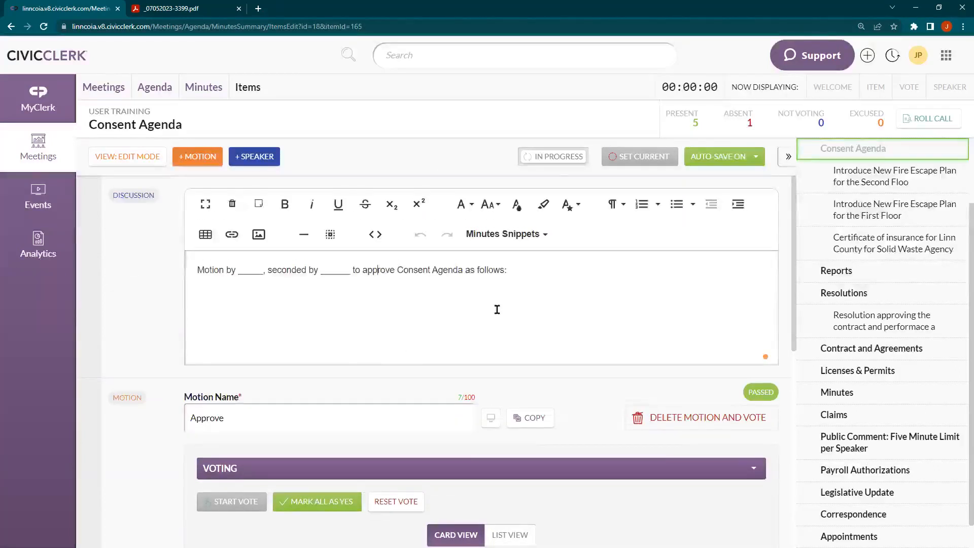
pyautogui.press('Return')
pyautogui.click(503, 234)
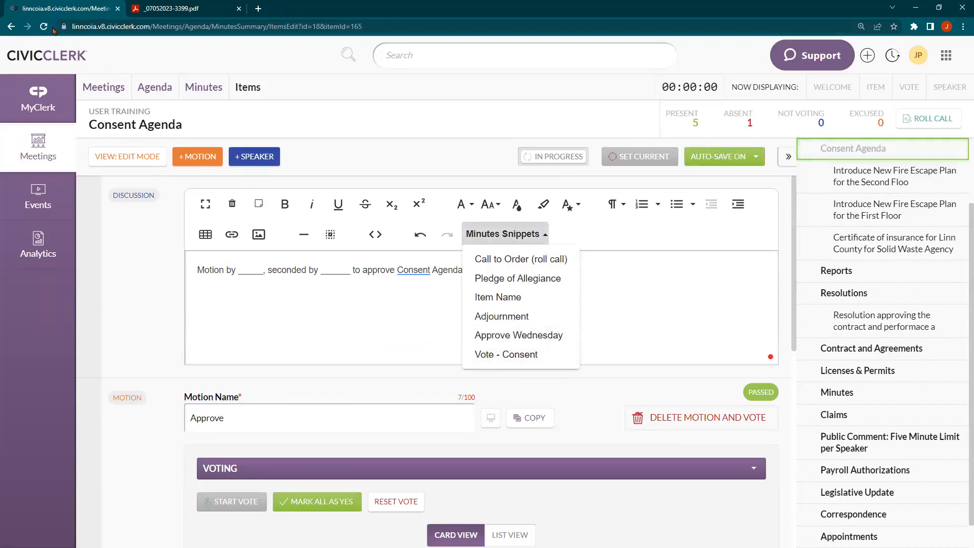
# Insert the Vote - Consent snippet's motion sentence into the Consent Agenda discussion text
pyautogui.click(259, 324)
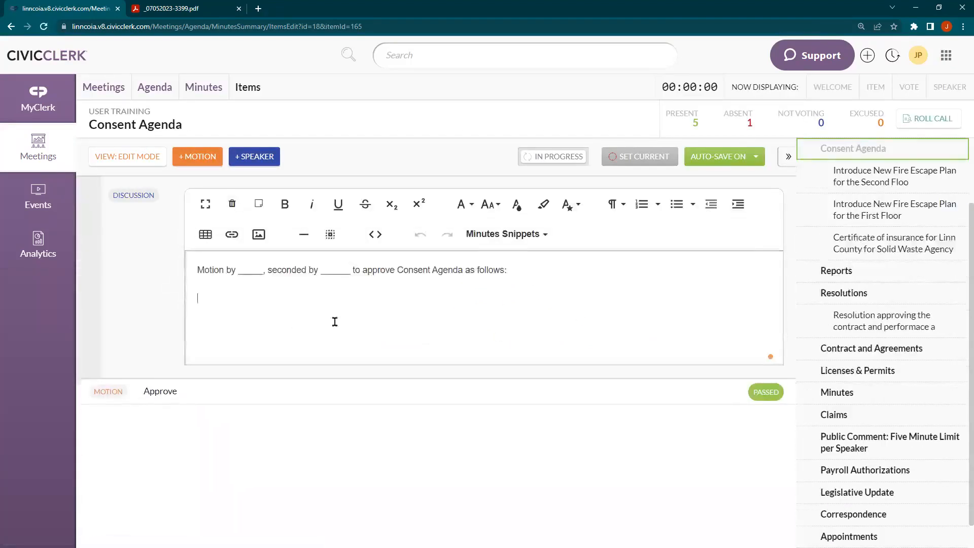
pyautogui.click(474, 235)
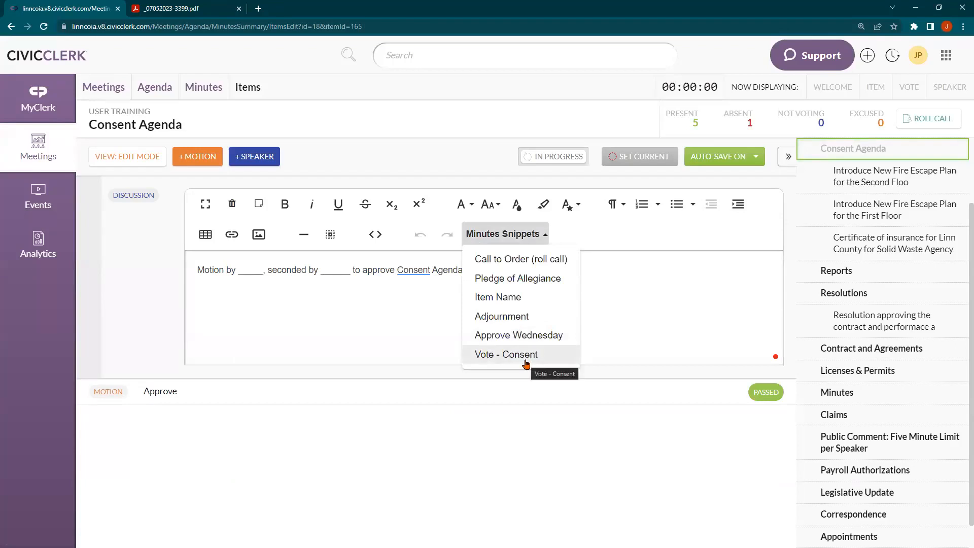
pyautogui.click(526, 356)
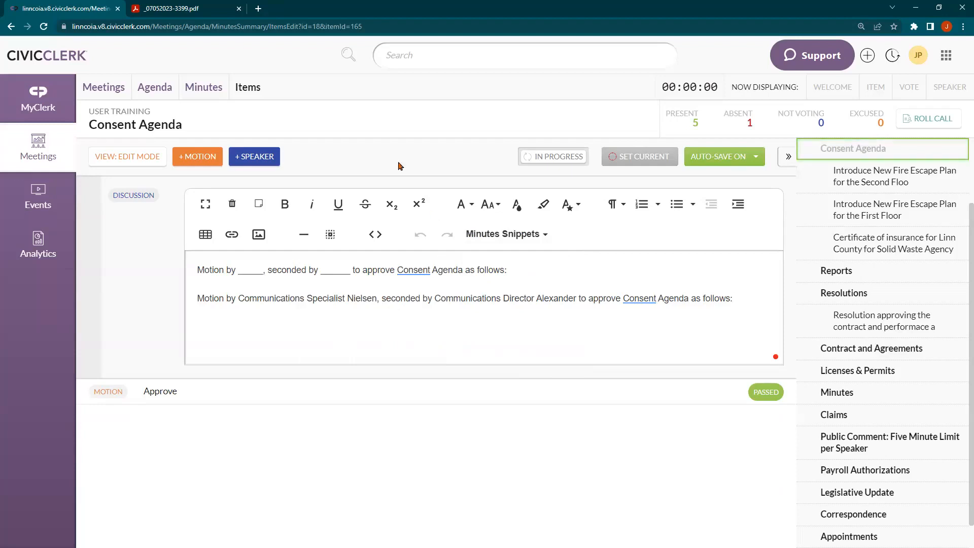
# In a new Chrome tab, load the Pueblo public portal at puebloco.portal.civicclerk.com
pyautogui.click(257, 7)
pyautogui.write('pubelo')
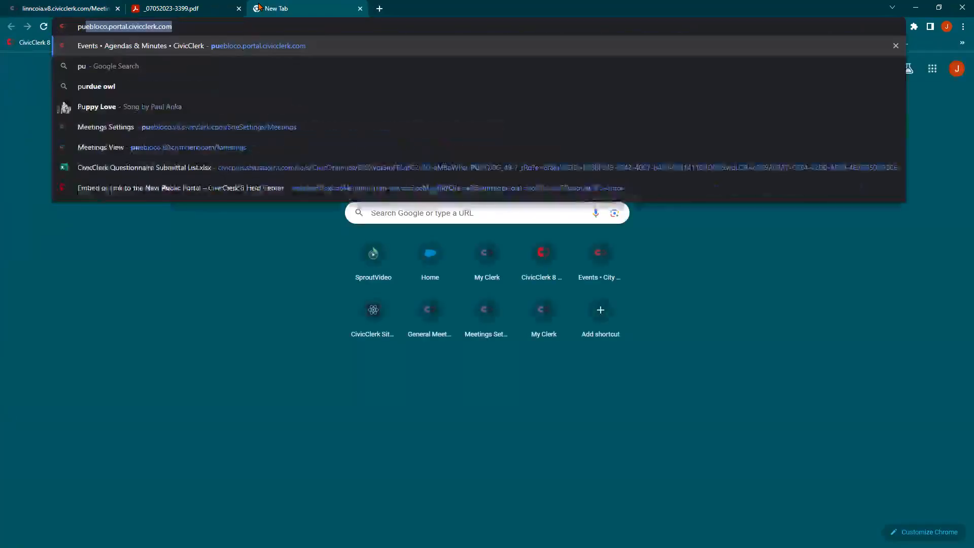
pyautogui.press('BackSpace')
pyautogui.press('BackSpace')
pyautogui.press('BackSpace')
pyautogui.press('BackSpace')
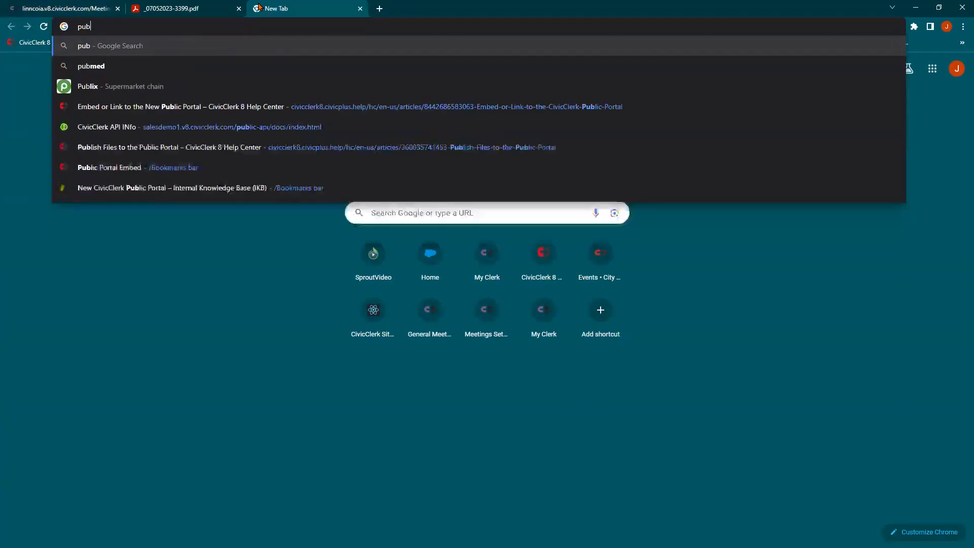
pyautogui.press('Down')
pyautogui.press('Down')
pyautogui.press('Down')
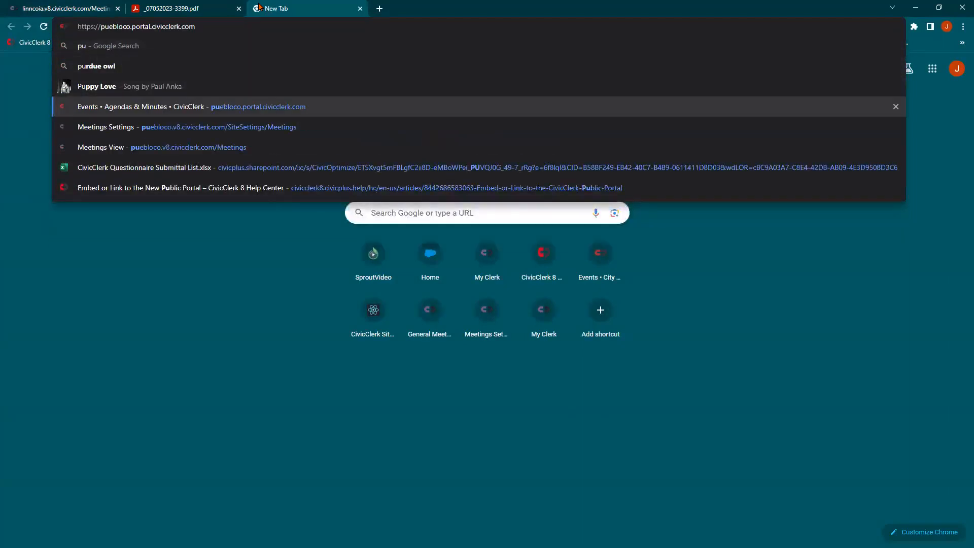
pyautogui.press('Return')
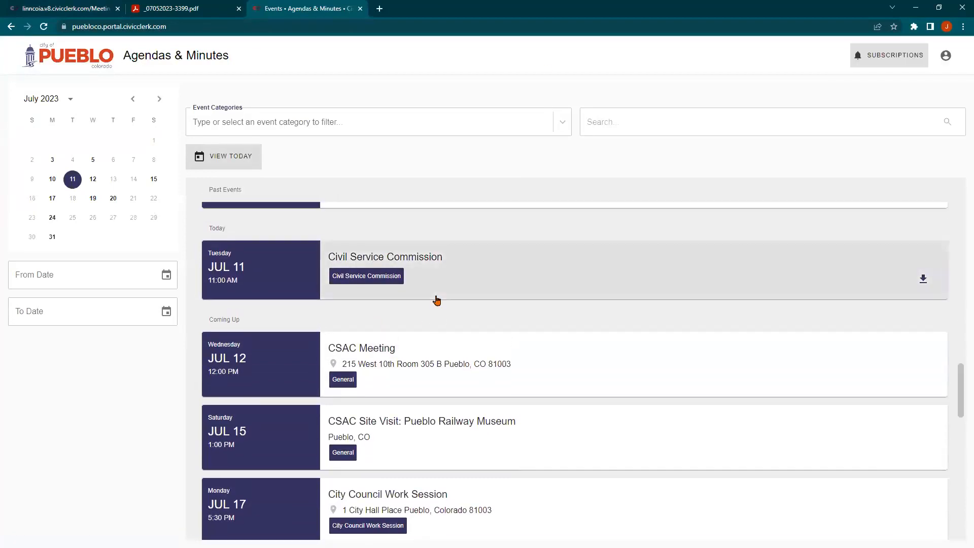
# Open the July 10, 2023 City Council Meeting overview and view the Consent Agenda's motion and vote details
pyautogui.scroll(3, 437, 300)
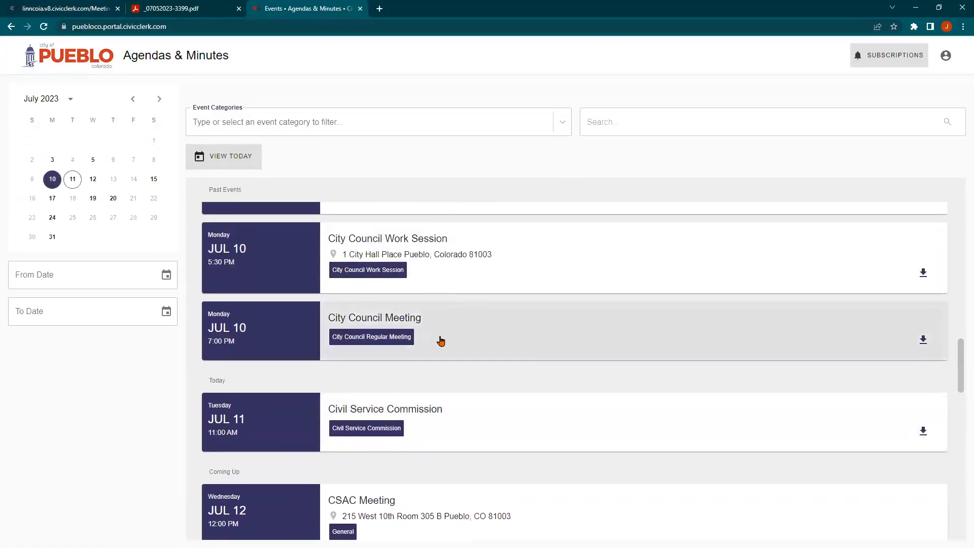
pyautogui.click(275, 322)
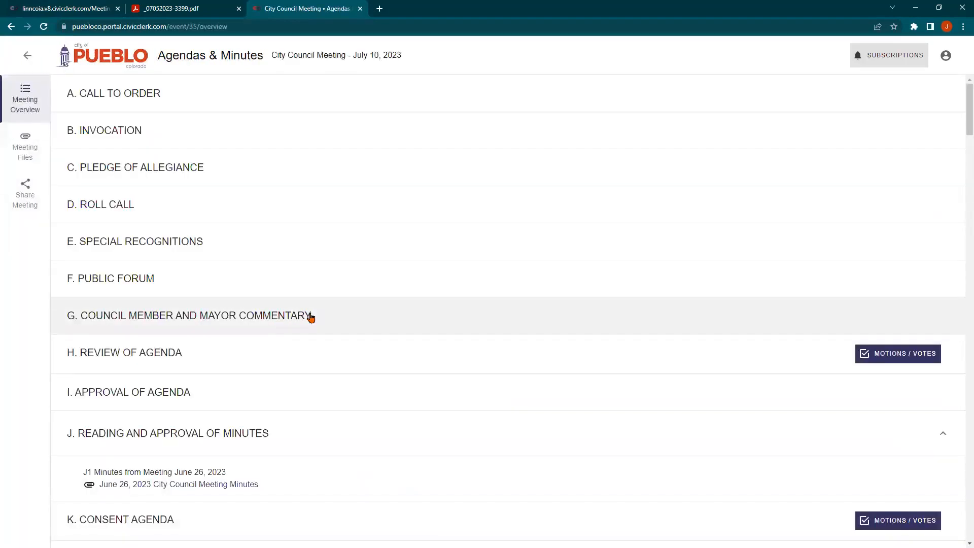
pyautogui.scroll(-1, 312, 317)
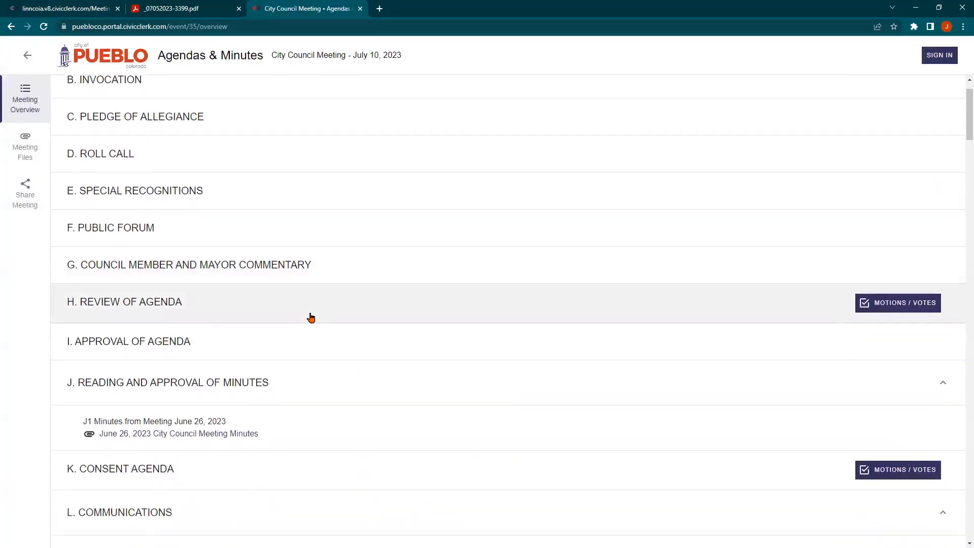
pyautogui.scroll(-1, 311, 318)
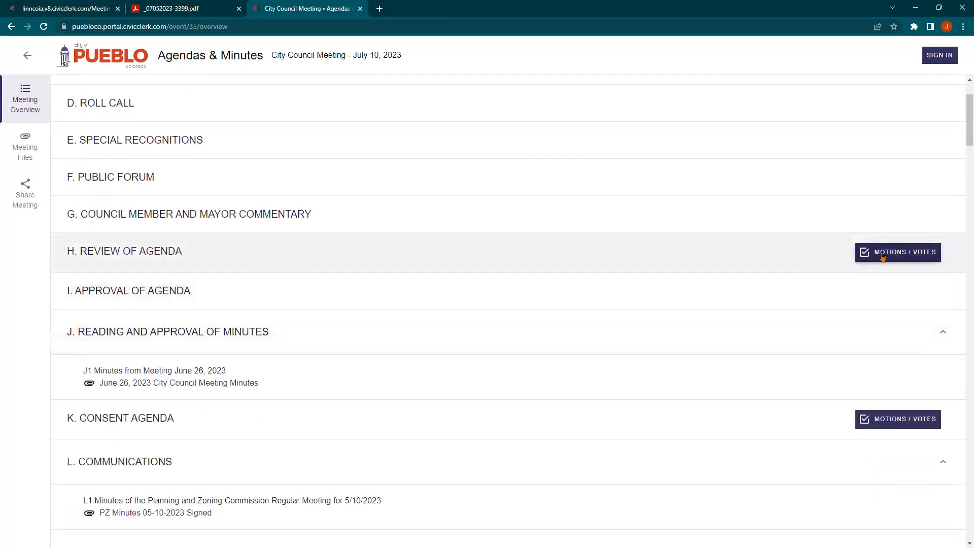
pyautogui.scroll(-2, 906, 284)
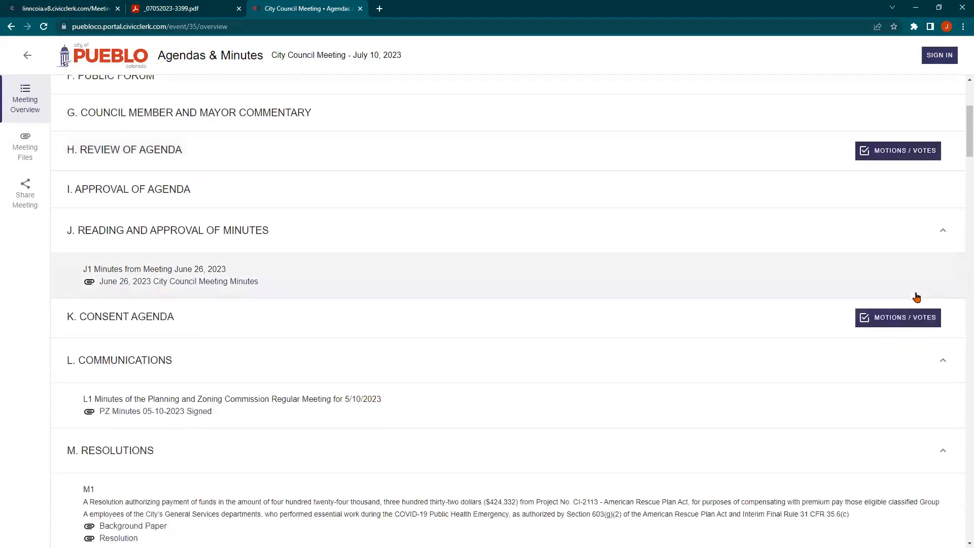
pyautogui.click(914, 328)
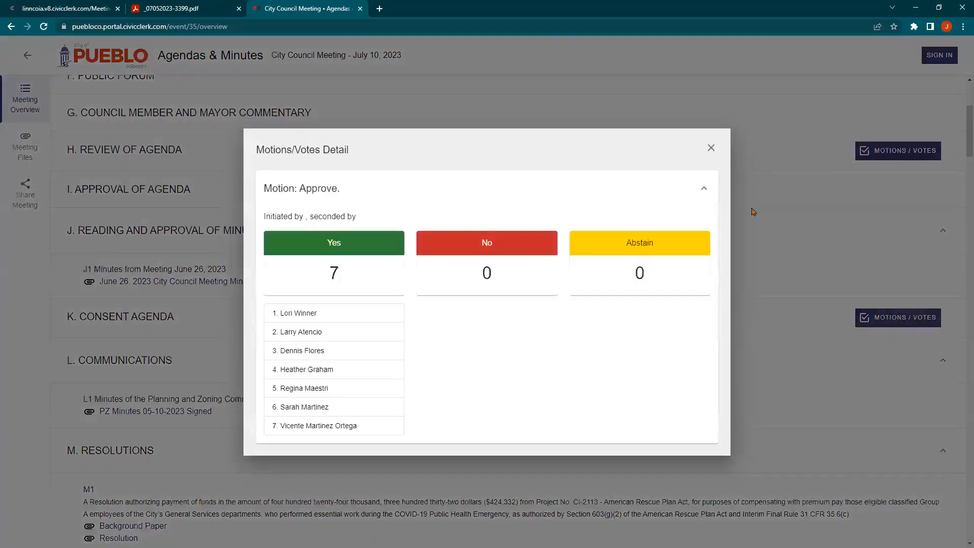
pyautogui.click(712, 148)
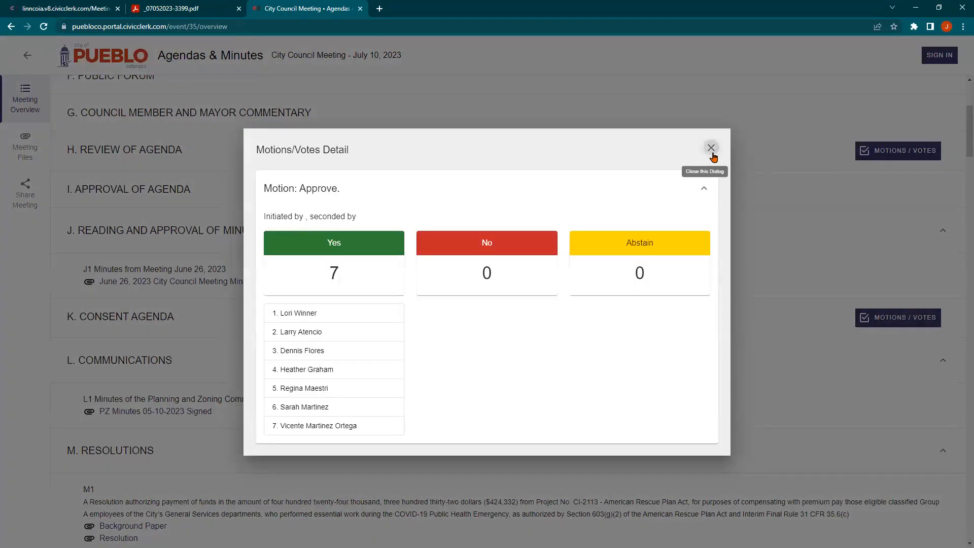
# Review resolution Q2's motions, expanding the first and third Approve motions' vote tallies
pyautogui.scroll(-10, 746, 243)
pyautogui.scroll(-15, 761, 248)
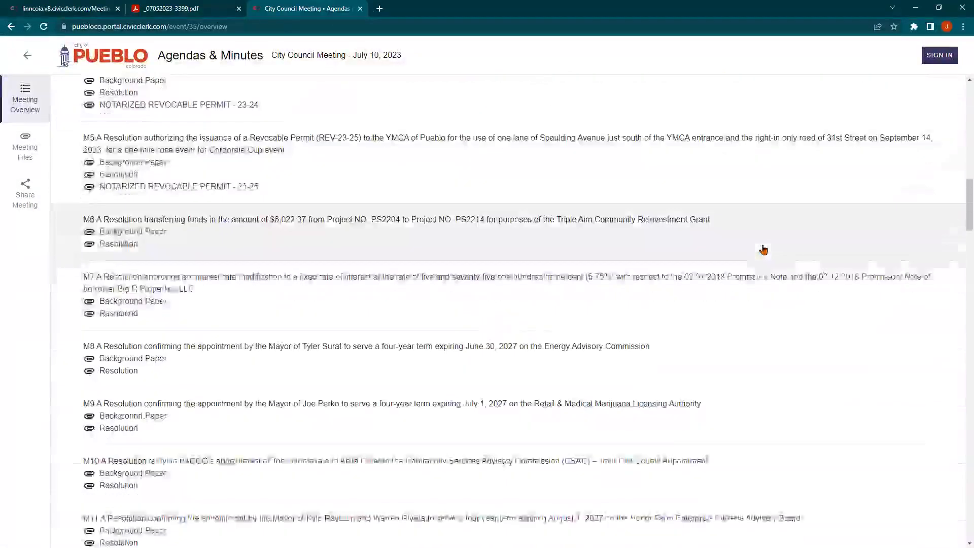
pyautogui.scroll(-15, 764, 250)
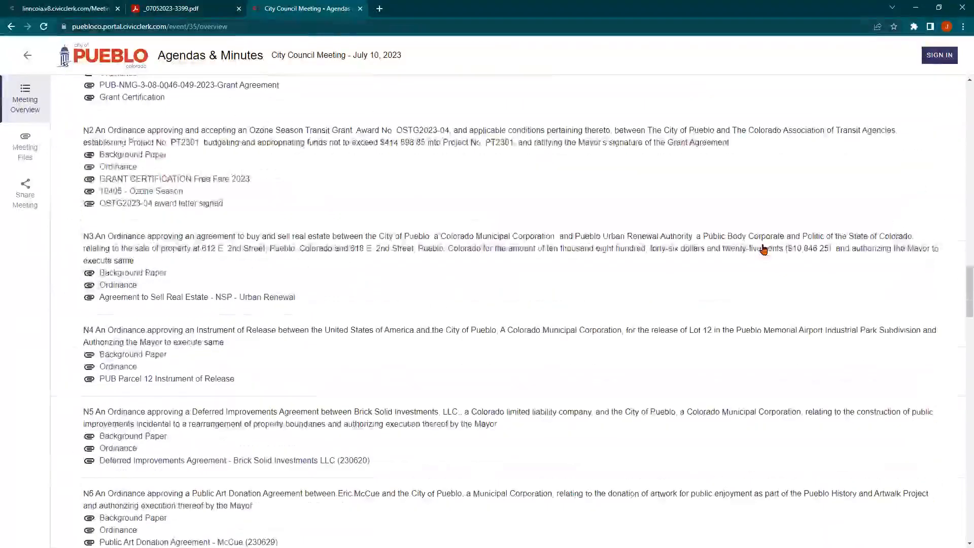
pyautogui.scroll(-4, 797, 261)
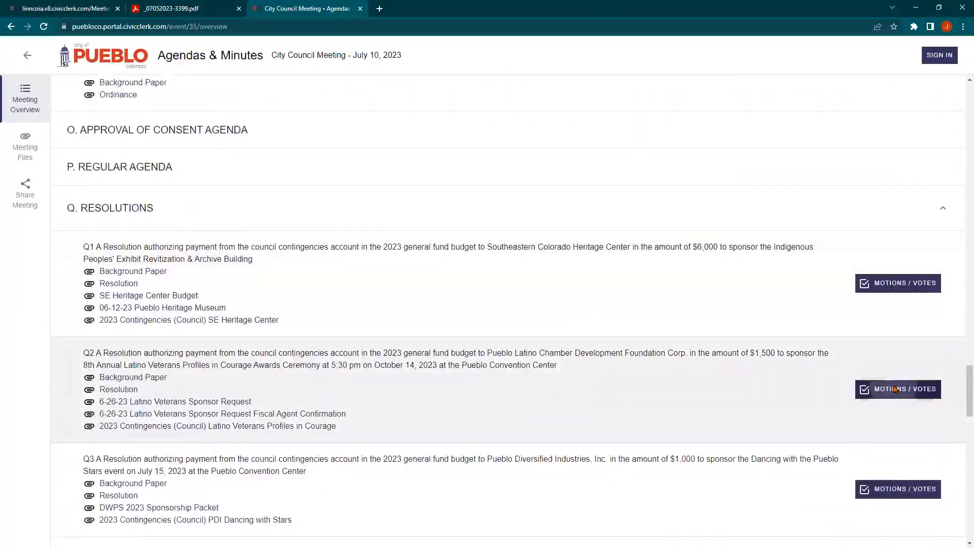
pyautogui.click(895, 389)
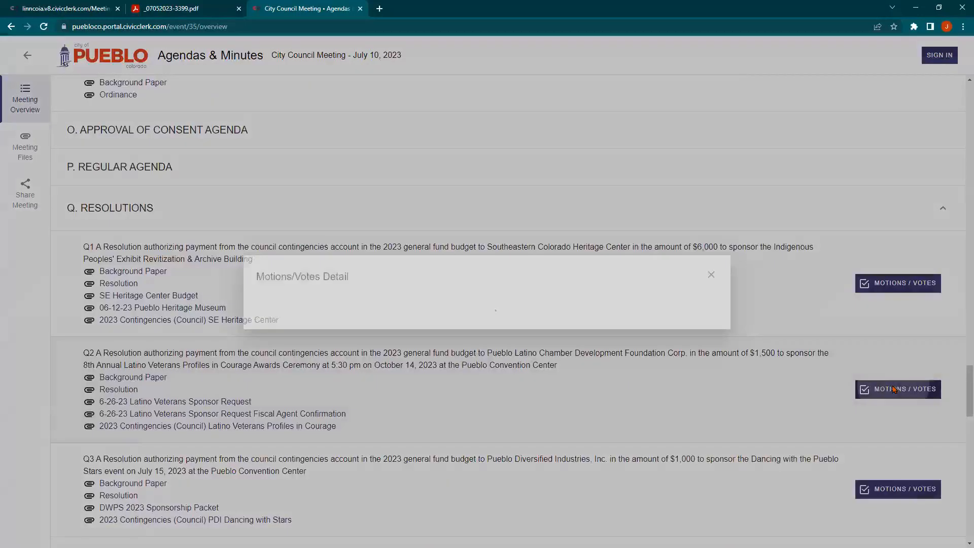
pyautogui.click(689, 281)
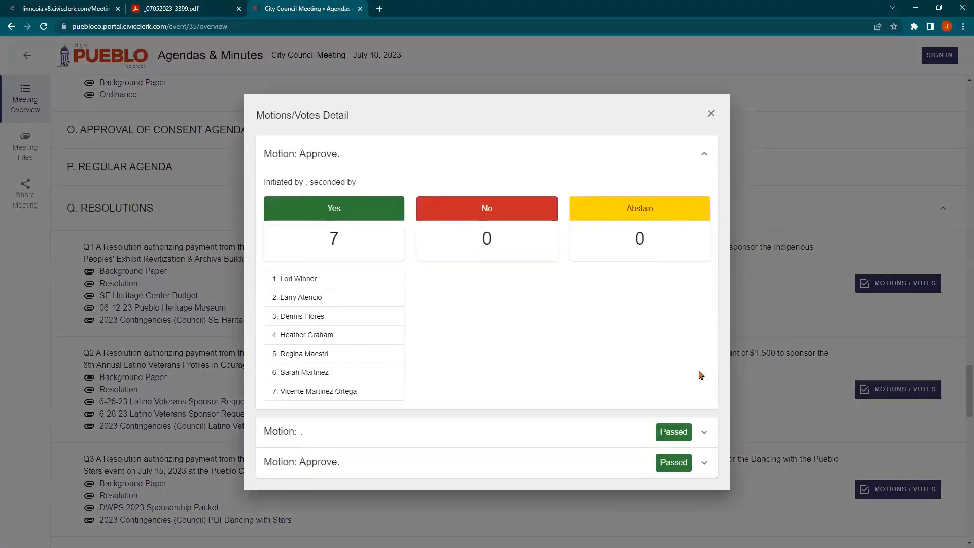
pyautogui.click(703, 459)
pyautogui.scroll(-2, 640, 442)
pyautogui.scroll(-1, 640, 442)
pyautogui.scroll(4, 640, 442)
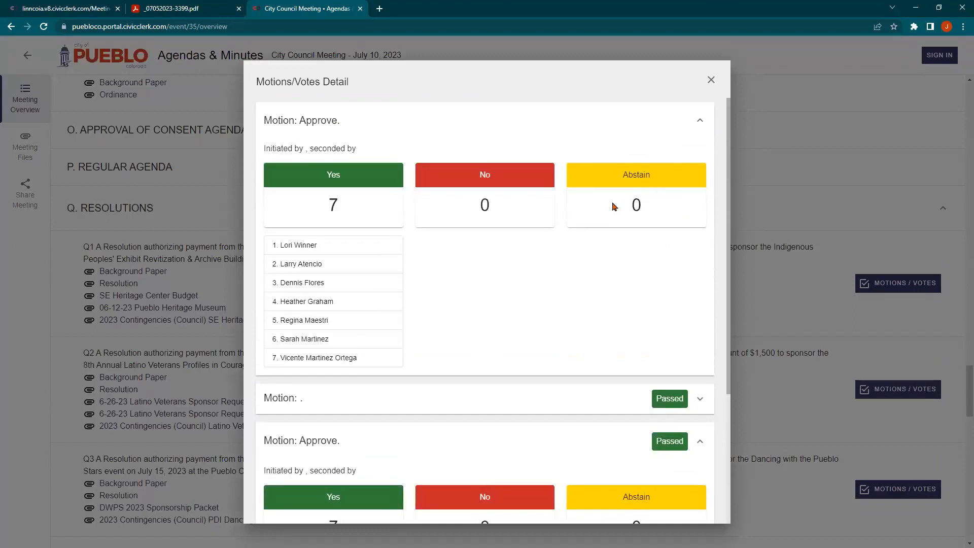
pyautogui.click(711, 80)
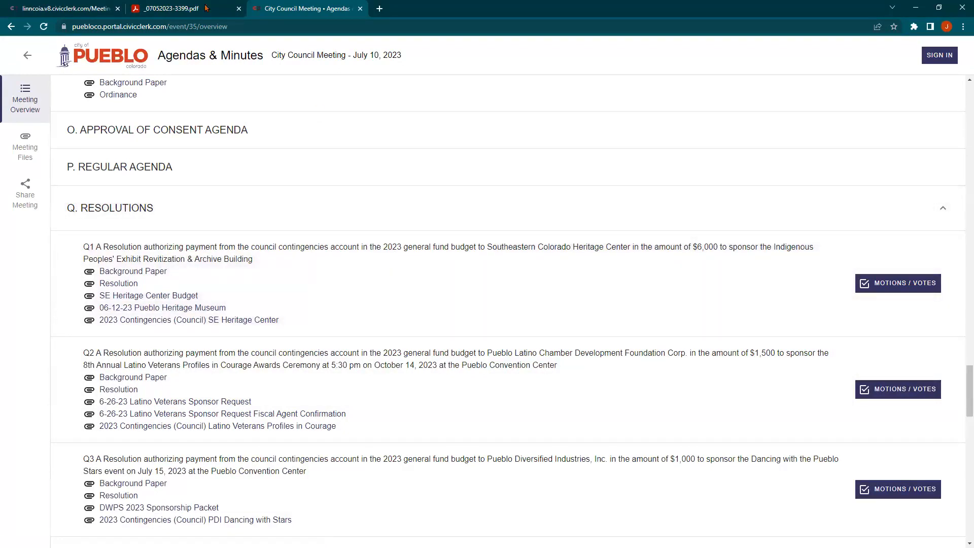
# Back in the CivicClerk editor, expand the Consent Agenda's Approve motion to show its voting details
pyautogui.click(71, 5)
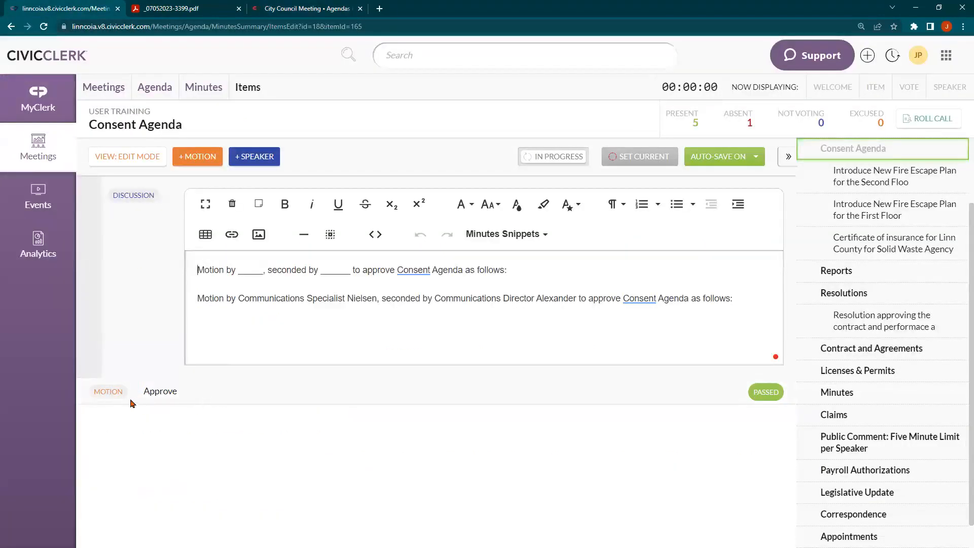
pyautogui.click(108, 400)
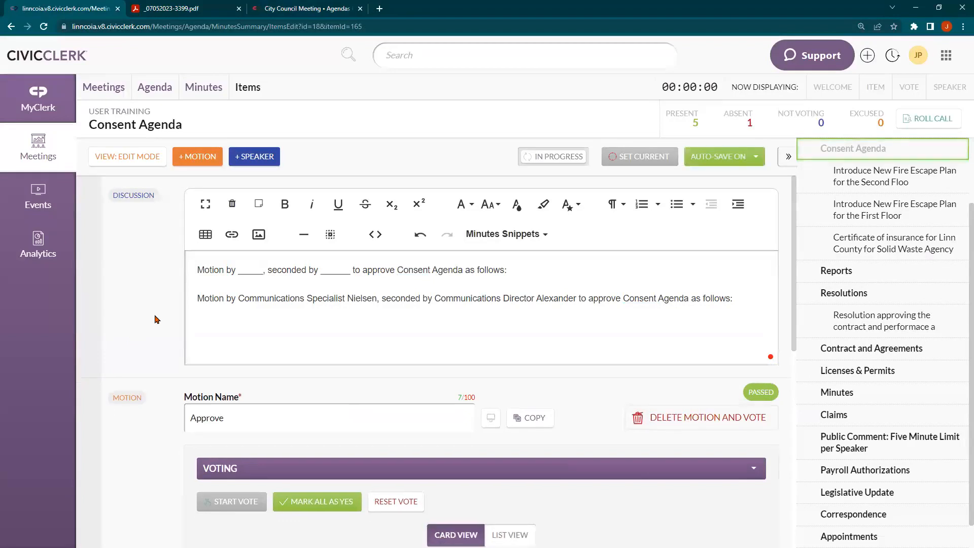
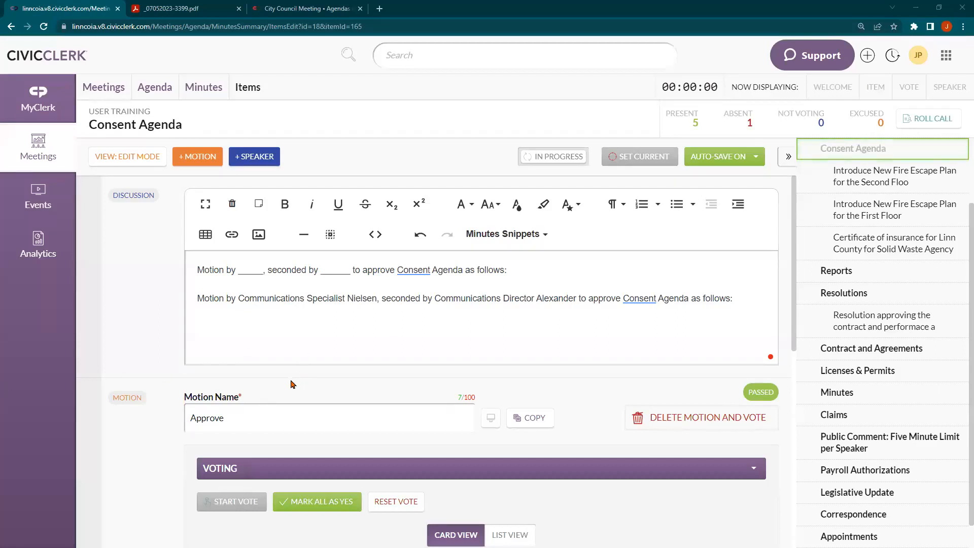
# Show resolution Q1's motion and vote details on the public Pueblo agenda page
pyautogui.scroll(-6, 304, 396)
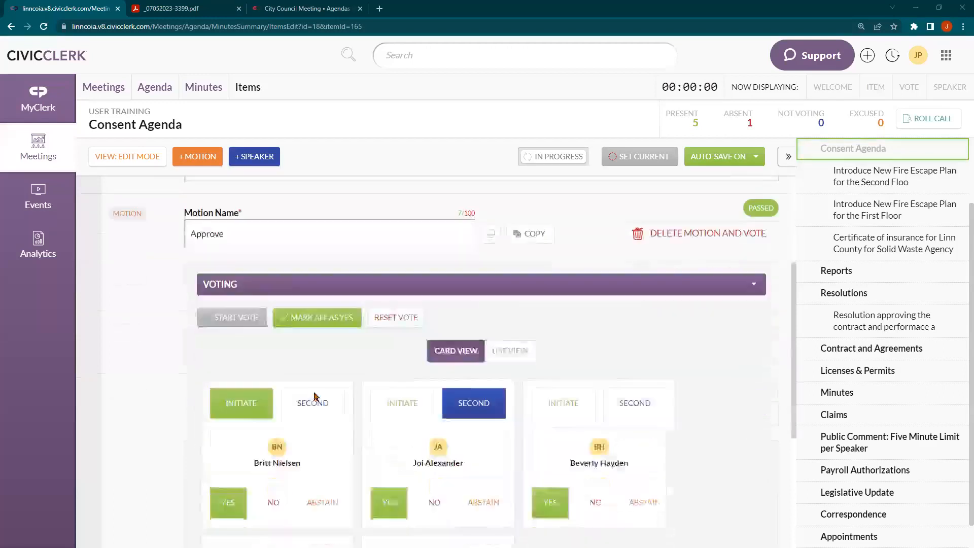
pyautogui.scroll(-2, 333, 391)
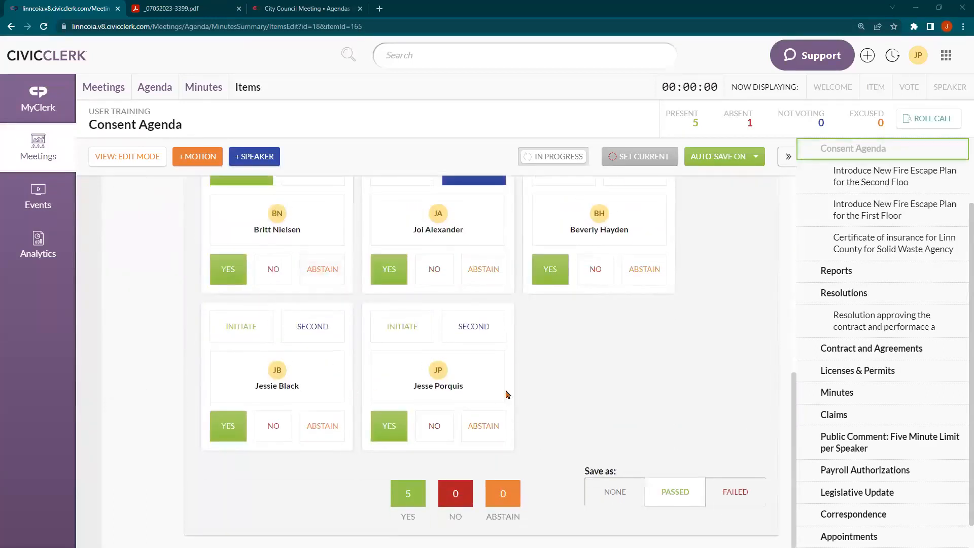
pyautogui.scroll(1, 534, 348)
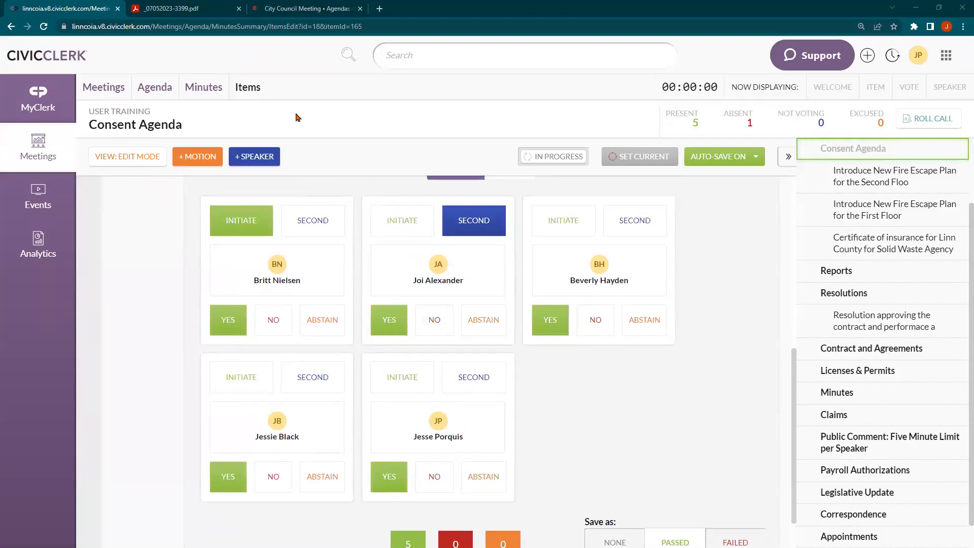
pyautogui.click(303, 8)
pyautogui.click(898, 283)
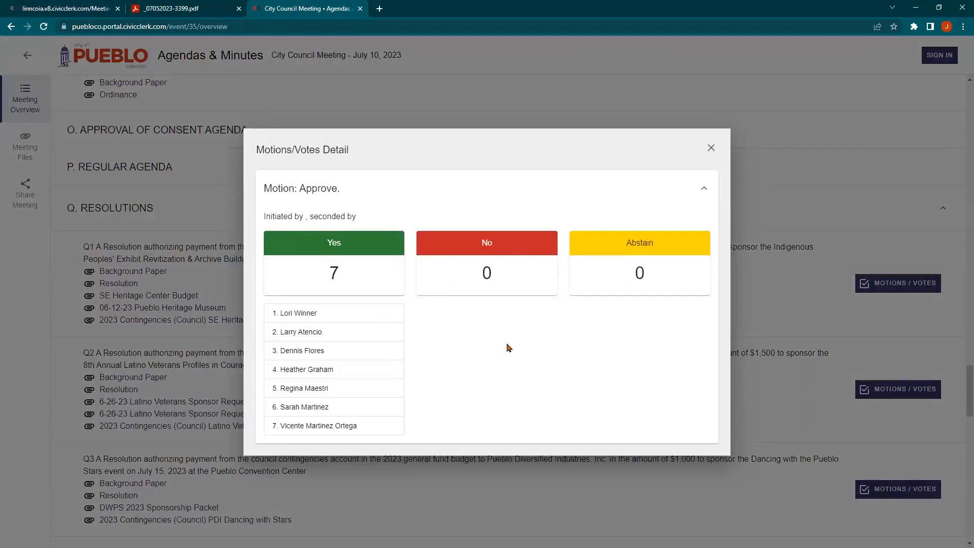
# Close Q1's Motions/Votes Detail and return to the CivicClerk Consent Agenda motion
pyautogui.click(711, 148)
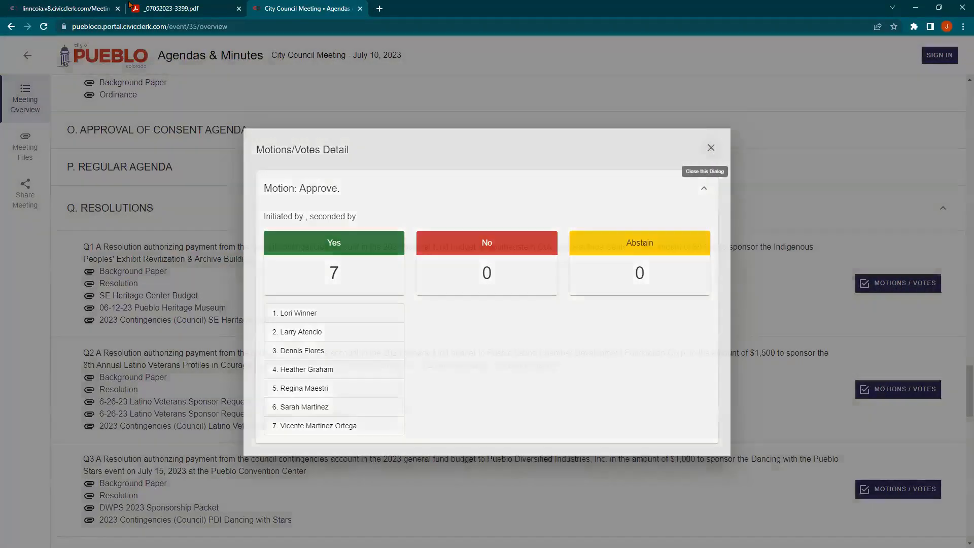
pyautogui.click(64, 8)
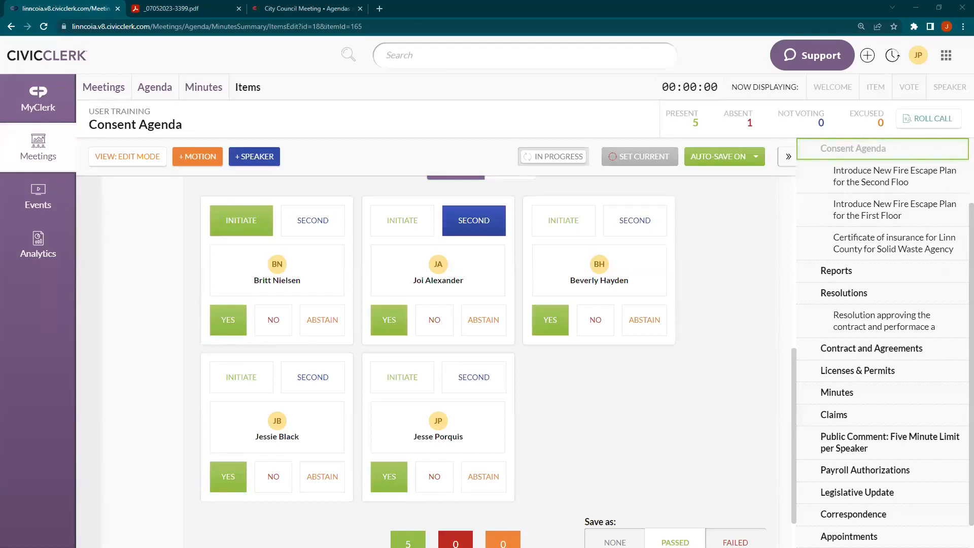
# Change the third member's Consent Agenda vote to No, making the tally 4–1–0
pyautogui.scroll(6, 438, 274)
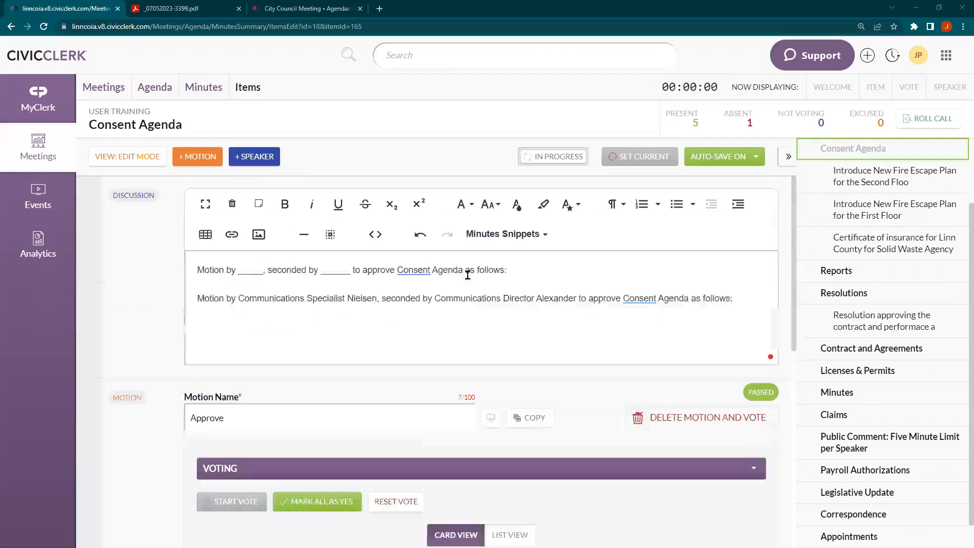
pyautogui.click(232, 84)
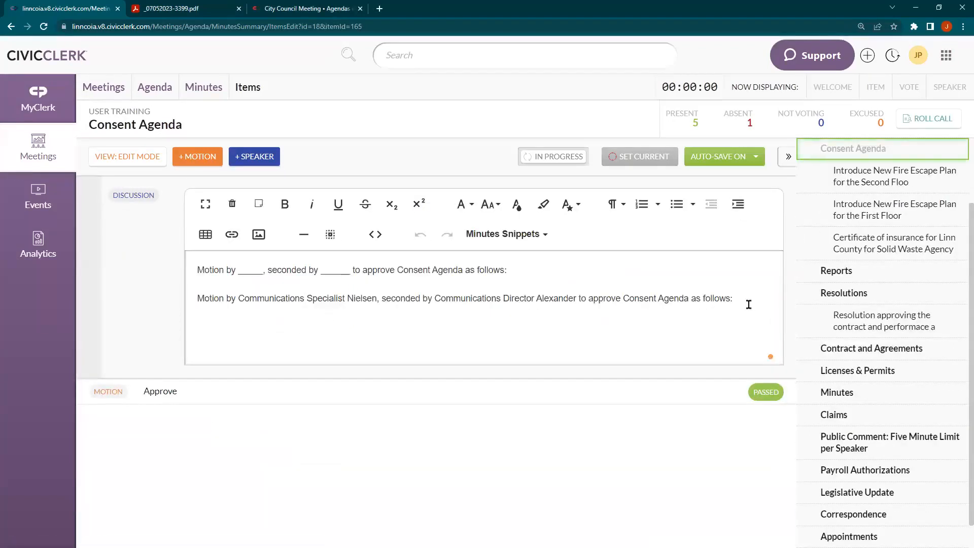
pyautogui.click(157, 392)
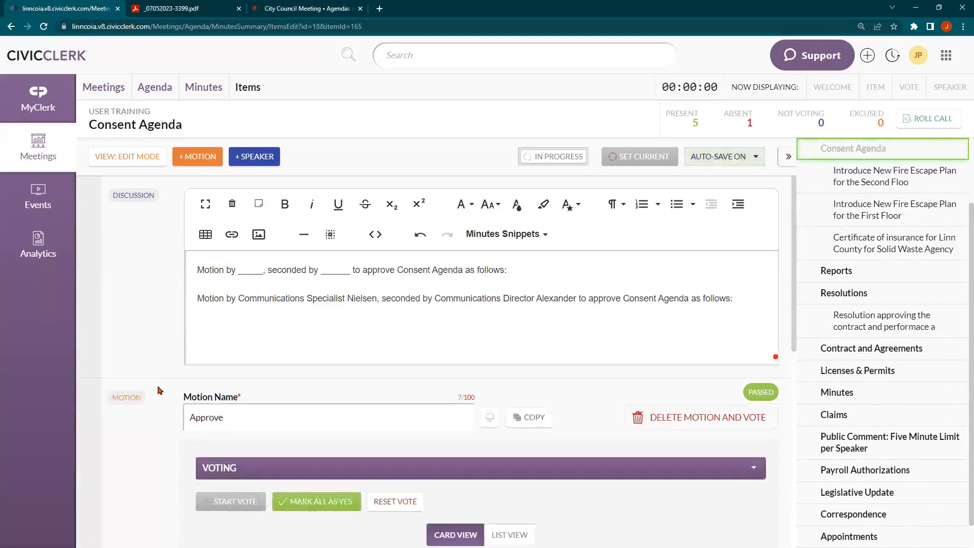
pyautogui.scroll(-4, 236, 367)
pyautogui.scroll(-2, 335, 360)
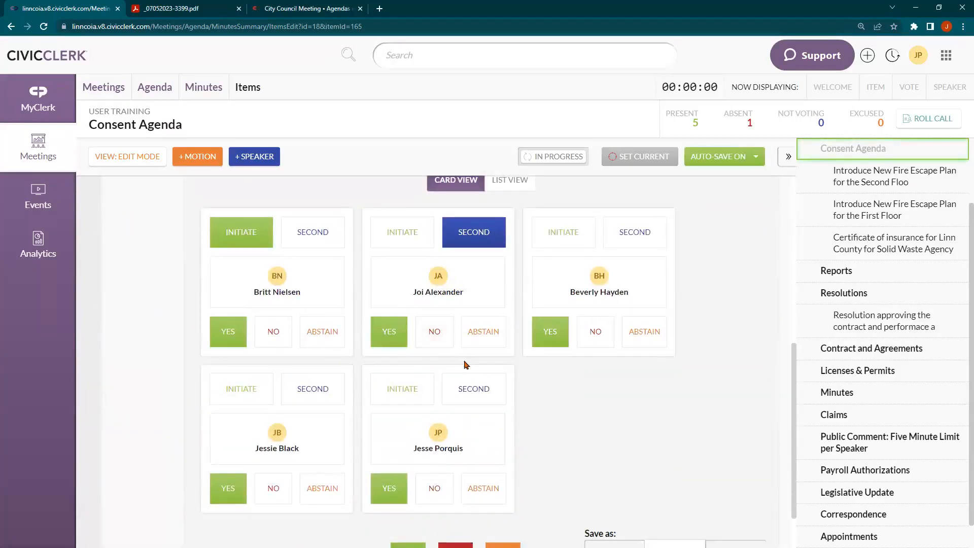
pyautogui.click(595, 332)
pyautogui.scroll(-1, 593, 405)
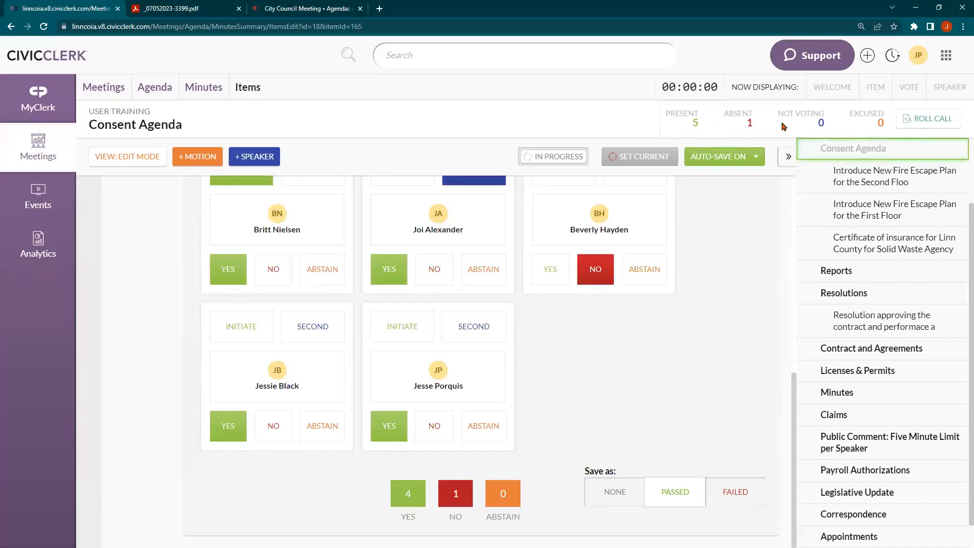
pyautogui.scroll(7, 708, 325)
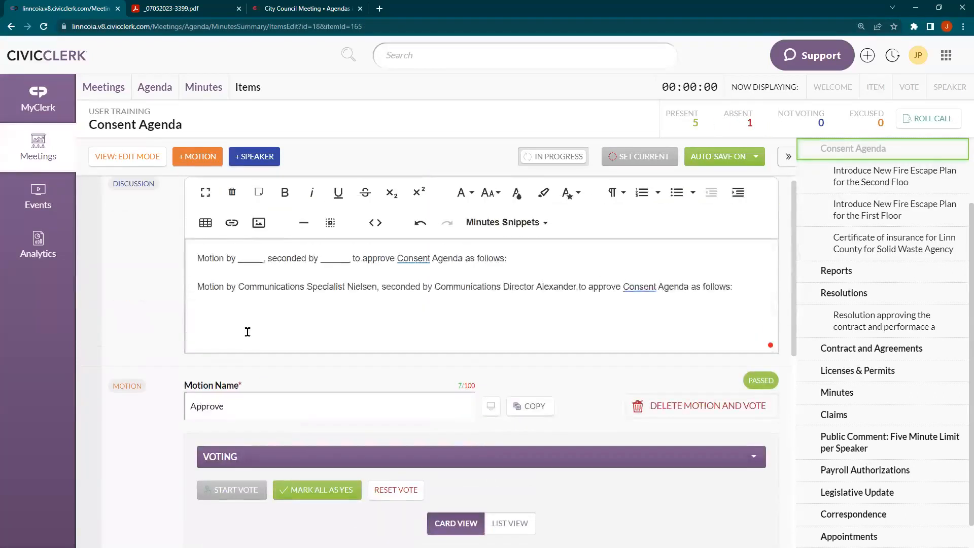
# Insert the 'vote - auto' snippet and highlight its hard-coded mover, seconder and resolution text
pyautogui.click(499, 220)
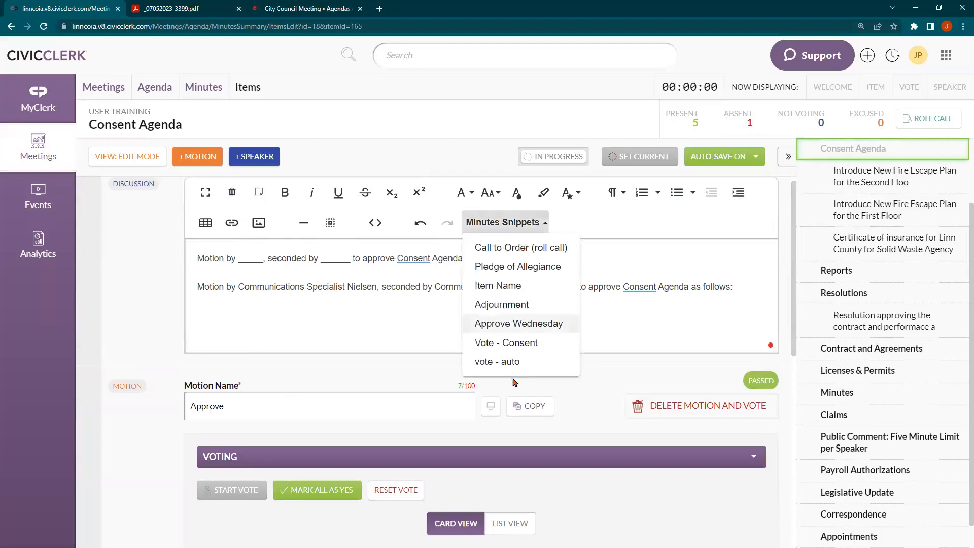
pyautogui.click(511, 371)
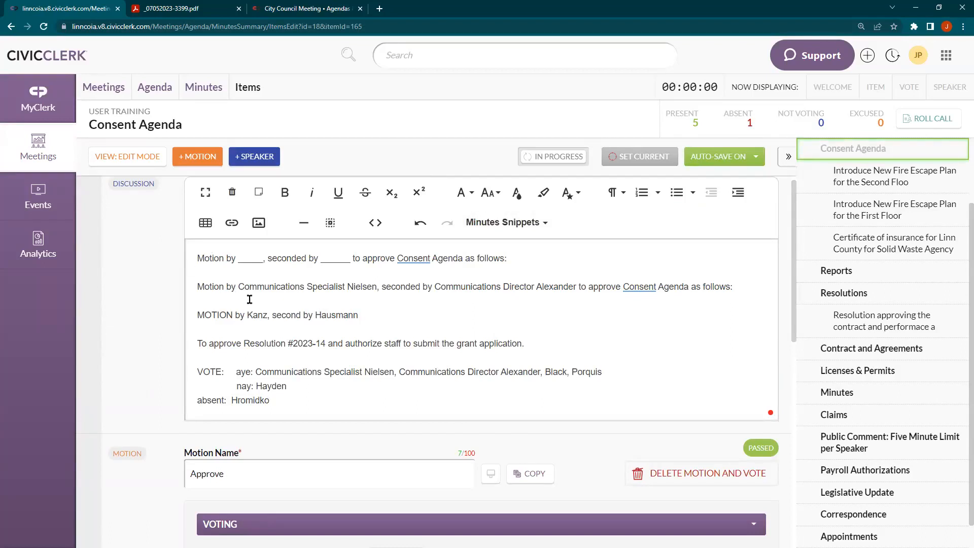
pyautogui.click(252, 315)
pyautogui.moveTo(355, 307); pyautogui.dragTo(359, 311)
pyautogui.moveTo(244, 343); pyautogui.dragTo(520, 344)
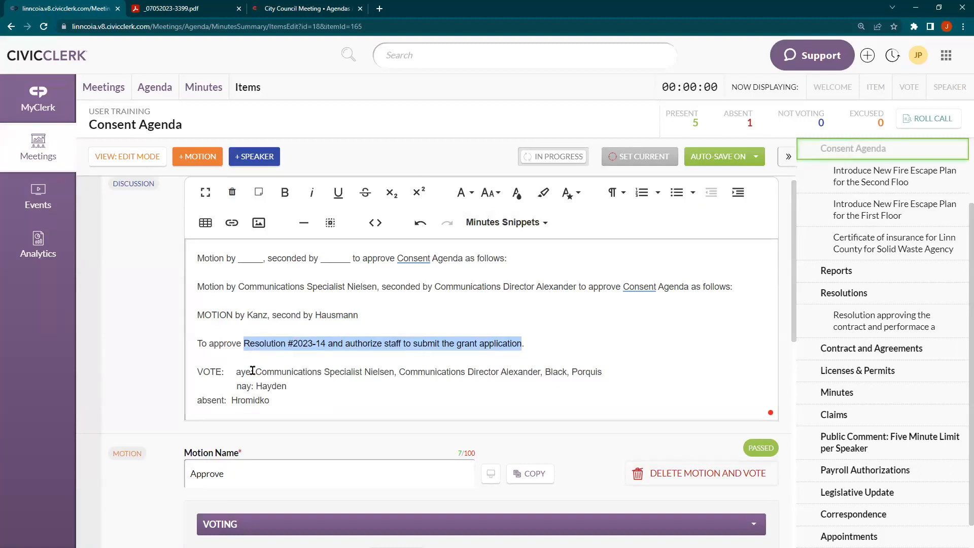
# Highlight the hard-coded aye voters, nay voter and absent member names in the vote block
pyautogui.moveTo(257, 371); pyautogui.dragTo(606, 371)
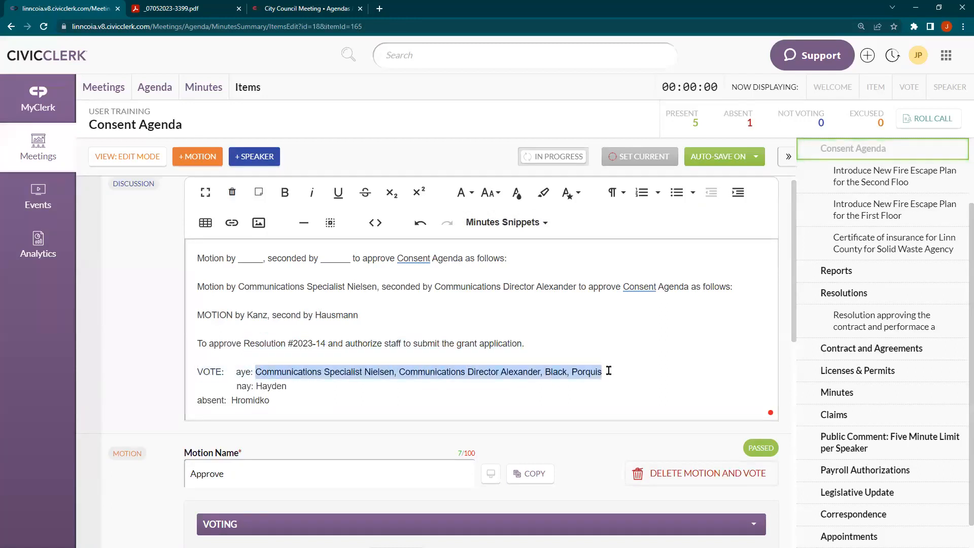
pyautogui.click(258, 388)
pyautogui.moveTo(258, 388); pyautogui.dragTo(287, 387)
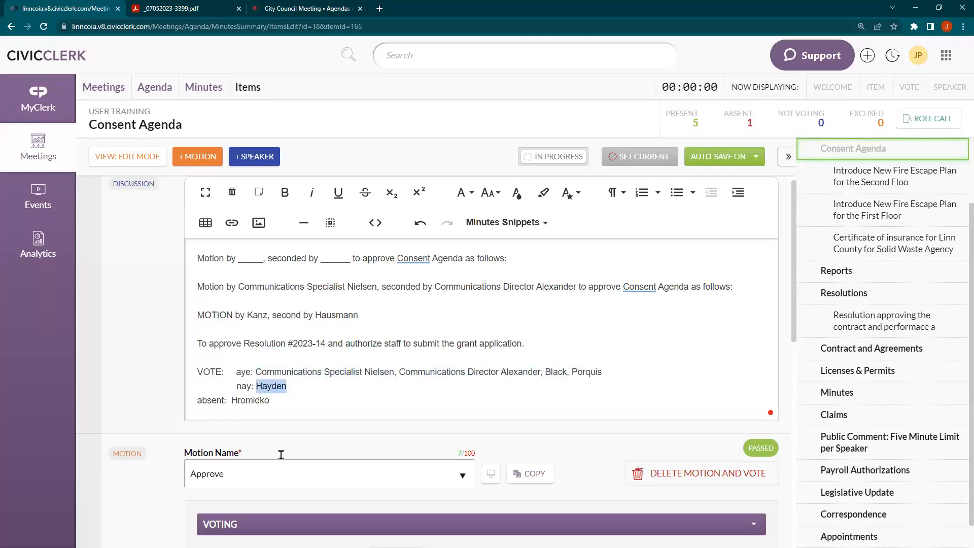
pyautogui.moveTo(231, 401); pyautogui.dragTo(270, 401)
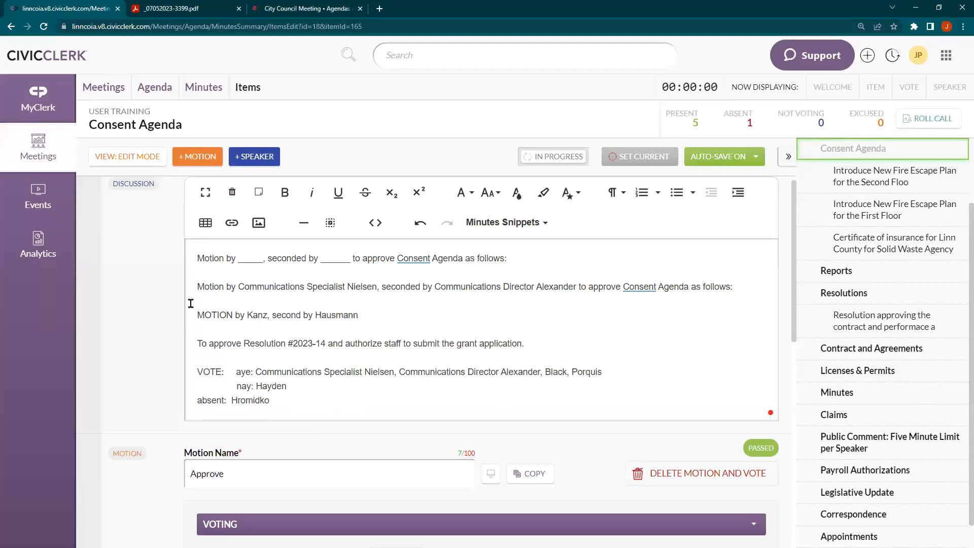
# Delete the inserted vote block and the blank-placeholder 'Motion by ___' line
pyautogui.moveTo(197, 311); pyautogui.dragTo(426, 509)
pyautogui.press('BackSpace')
pyautogui.press('BackSpace')
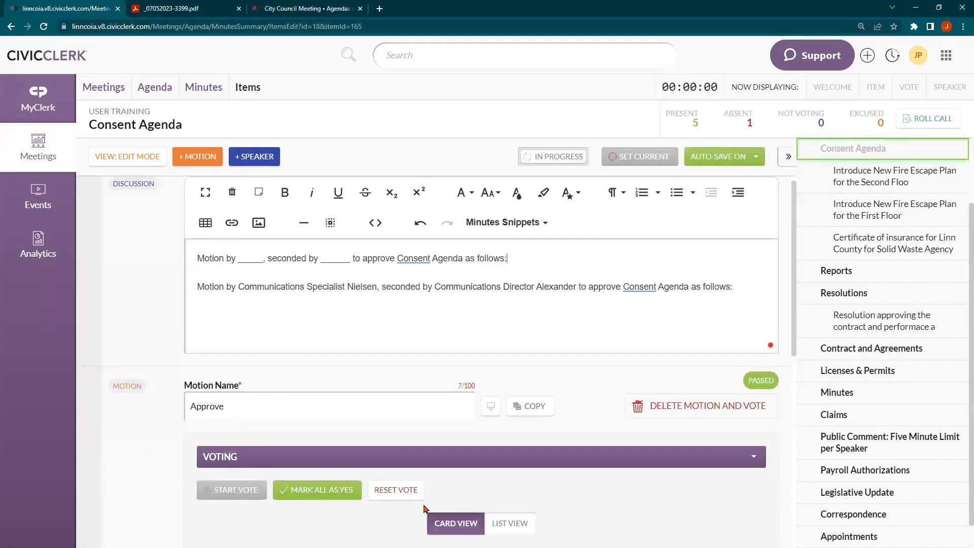
pyautogui.hotkey('shift', 'Up')
pyautogui.press('BackSpace')
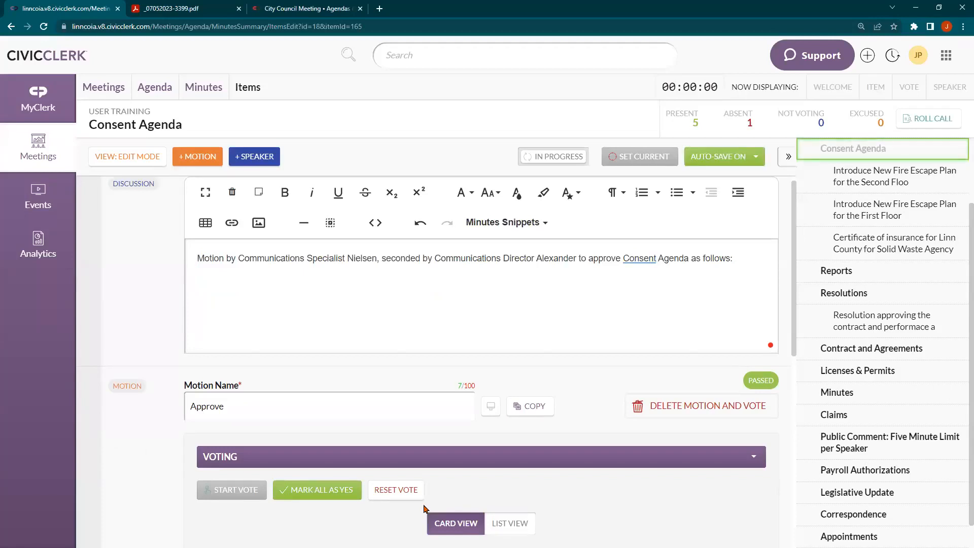
pyautogui.click(511, 229)
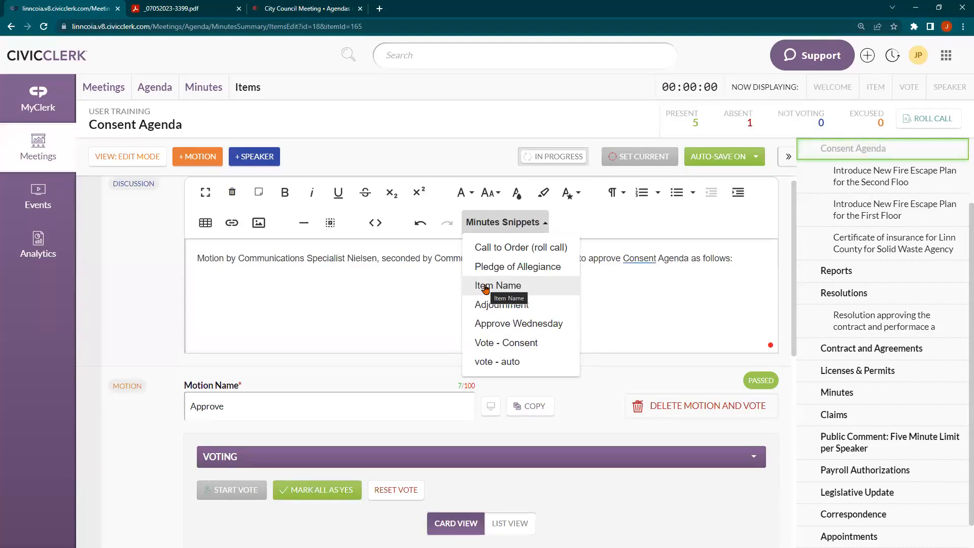
pyautogui.click(367, 298)
pyautogui.scroll(1, 872, 274)
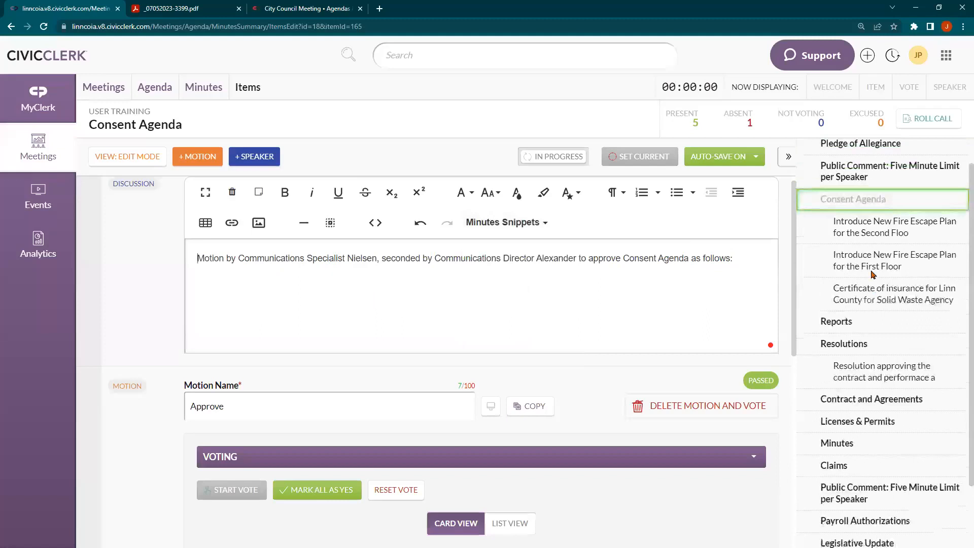
pyautogui.scroll(1, 872, 274)
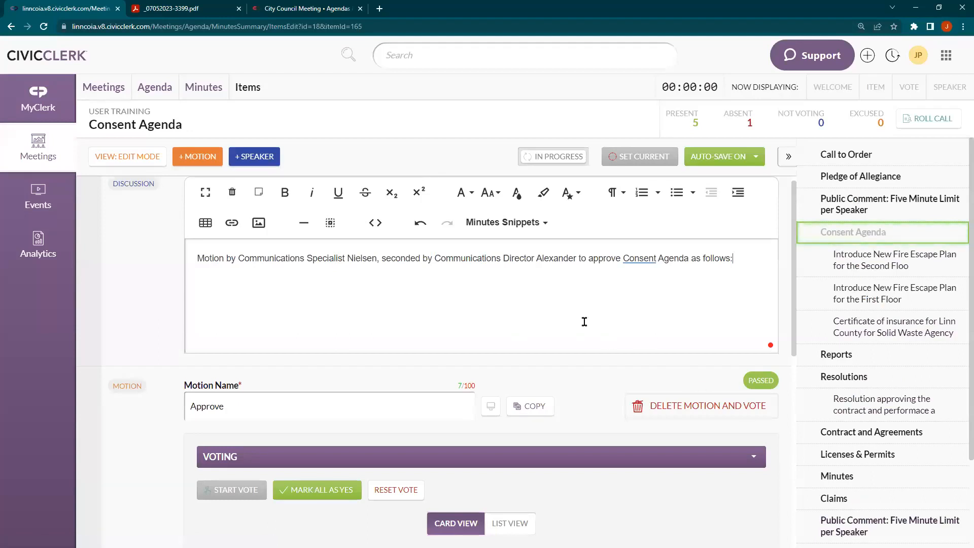
# Add the Item Name snippet to the Second Floor, First Floor and Certificate of insurance items
pyautogui.click(862, 265)
pyautogui.click(503, 234)
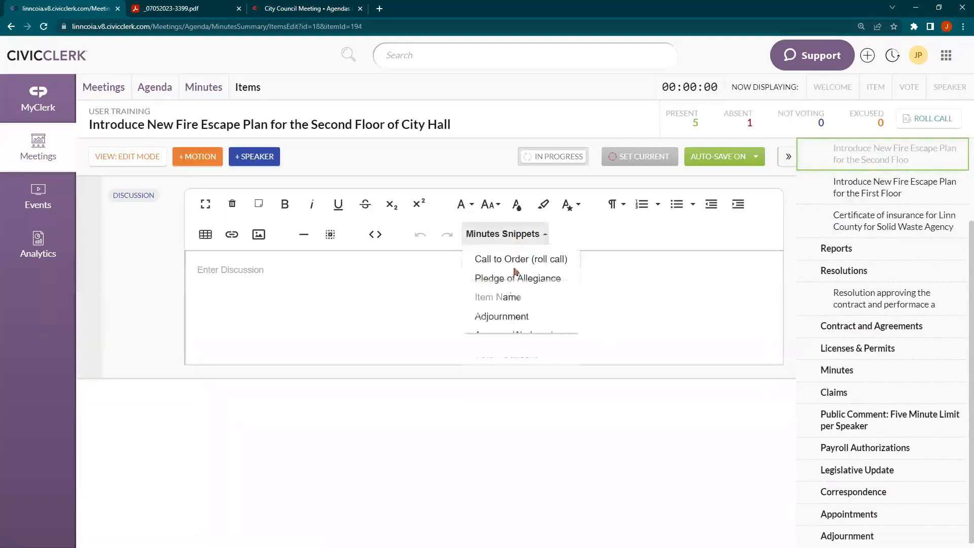
pyautogui.click(510, 297)
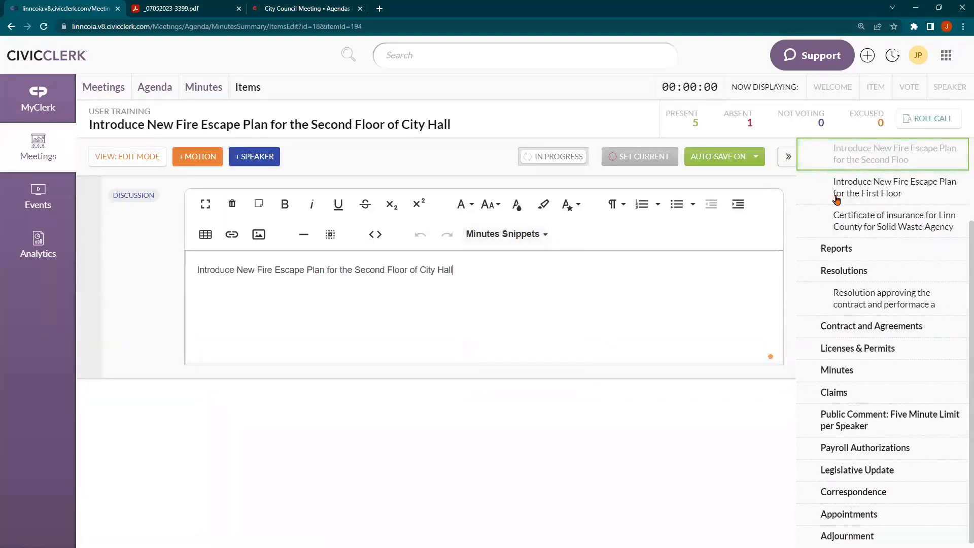
pyautogui.click(513, 238)
pyautogui.click(579, 298)
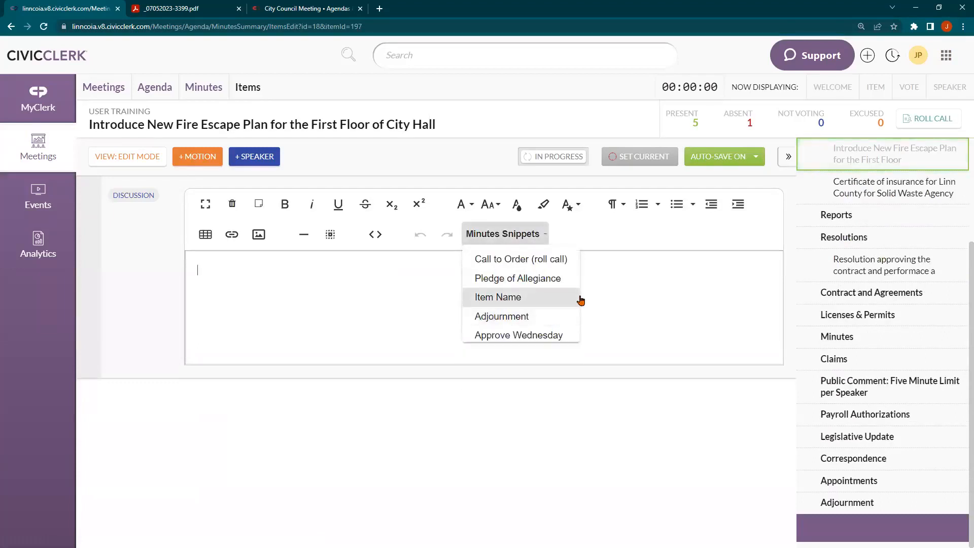
pyautogui.click(867, 194)
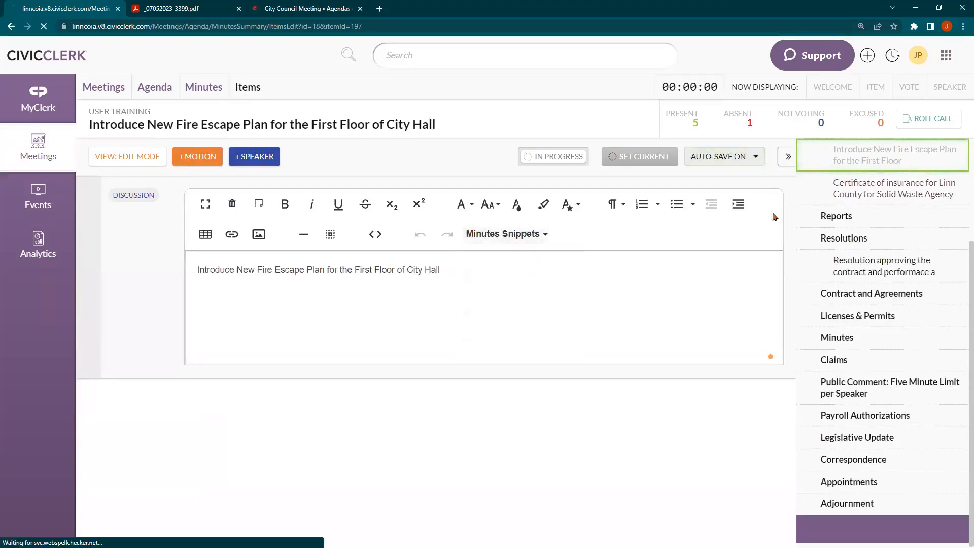
pyautogui.click(509, 239)
pyautogui.click(508, 298)
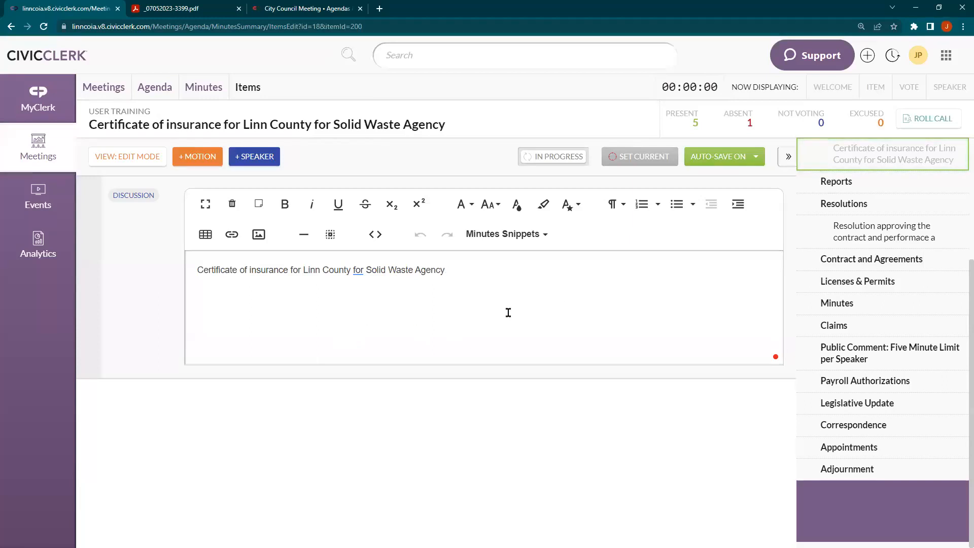
pyautogui.scroll(4, 833, 317)
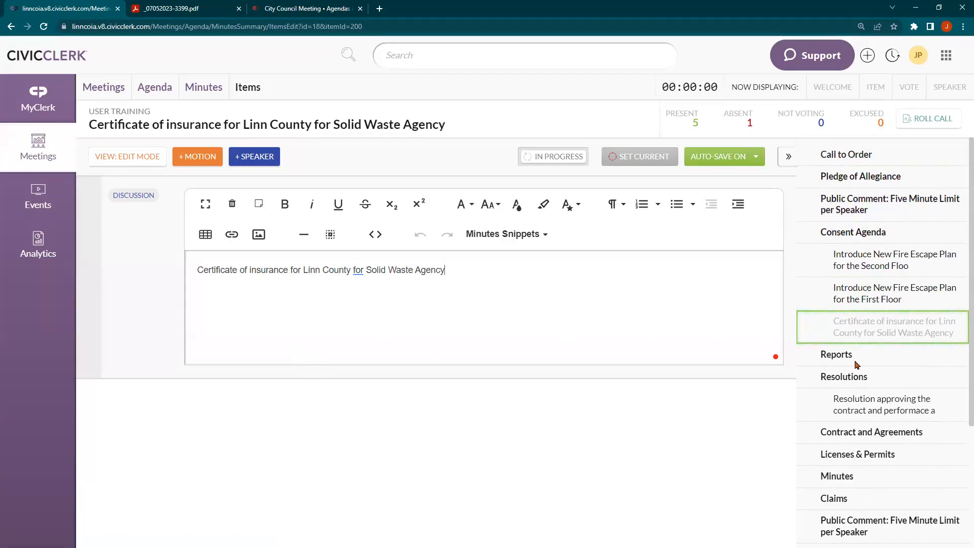
# Go from the Public Comment item back to the User Training Minutes Summary
pyautogui.click(821, 215)
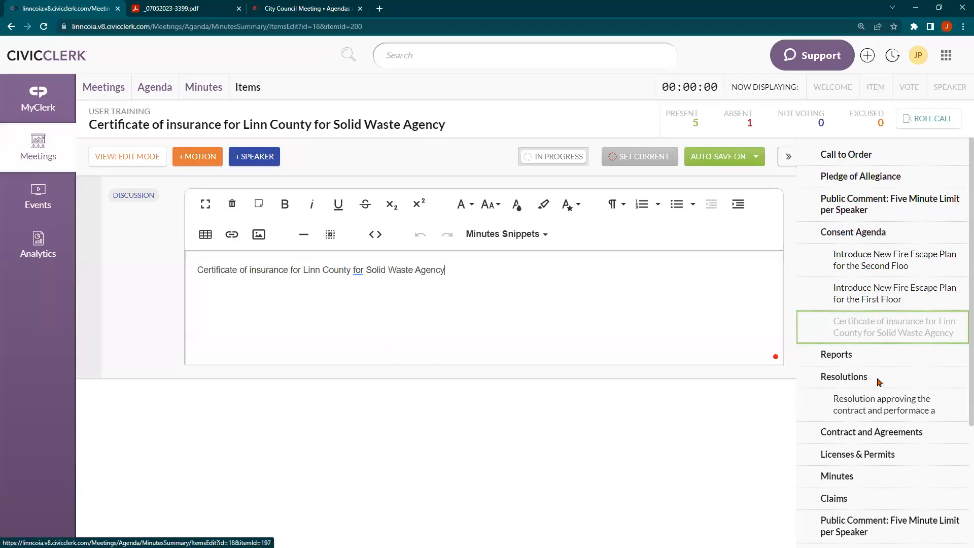
pyautogui.click(192, 88)
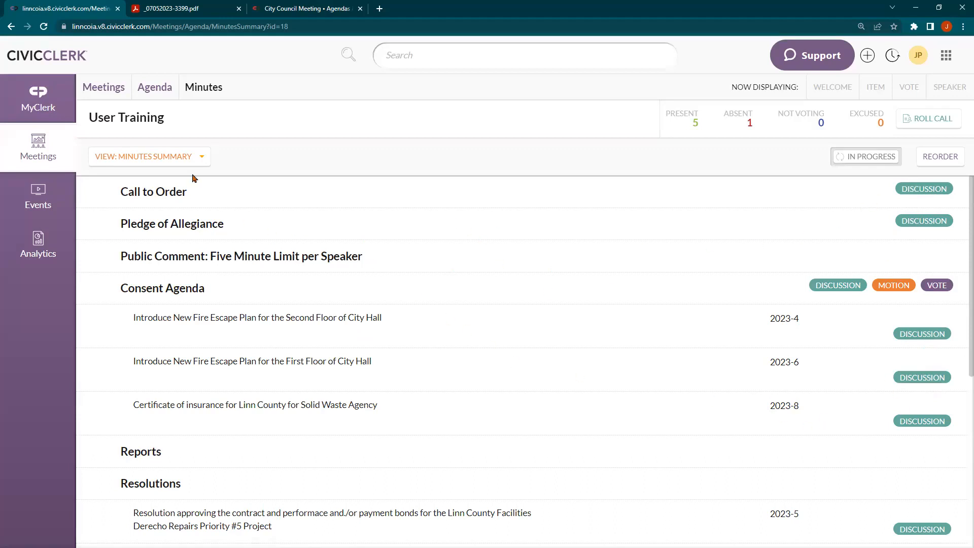
pyautogui.click(160, 166)
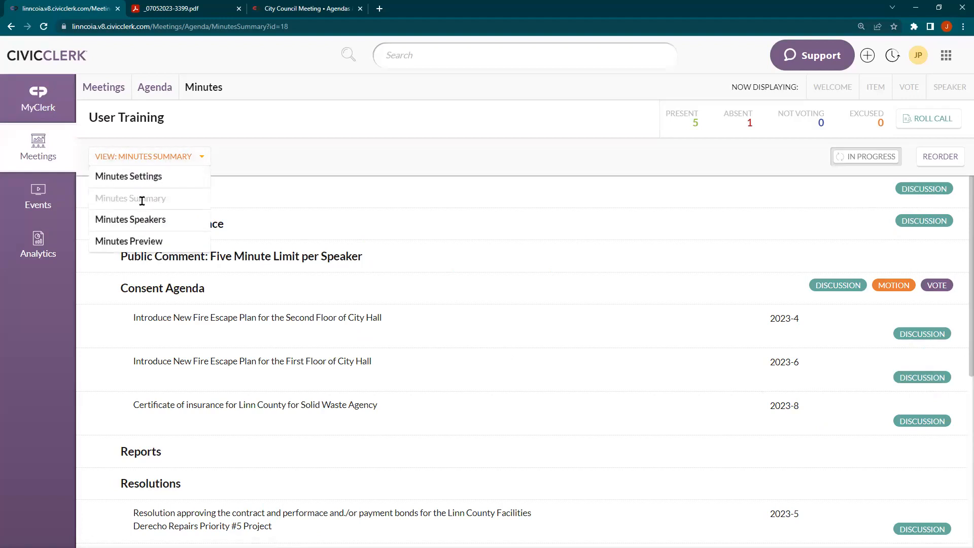
# Switch to Minutes Preview and read the 2-page minutes, highlighting the opening paragraphs
pyautogui.click(152, 243)
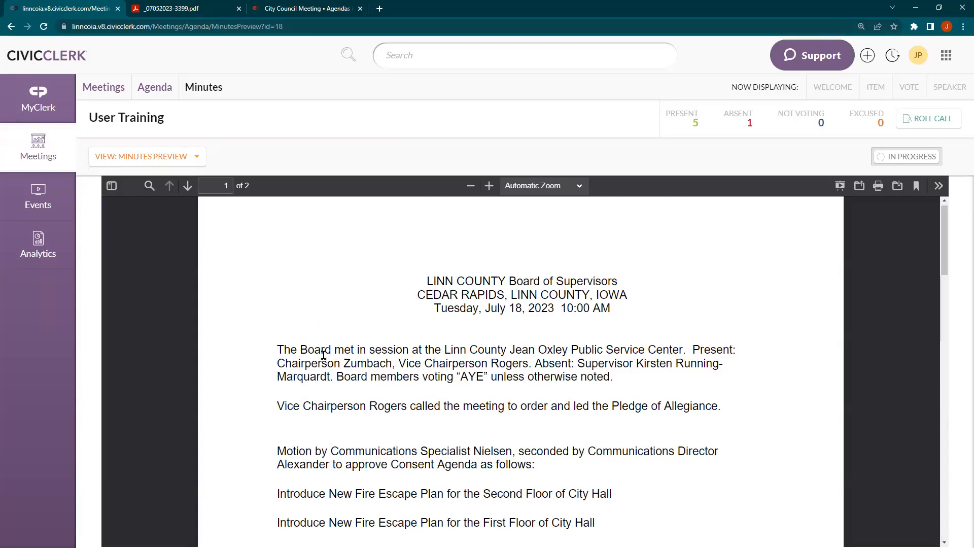
pyautogui.moveTo(277, 350); pyautogui.dragTo(611, 378)
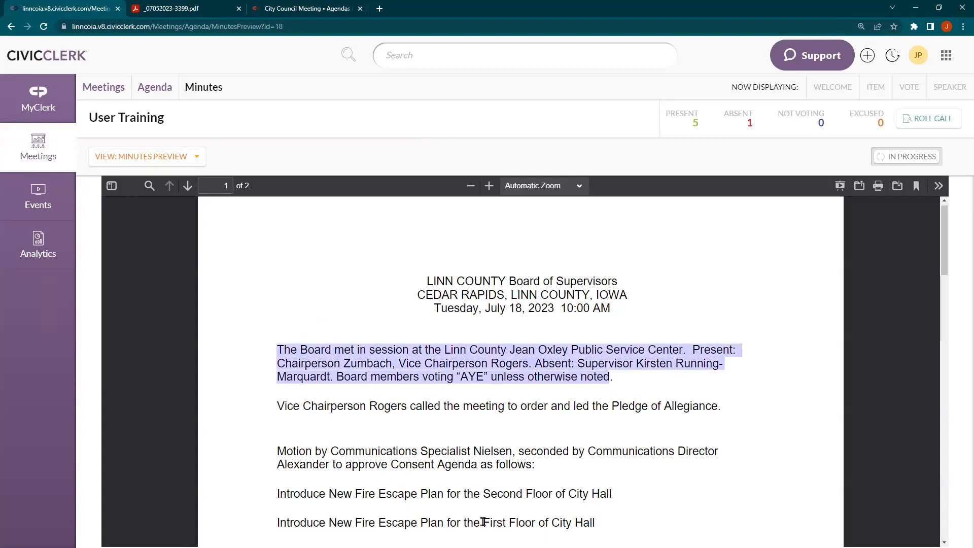
pyautogui.moveTo(276, 406); pyautogui.dragTo(716, 402)
pyautogui.click(292, 431)
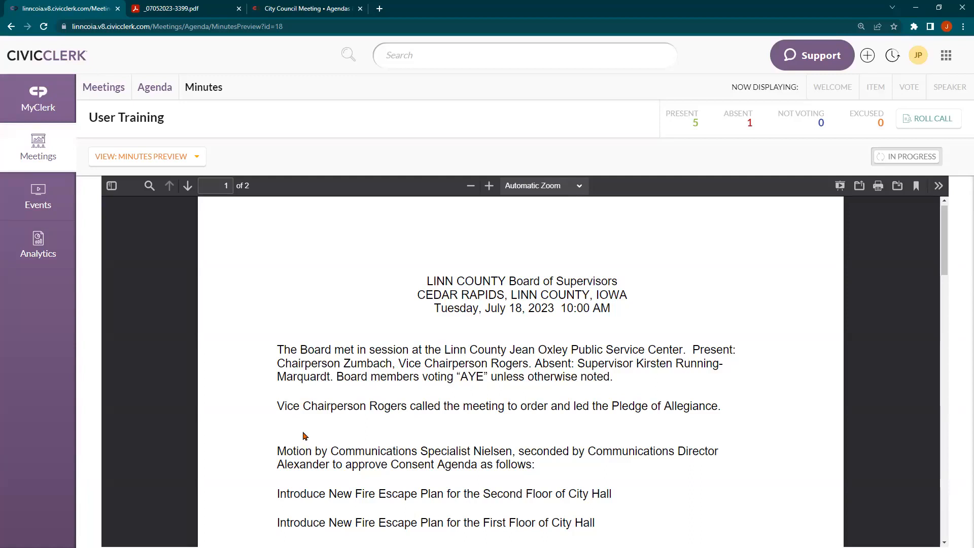
pyautogui.scroll(-1, 303, 435)
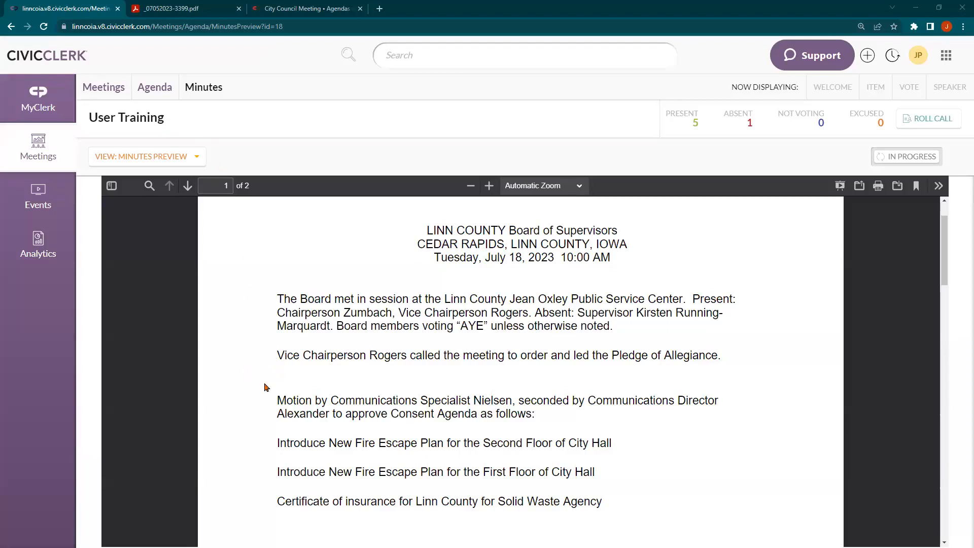
pyautogui.click(188, 169)
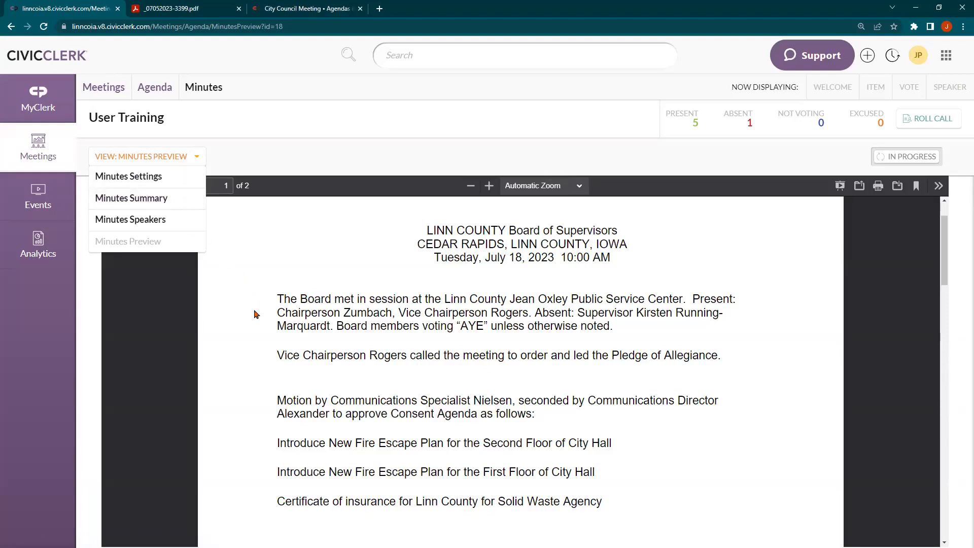
# Return to the Minutes Summary showing consent items 2023-4, 2023-6 and 2023-8
pyautogui.moveTo(279, 371)
pyautogui.mouseDown()
pyautogui.moveTo(303, 389)
pyautogui.moveTo(277, 367)
pyautogui.mouseUp()
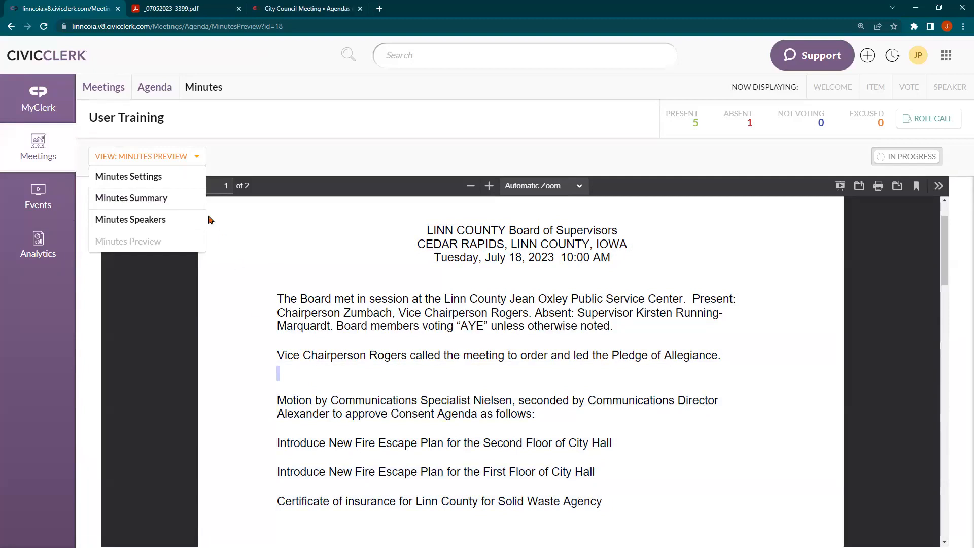
pyautogui.click(155, 202)
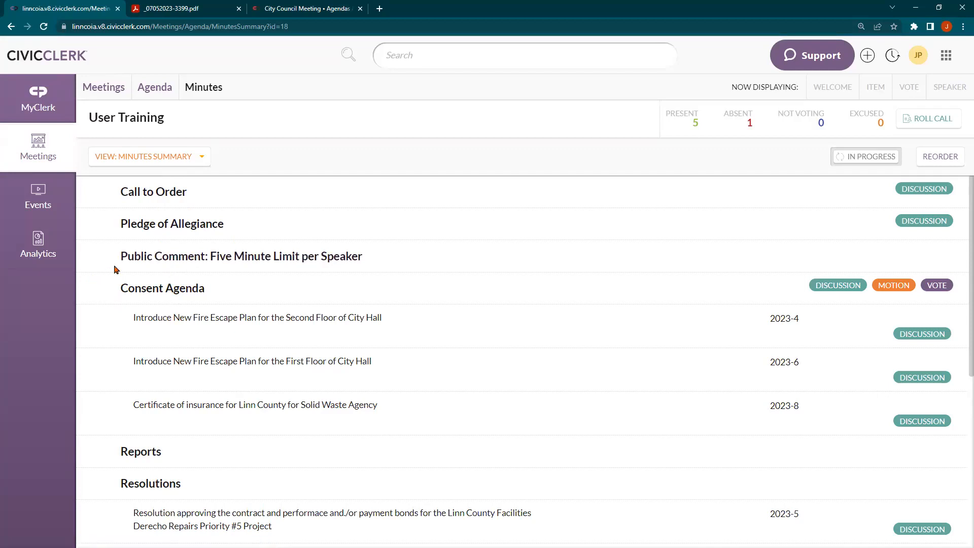
pyautogui.click(145, 155)
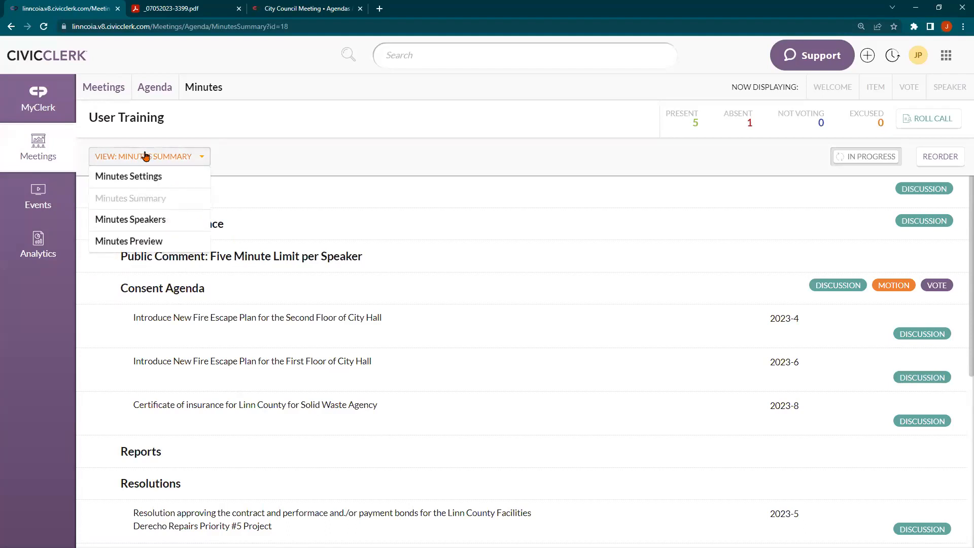
pyautogui.click(145, 156)
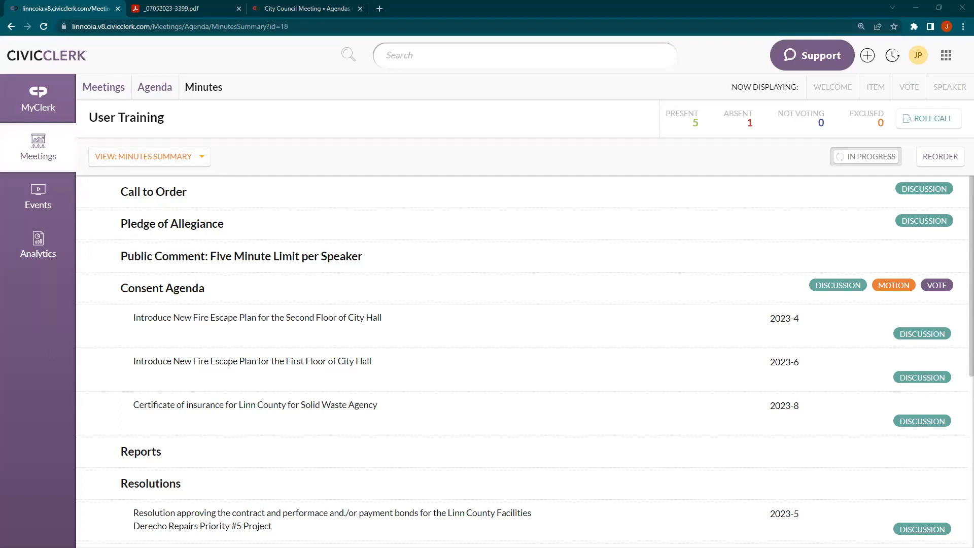
# Set the browser page zoom to 125%
pyautogui.hotkey('ctrl', '-')
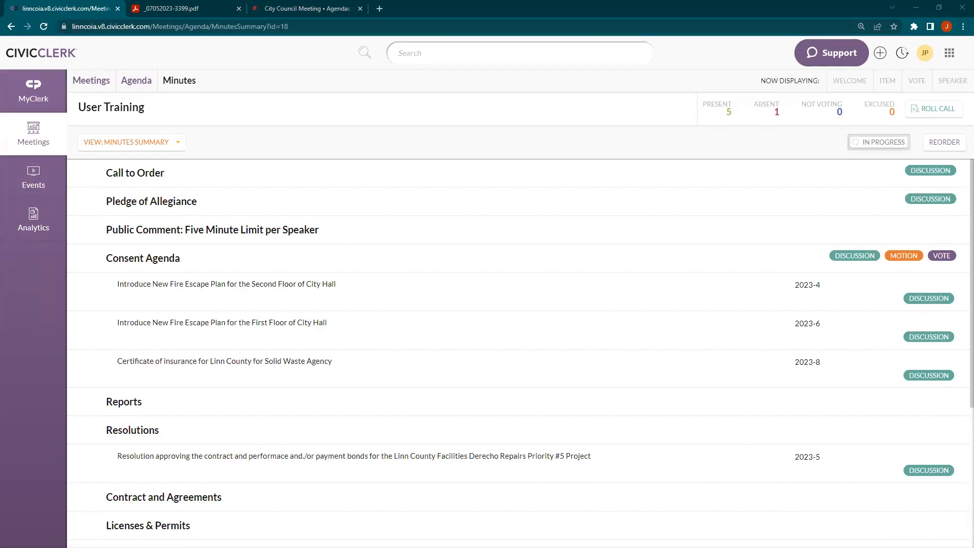
pyautogui.hotkey('ctrl', '-')
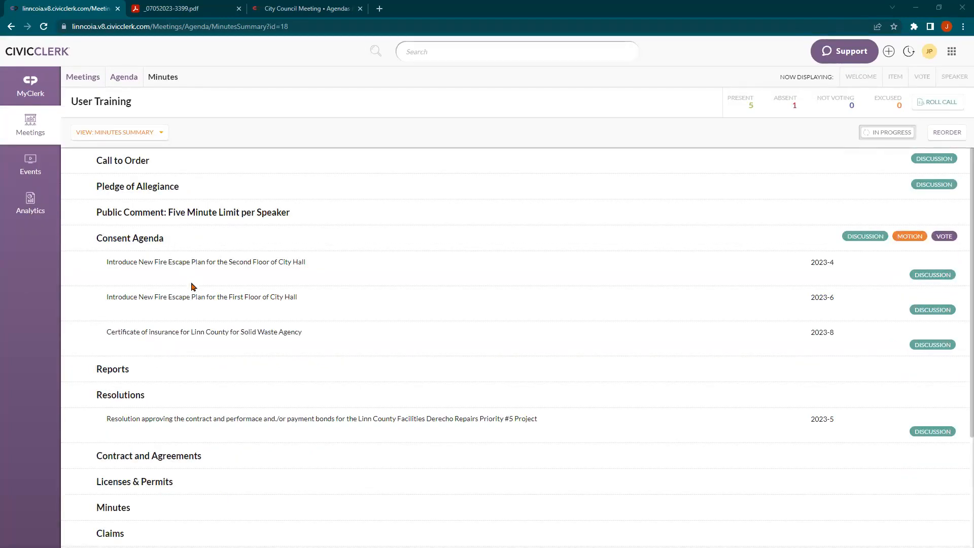
pyautogui.hotkey('ctrl', '+')
pyautogui.hotkey('ctrl', '+')
pyautogui.click(185, 157)
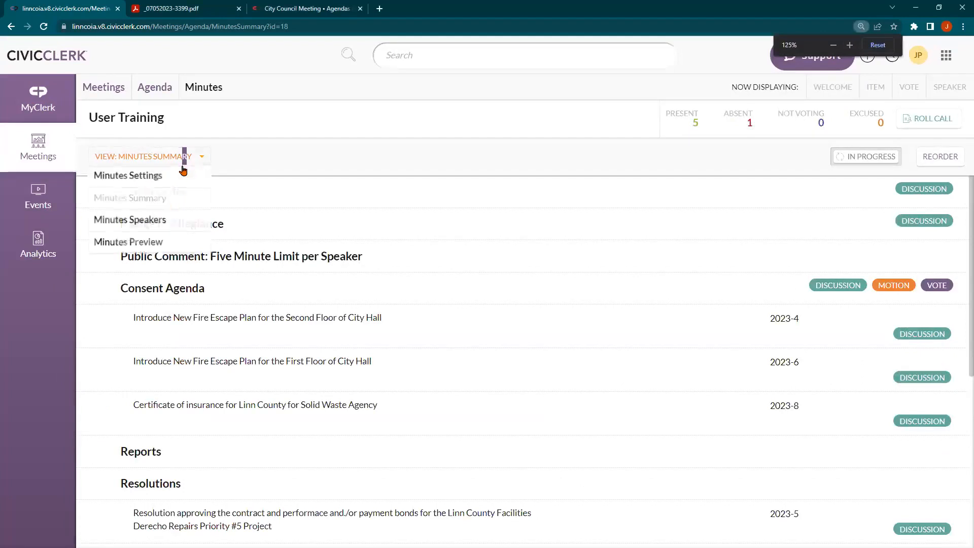
# Open Minutes Preview and highlight the duplicated Second Floor fire escape consent lines
pyautogui.click(146, 245)
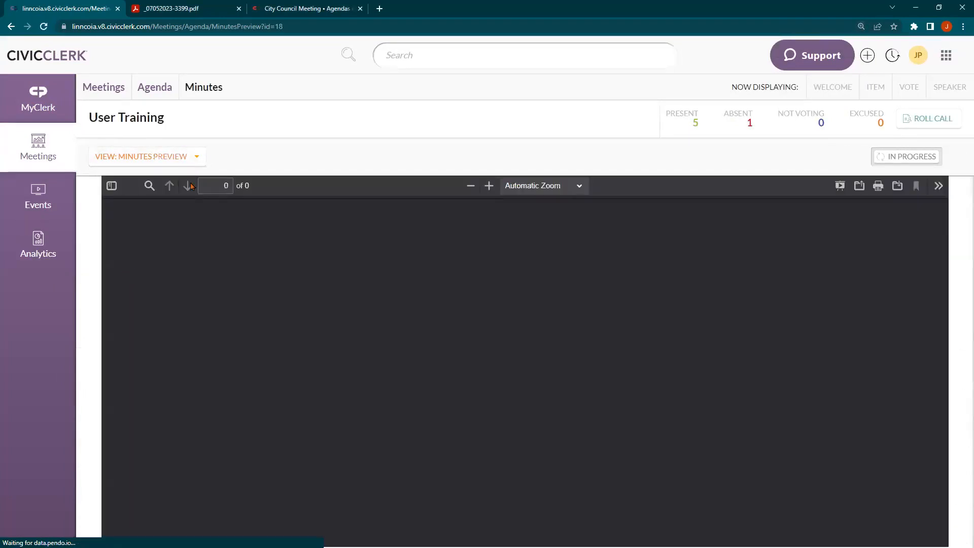
pyautogui.scroll(-3, 269, 315)
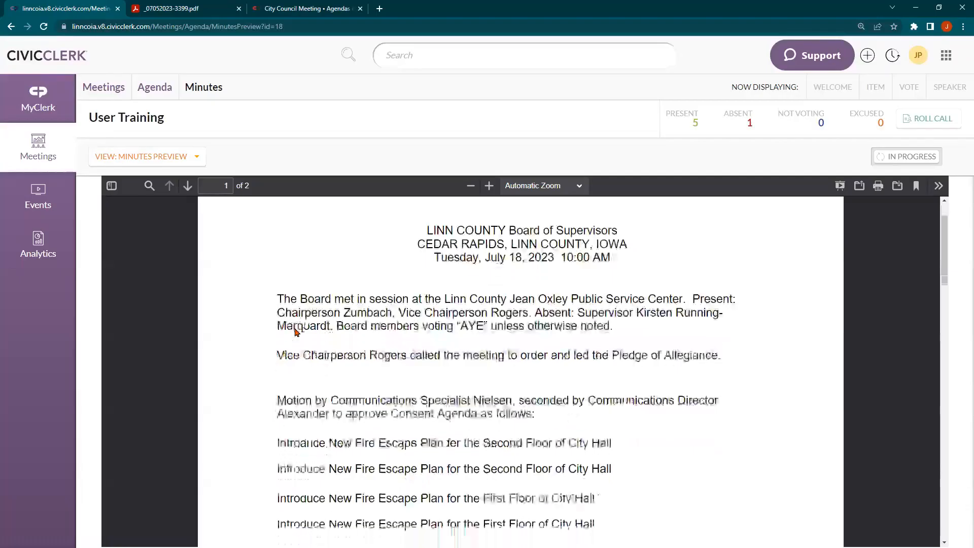
pyautogui.moveTo(276, 341); pyautogui.dragTo(627, 364)
pyautogui.click(330, 345)
pyautogui.moveTo(278, 341); pyautogui.dragTo(612, 342)
pyautogui.click(279, 364)
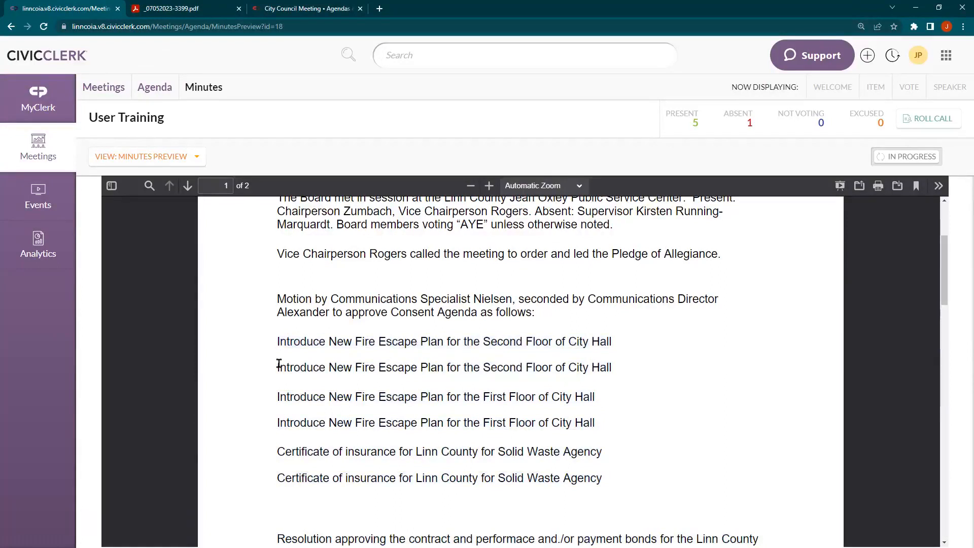
pyautogui.moveTo(278, 365); pyautogui.dragTo(612, 368)
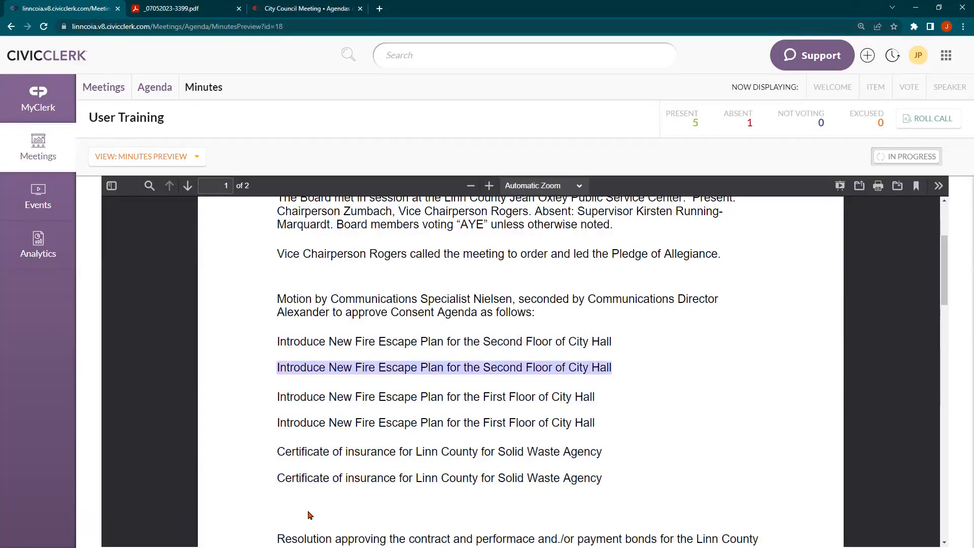
# Shrink and re-enlarge the preview zoom, scrolling back to the top of the minutes
pyautogui.scroll(1, 292, 486)
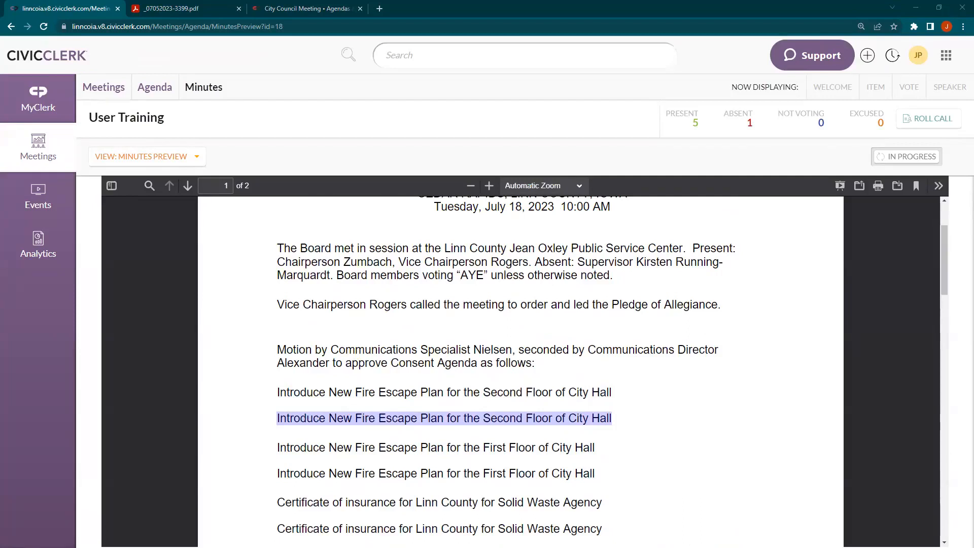
pyautogui.hotkey('ctrl', '-')
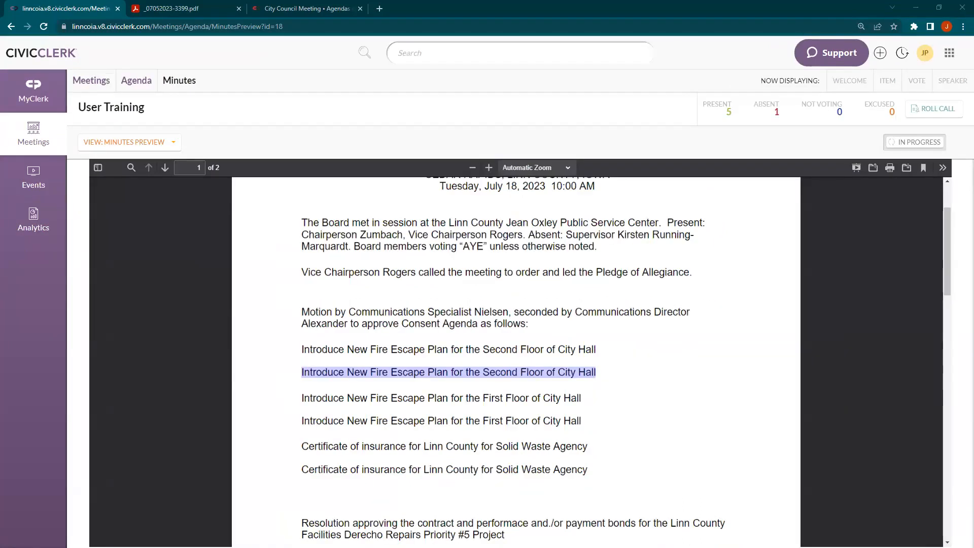
pyautogui.scroll(4, 267, 323)
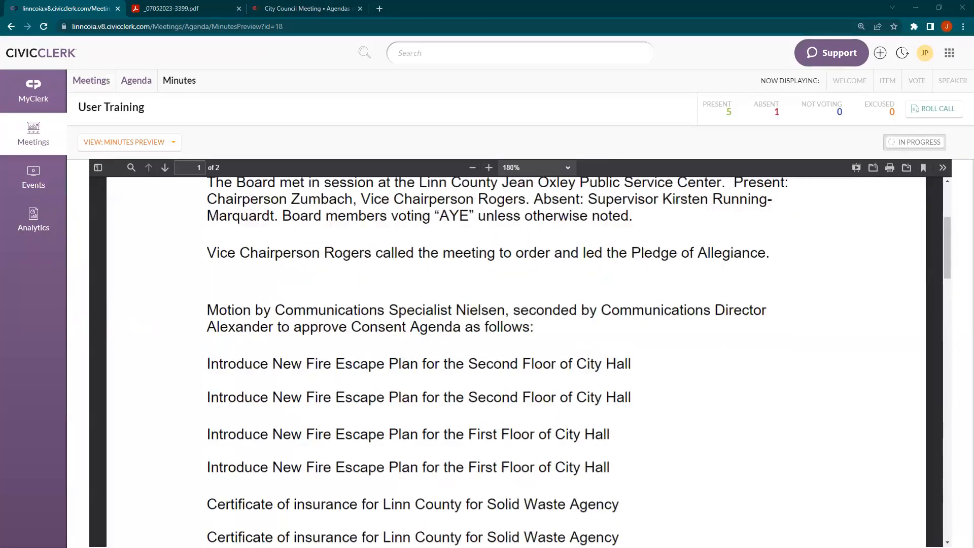
pyautogui.hotkey('ctrl', '+')
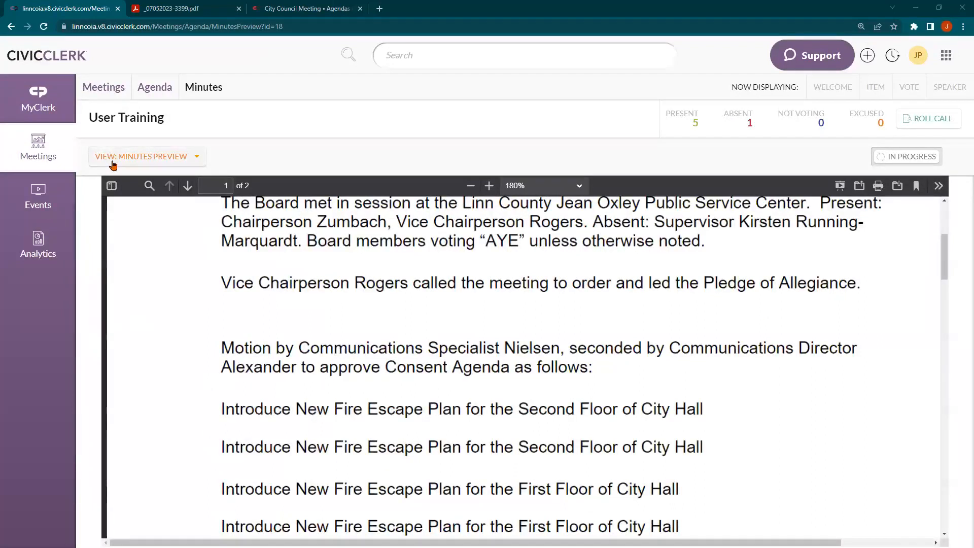
pyautogui.scroll(3, 390, 259)
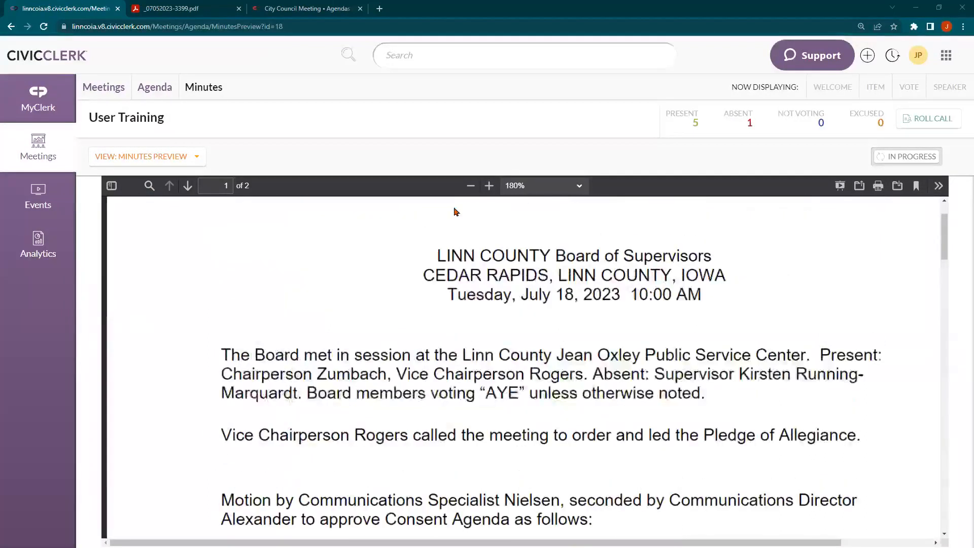
pyautogui.click(474, 186)
pyautogui.click(474, 186)
pyautogui.click(474, 186)
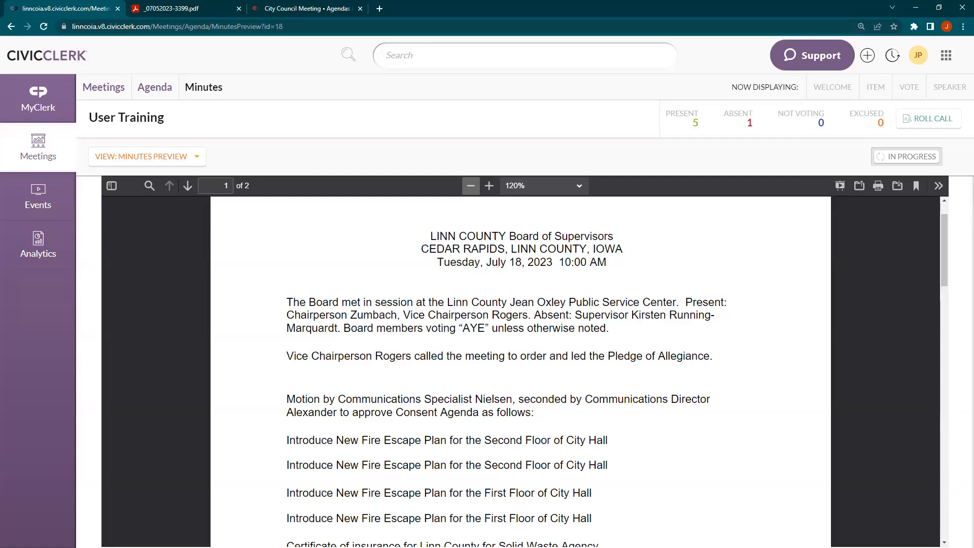
pyautogui.scroll(-4, 356, 335)
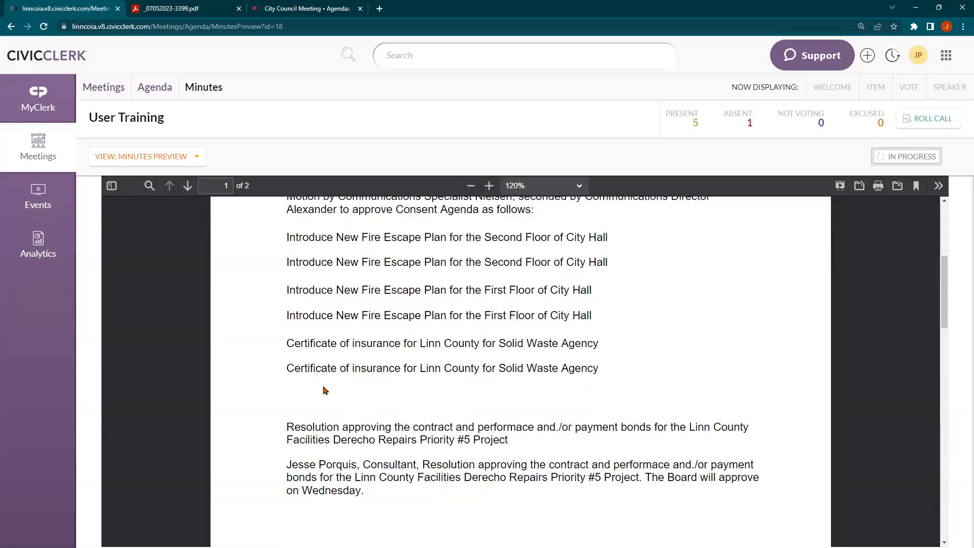
pyautogui.scroll(-5, 325, 390)
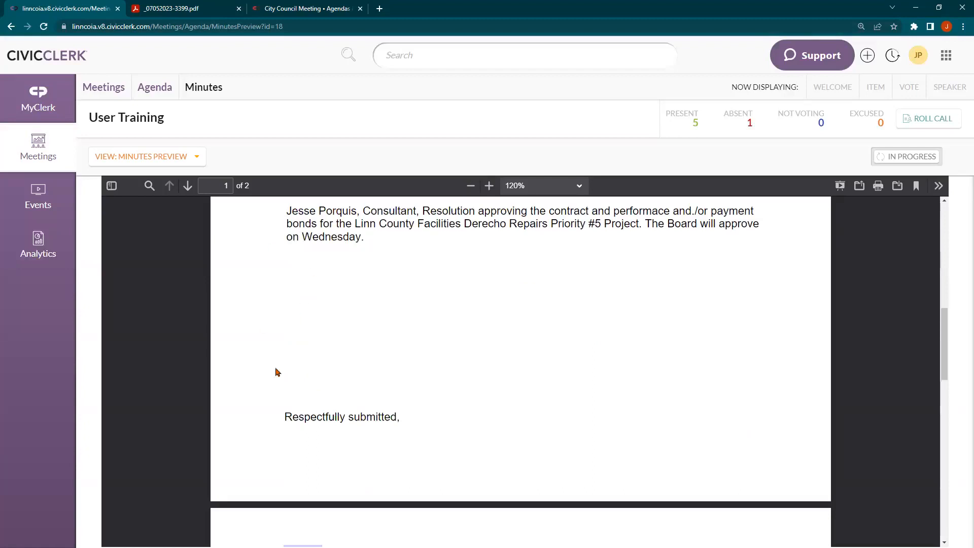
pyautogui.scroll(-3, 304, 289)
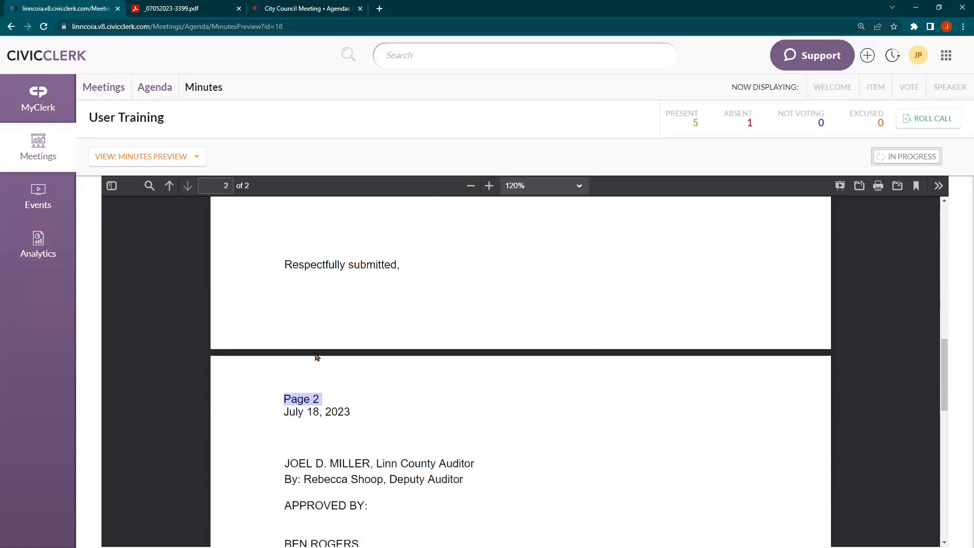
pyautogui.click(369, 380)
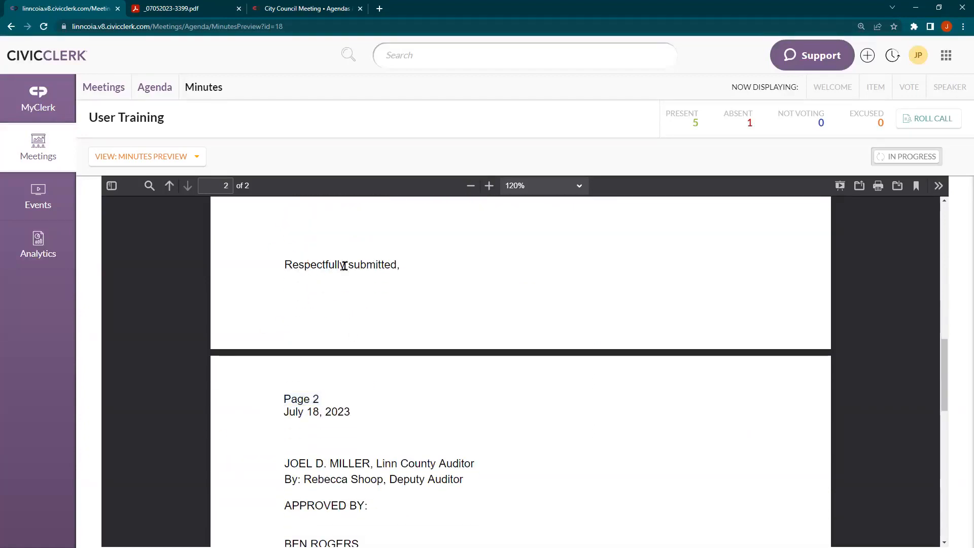
pyautogui.scroll(-1, 354, 304)
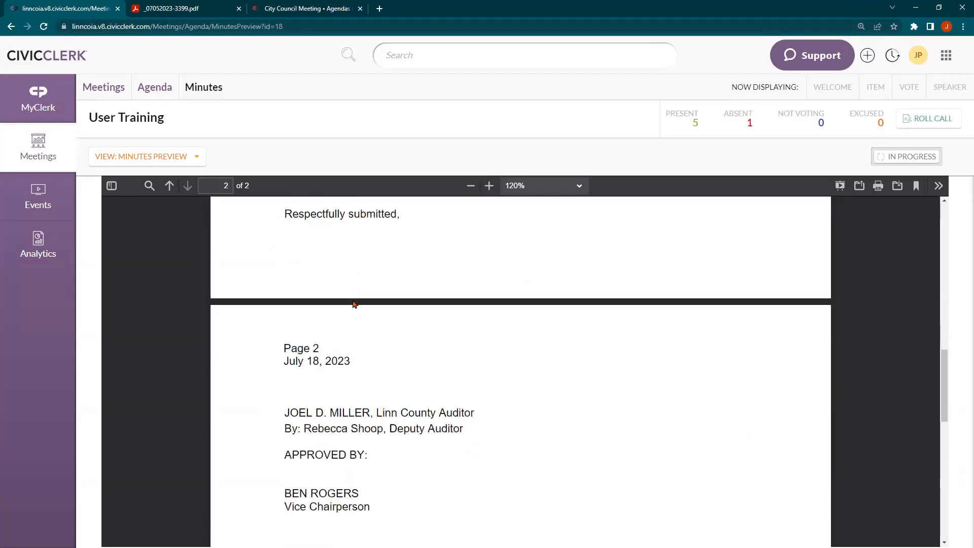
pyautogui.scroll(-1, 354, 304)
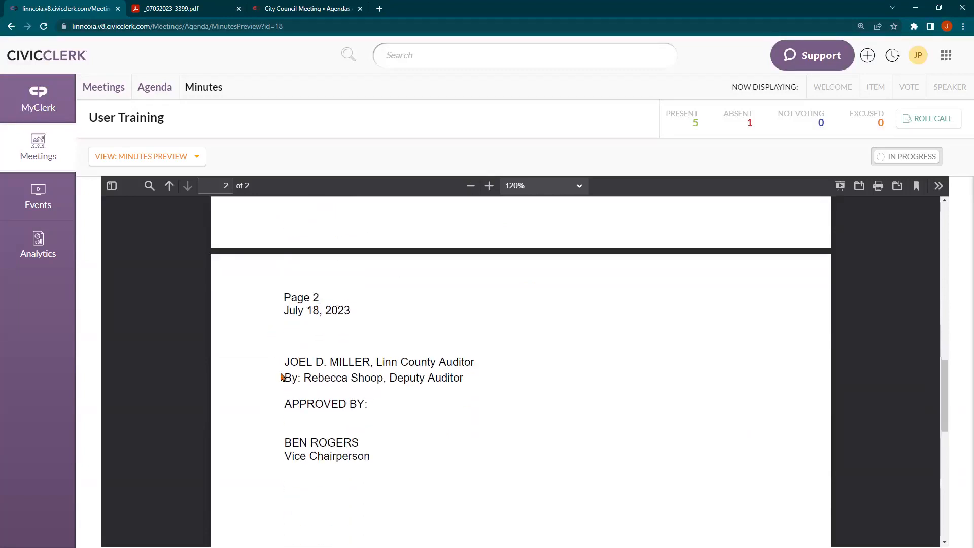
pyautogui.scroll(-1, 346, 442)
pyautogui.scroll(4, 346, 433)
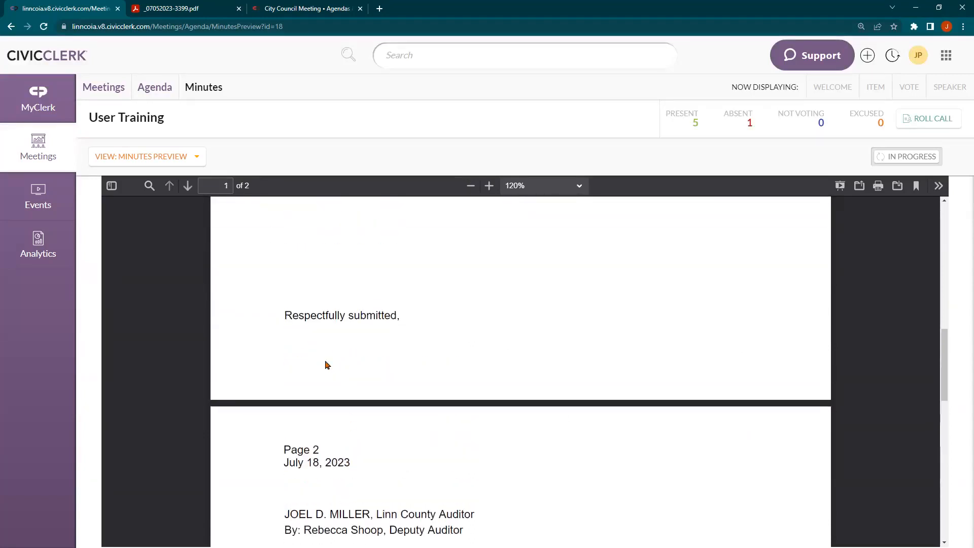
pyautogui.scroll(-3, 306, 370)
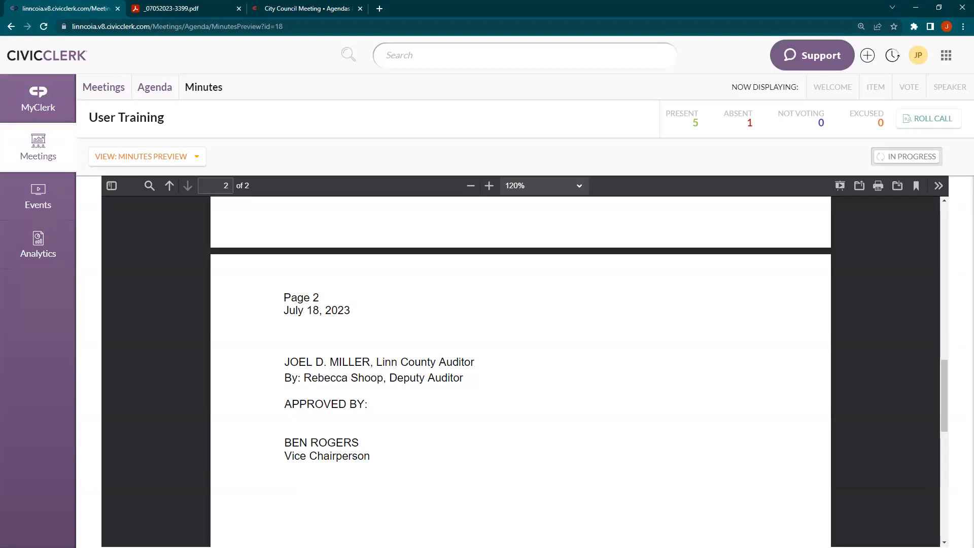
pyautogui.scroll(10, 239, 302)
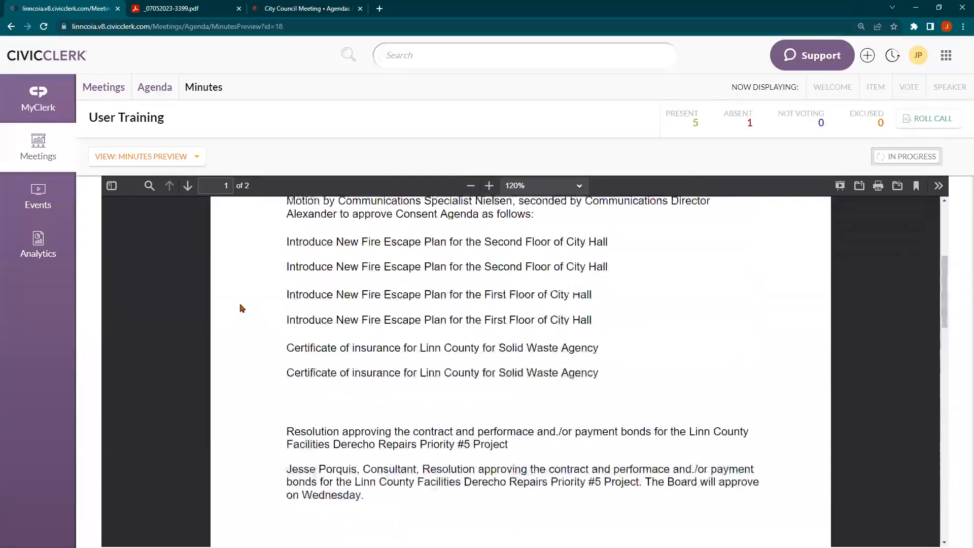
pyautogui.scroll(1, 242, 308)
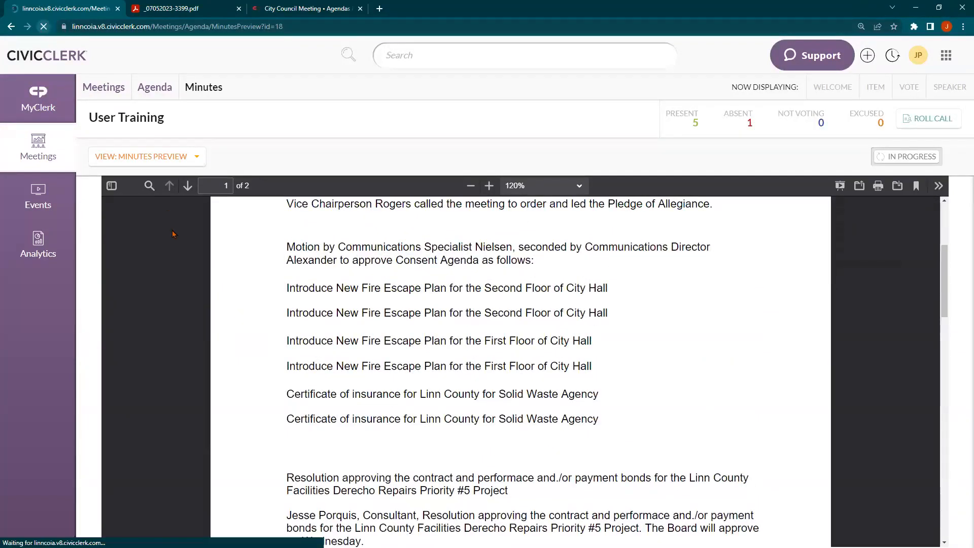
# Return to the User Training agenda and scroll past resolution 2023-5 to the empty sections
pyautogui.scroll(-3, 278, 363)
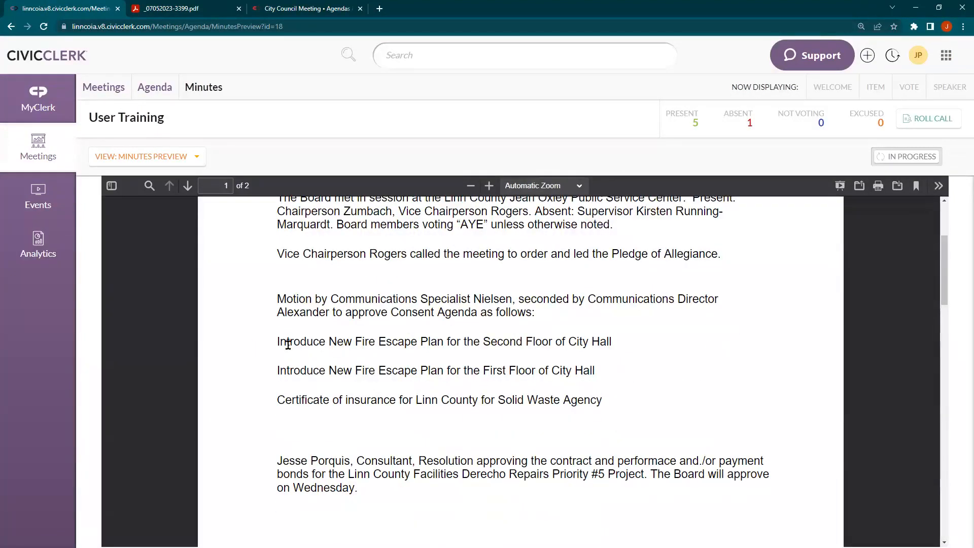
pyautogui.click(151, 99)
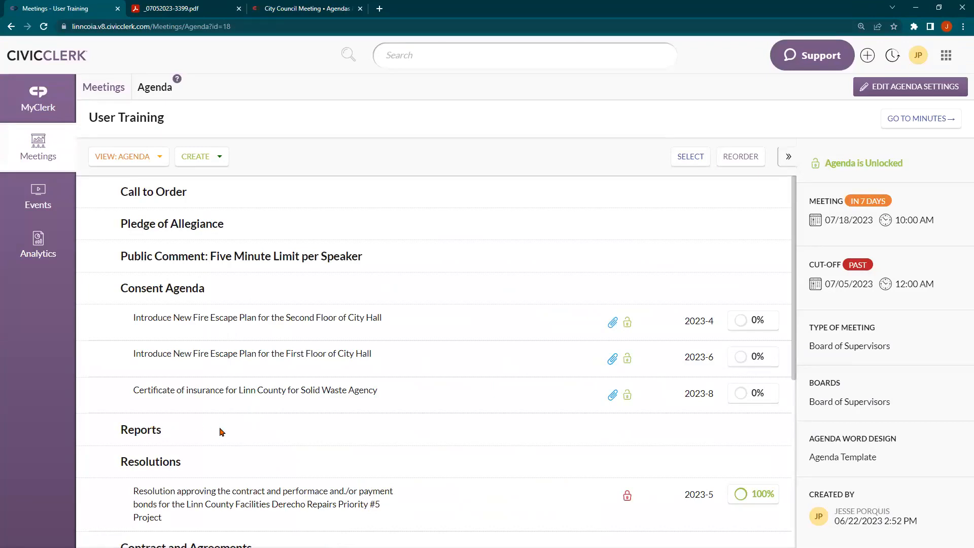
pyautogui.scroll(-5, 222, 432)
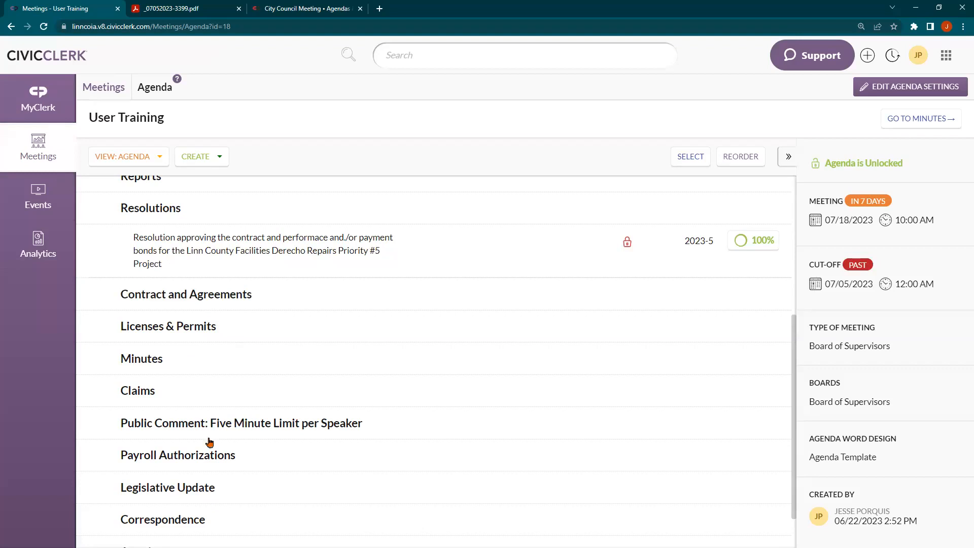
# Open the Minutes Preview in a new browser tab, review it, then return to the agenda tab
pyautogui.click(930, 125)
pyautogui.click(198, 156)
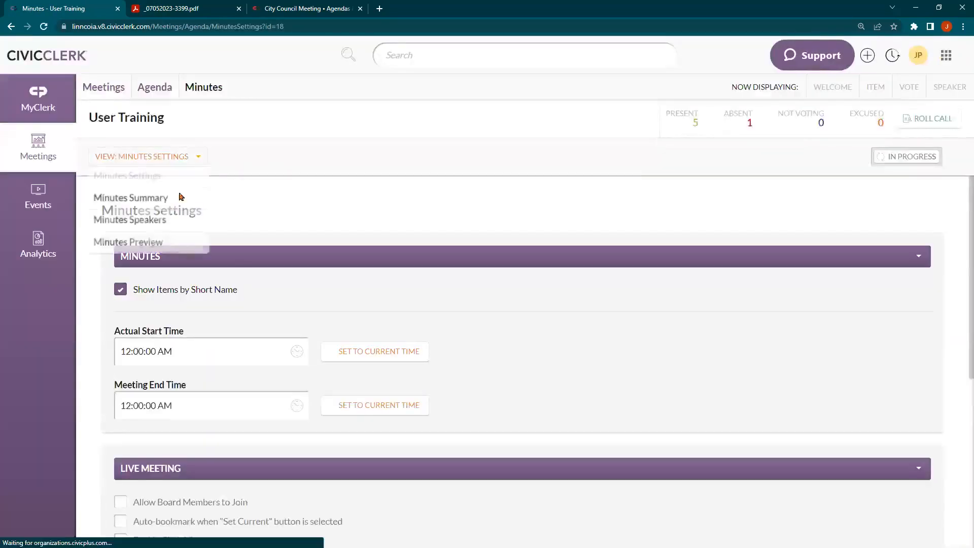
pyautogui.middleClick(149, 242)
pyautogui.click(184, 6)
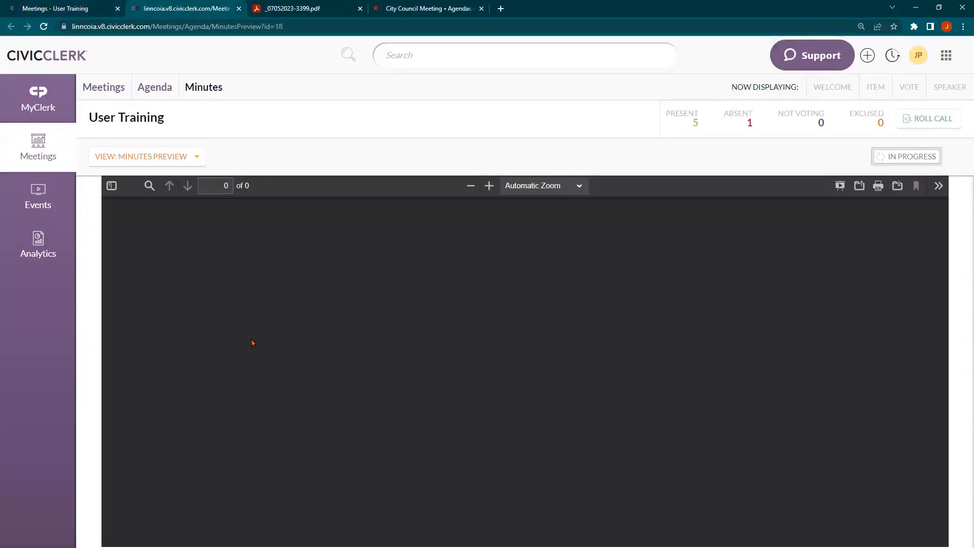
pyautogui.scroll(-7, 261, 337)
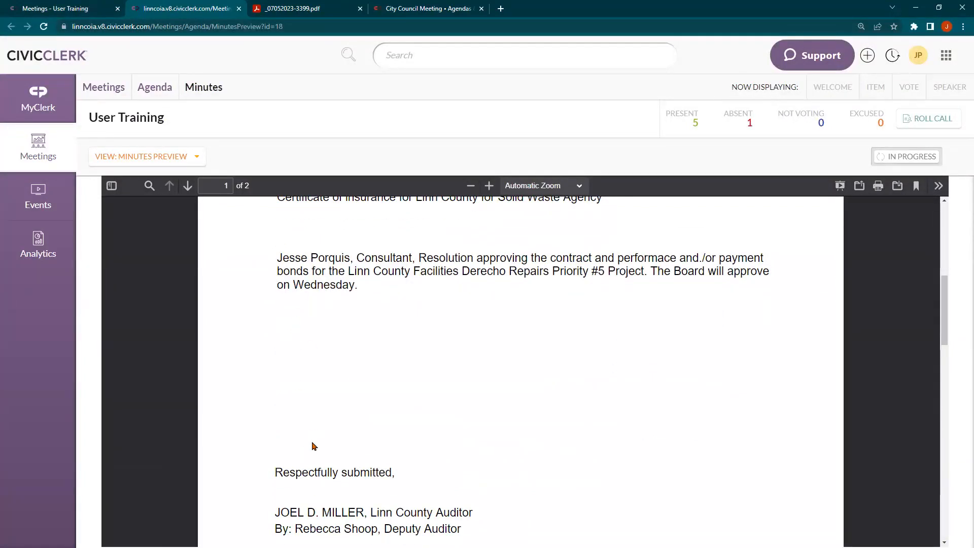
pyautogui.click(75, 7)
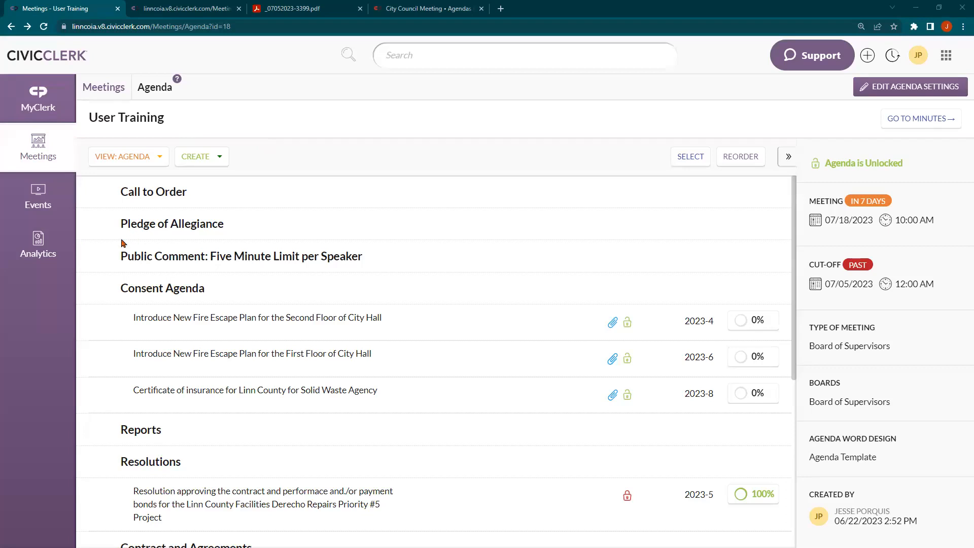
# Find the Public Comment section after Pledge of Allegiance and delete it via Edit Section
pyautogui.scroll(-1, 81, 265)
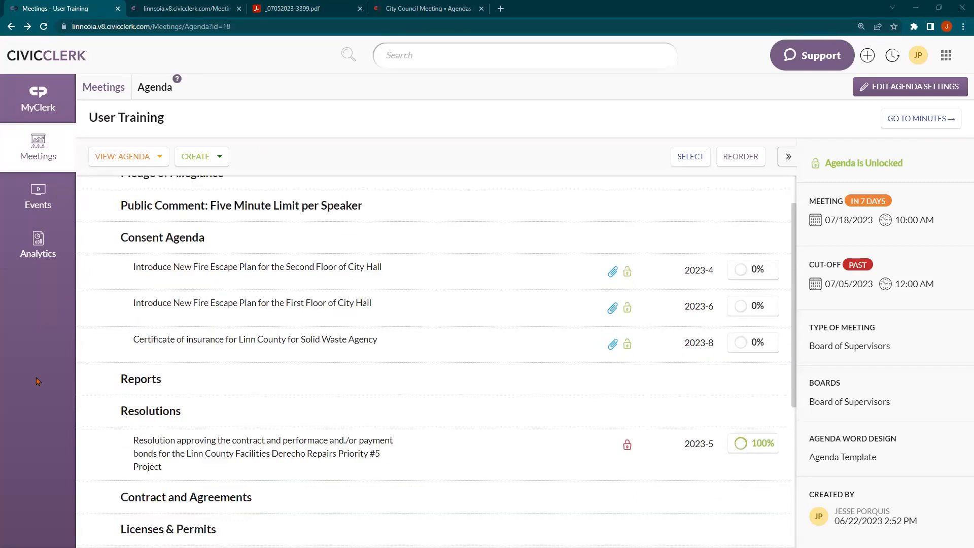
pyautogui.scroll(-5, 109, 393)
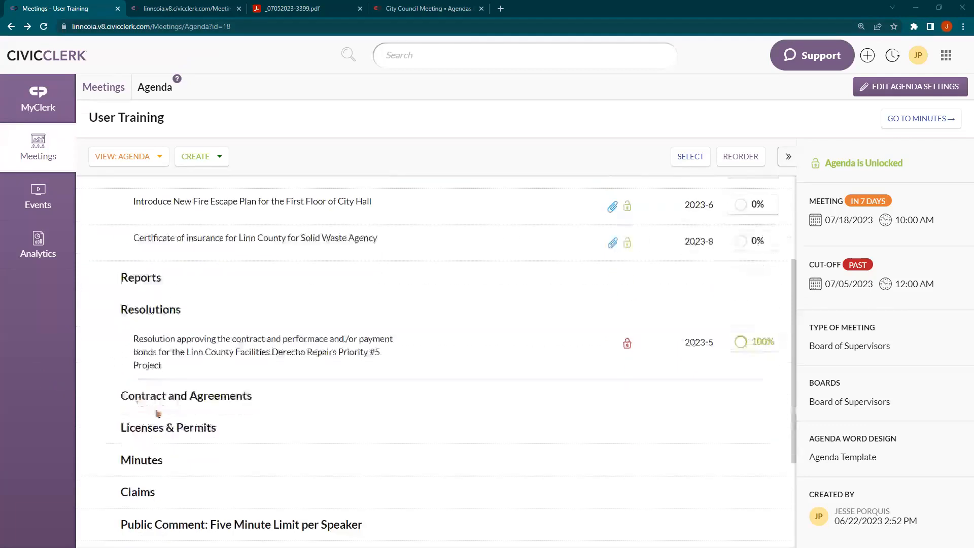
pyautogui.scroll(1, 172, 333)
pyautogui.scroll(-1, 174, 333)
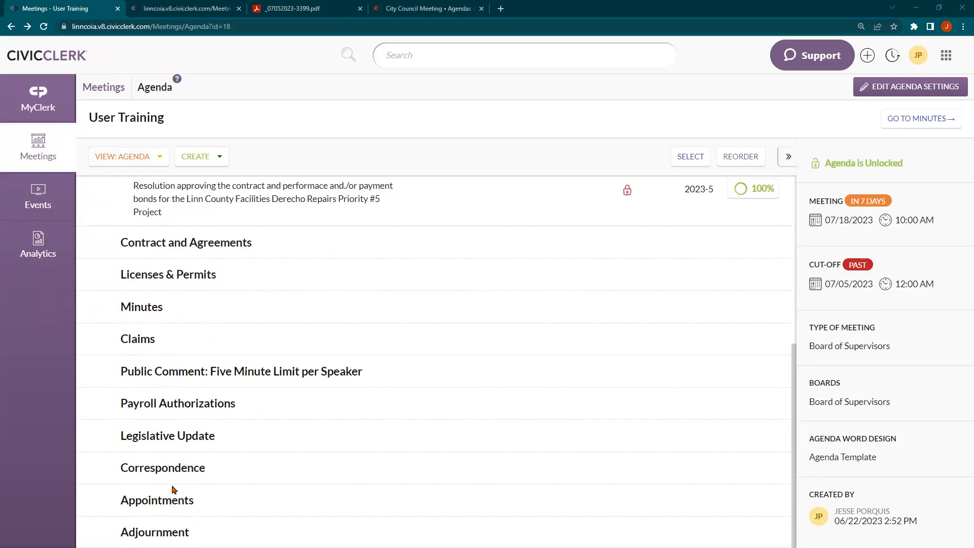
pyautogui.scroll(2, 186, 322)
pyautogui.scroll(4, 186, 322)
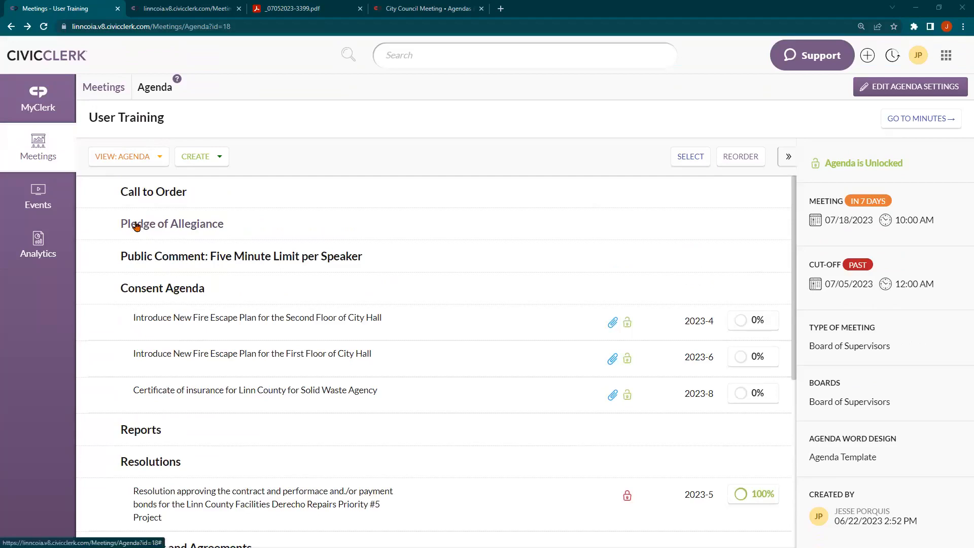
pyautogui.click(159, 258)
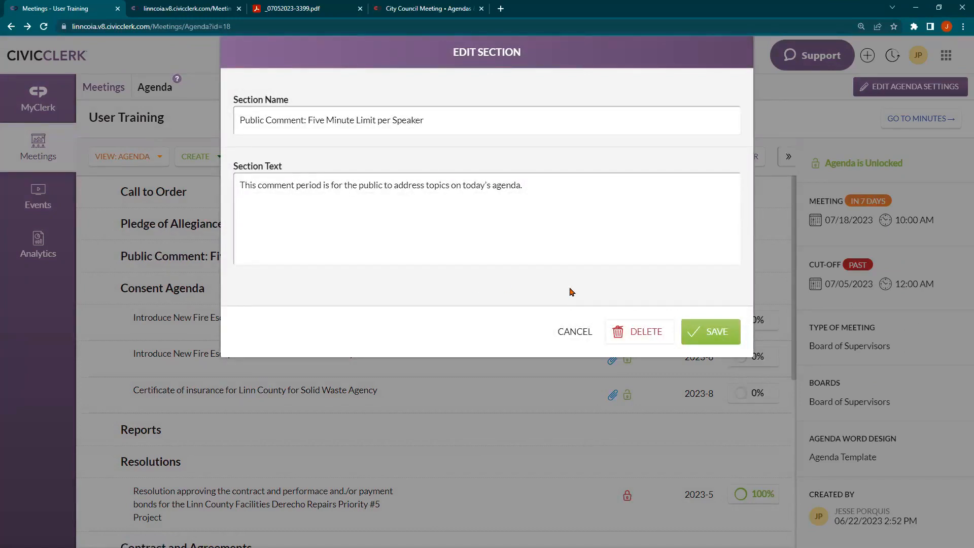
pyautogui.click(649, 341)
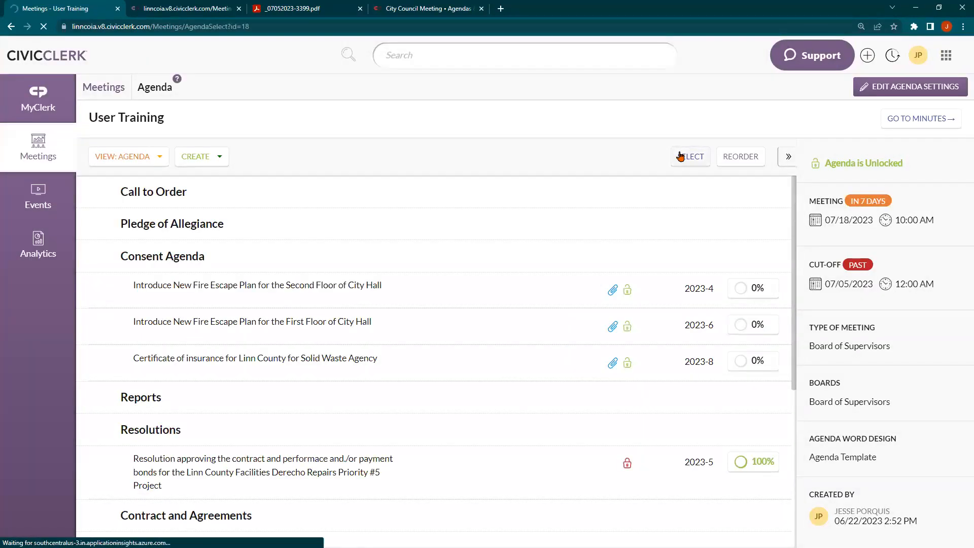
# Multi-select and delete Payroll Authorizations, Legislative Update, Correspondence and Appointments, then go back to the agenda
pyautogui.click(680, 156)
pyautogui.scroll(-5, 142, 360)
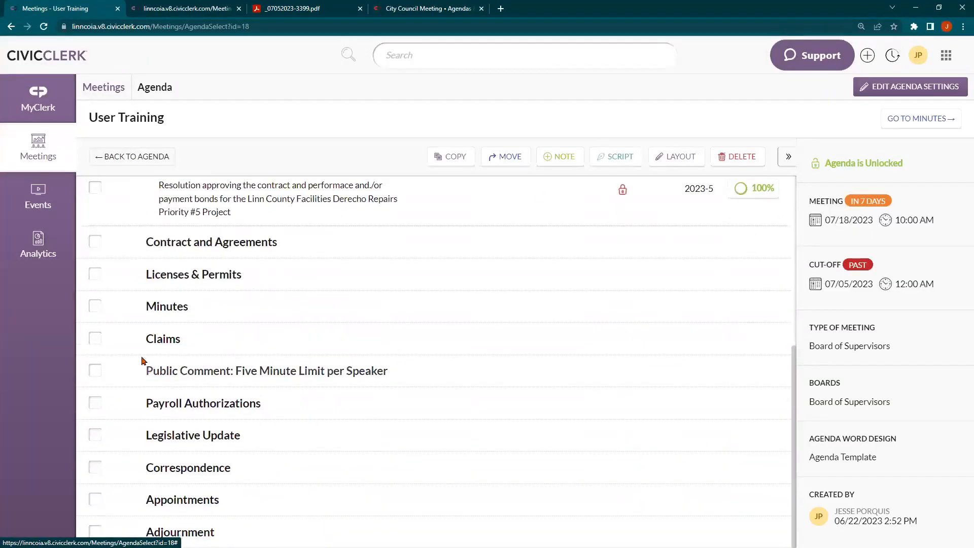
pyautogui.click(101, 404)
pyautogui.click(100, 436)
pyautogui.click(100, 468)
pyautogui.click(101, 500)
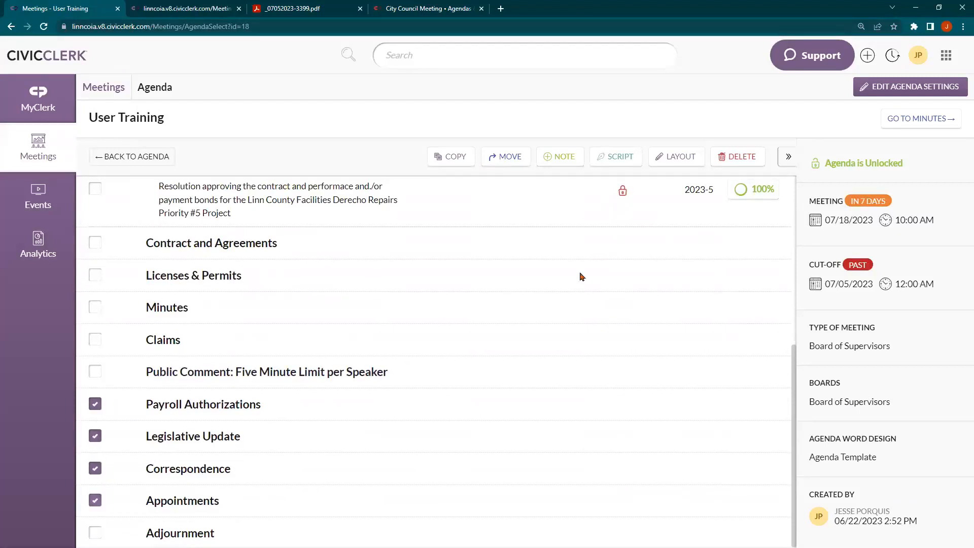
pyautogui.click(740, 157)
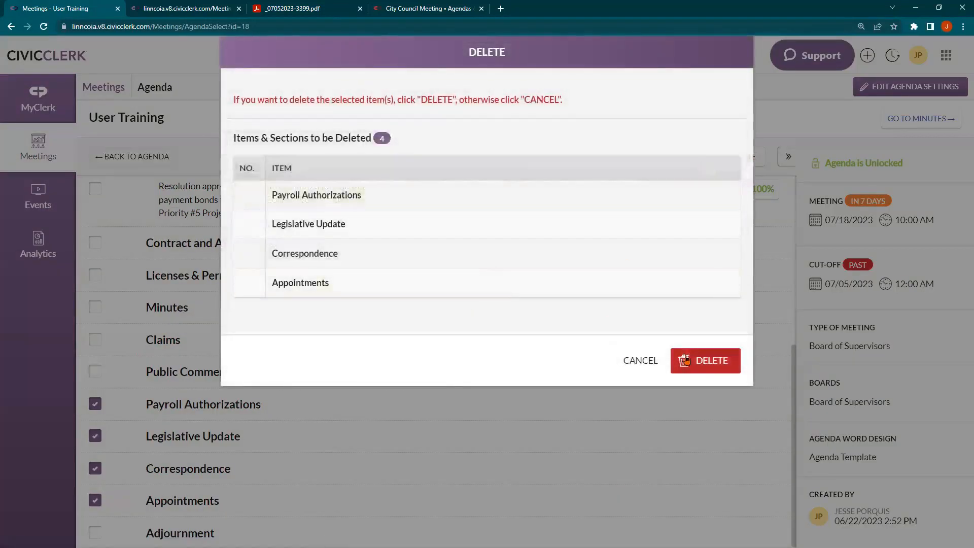
pyautogui.click(689, 360)
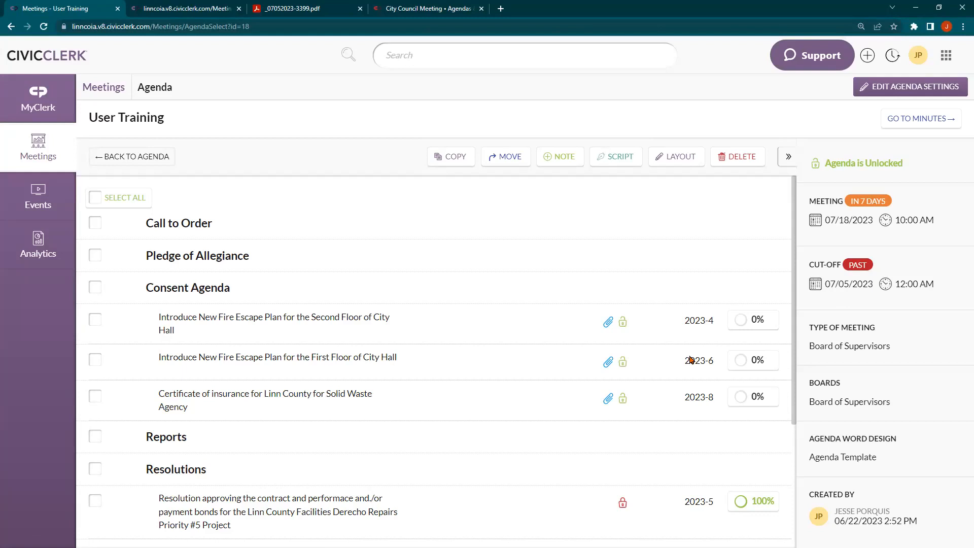
pyautogui.click(149, 168)
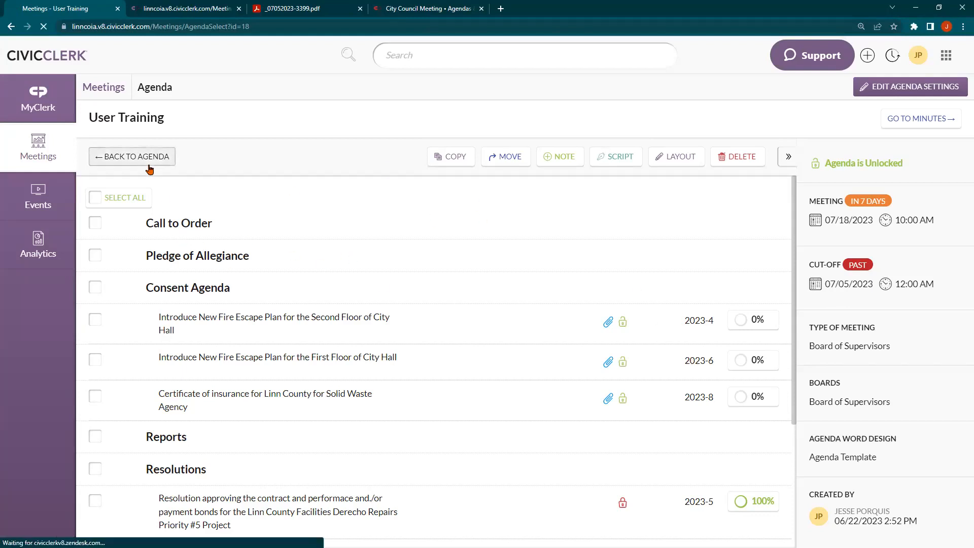
# Review the Minutes Summary, then bring the portal's July 18, 2023 City Council Meeting tab into this window
pyautogui.click(909, 123)
pyautogui.click(161, 155)
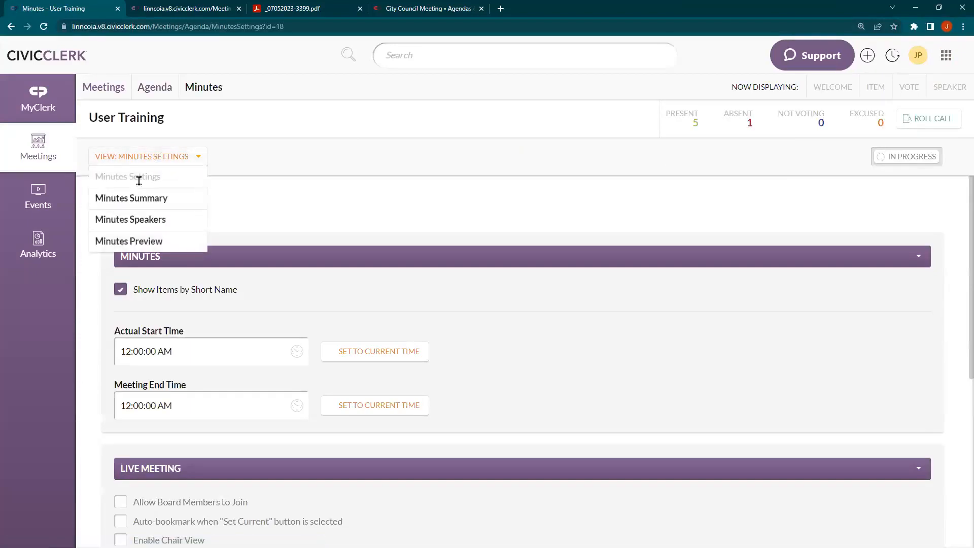
pyautogui.click(125, 198)
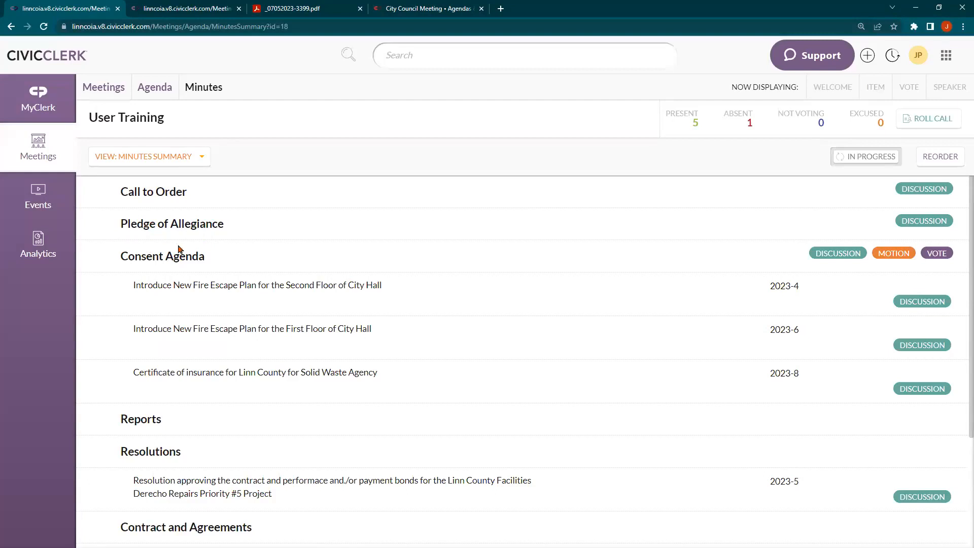
pyautogui.scroll(-3, 143, 256)
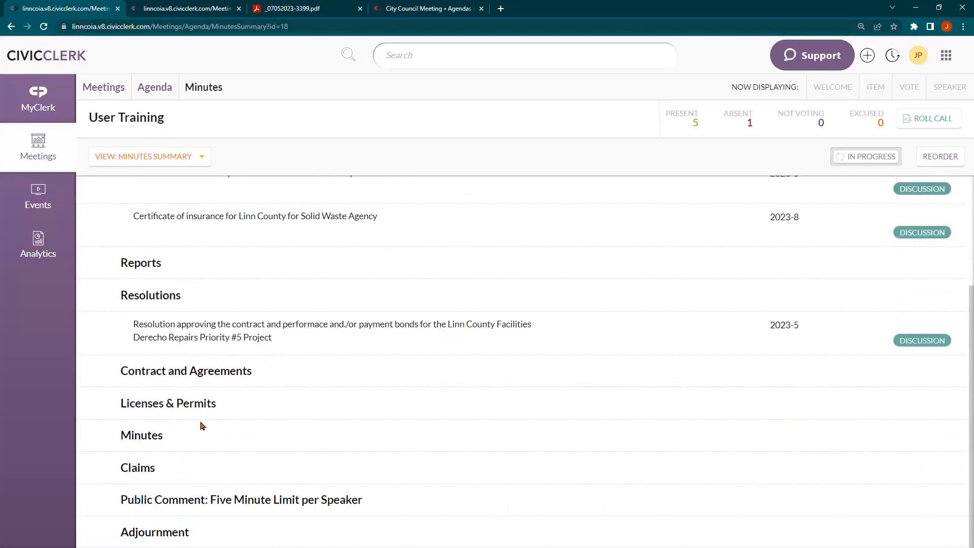
pyautogui.scroll(3, 203, 422)
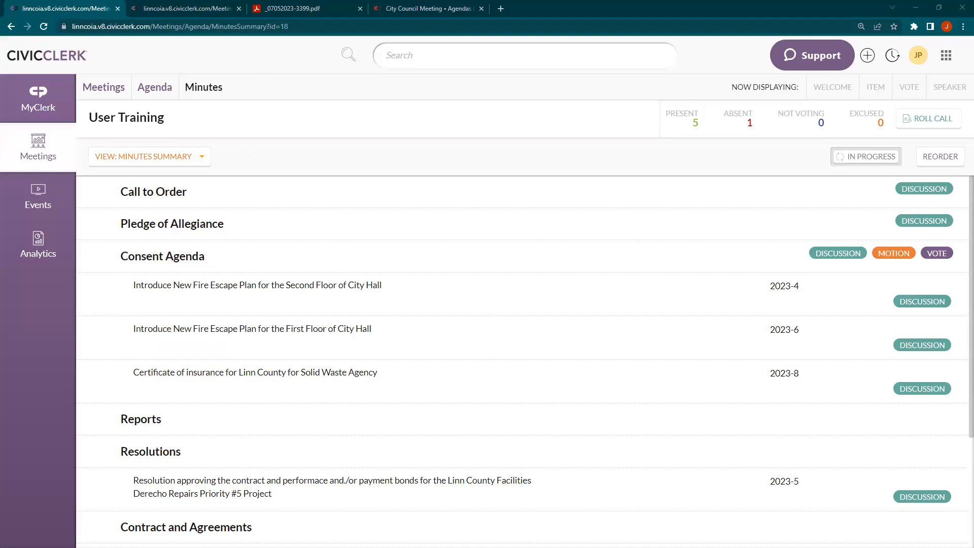
pyautogui.moveTo(627, 5); pyautogui.dragTo(584, 9)
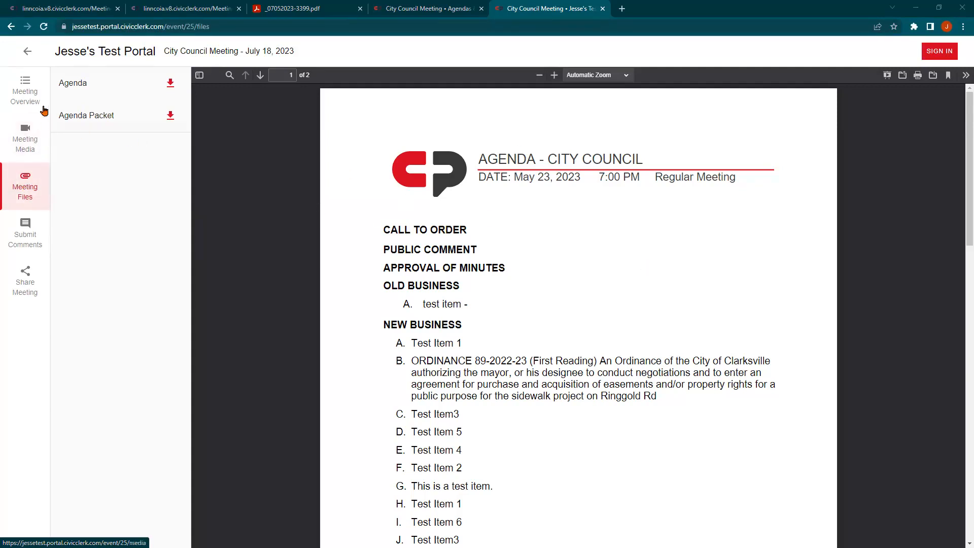
# Refresh the test portal and check the meeting's files, then switch back to the Minutes Summary tab
pyautogui.click(26, 91)
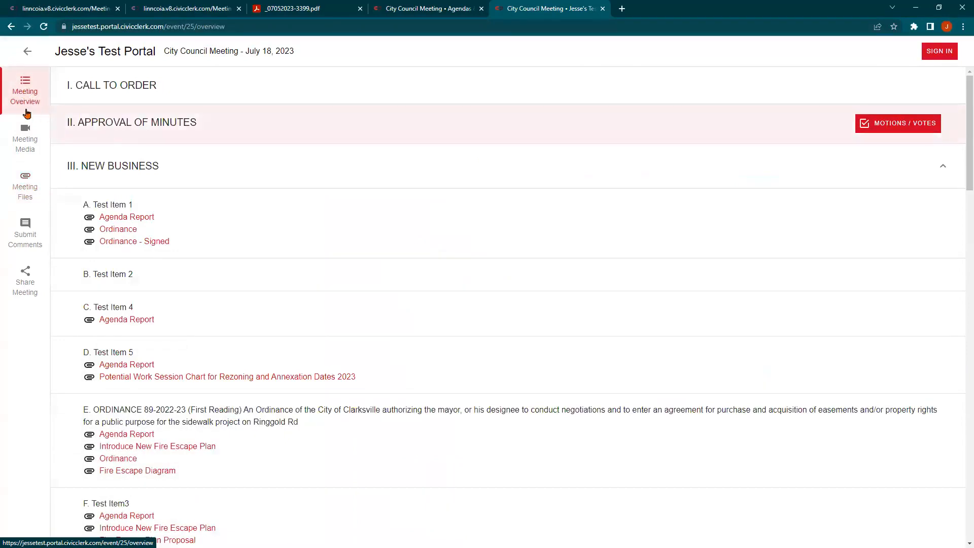
pyautogui.click(44, 26)
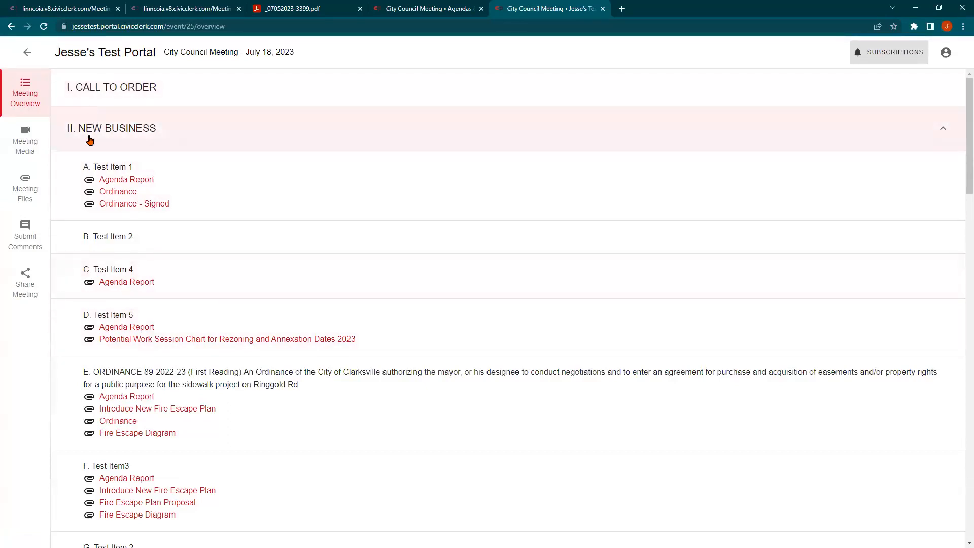
pyautogui.click(24, 198)
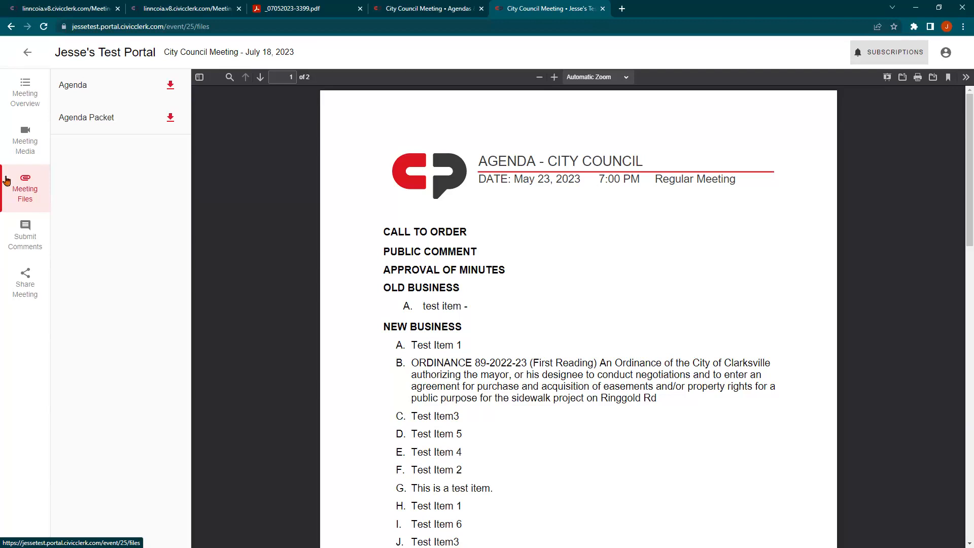
pyautogui.click(46, 6)
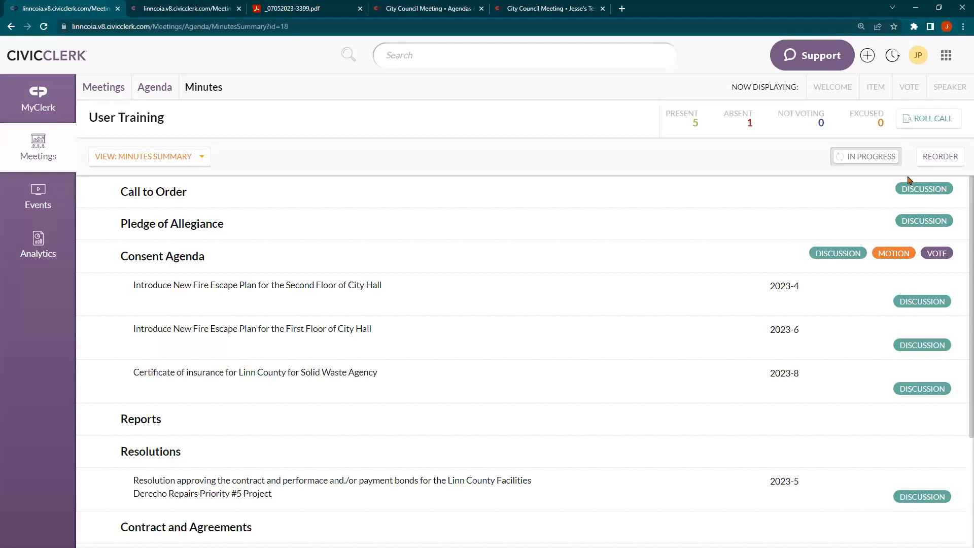
pyautogui.scroll(-2, 893, 305)
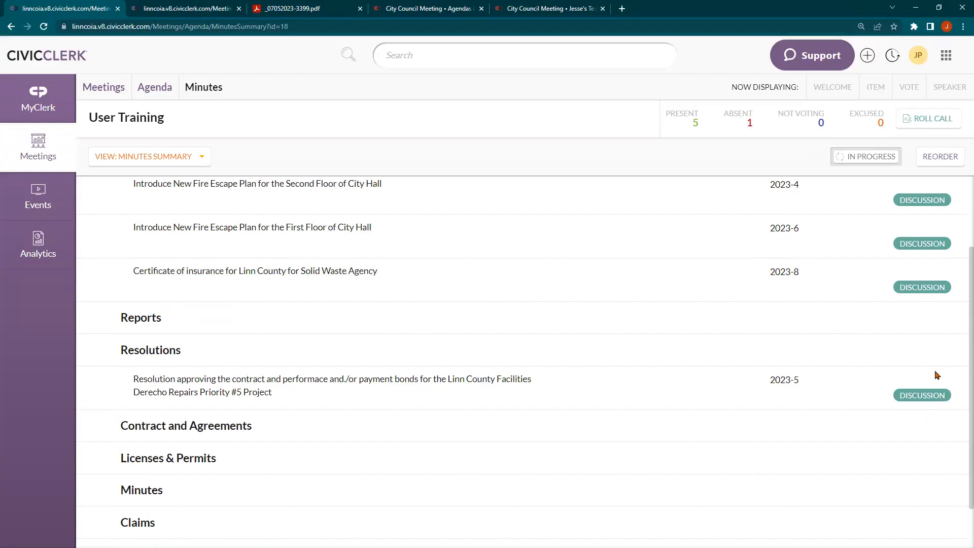
pyautogui.scroll(-2, 934, 380)
pyautogui.scroll(4, 932, 380)
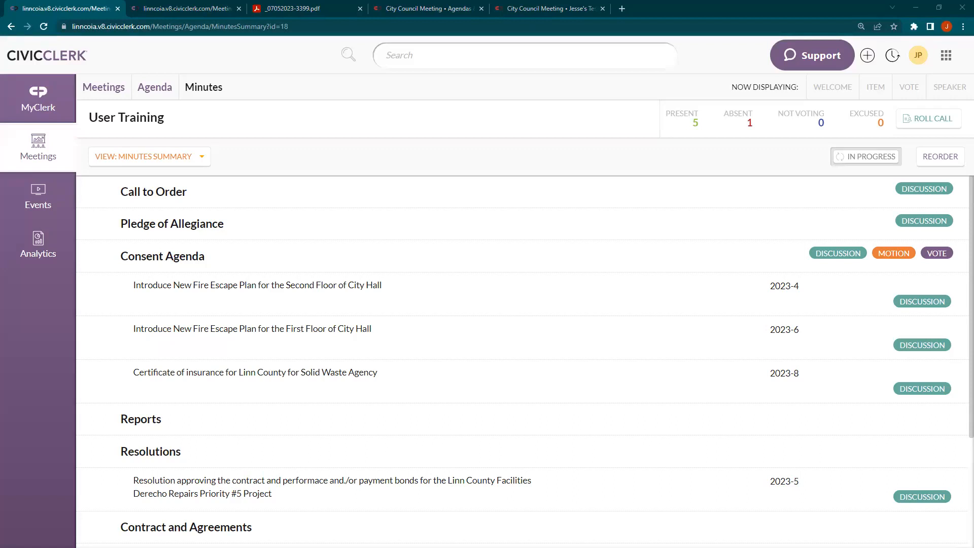
pyautogui.scroll(-3, 220, 329)
pyautogui.scroll(3, 221, 328)
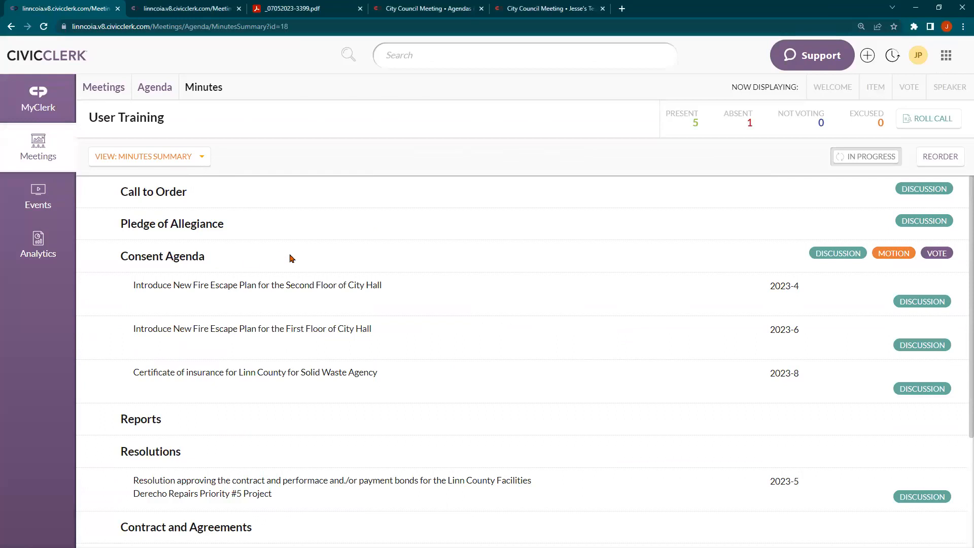
pyautogui.click(513, 8)
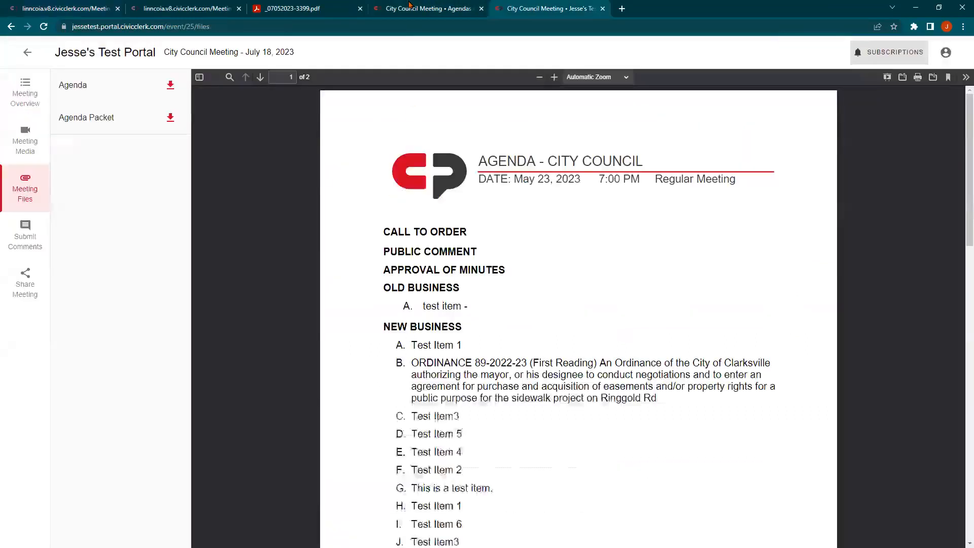
pyautogui.click(412, 7)
pyautogui.click(890, 289)
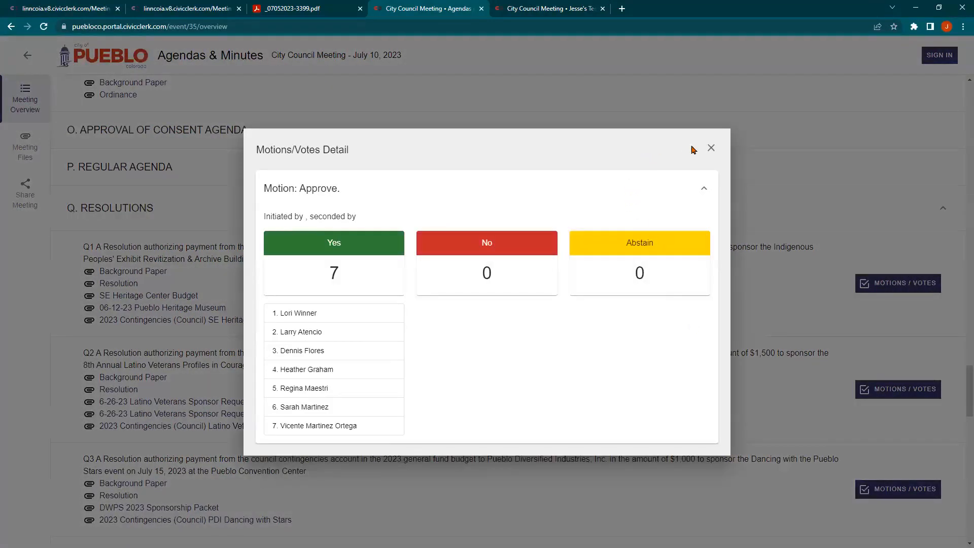
pyautogui.click(708, 155)
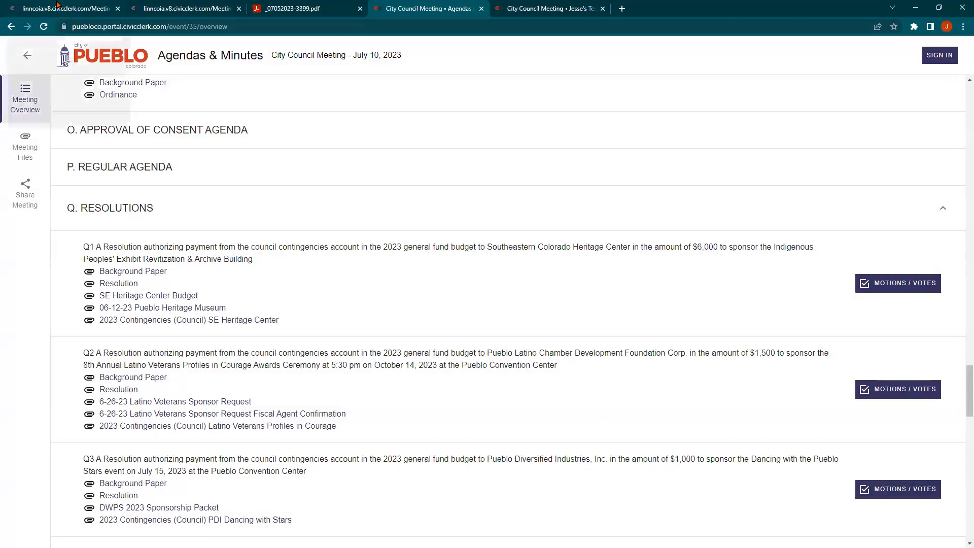
pyautogui.click(60, 6)
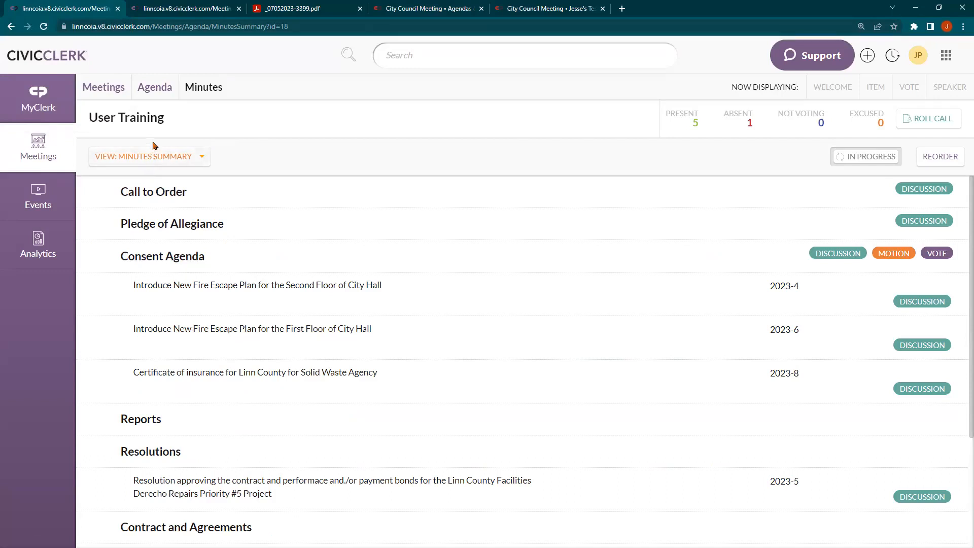
# Go to the Agenda tab and switch its view to Agenda Fields
pyautogui.click(153, 88)
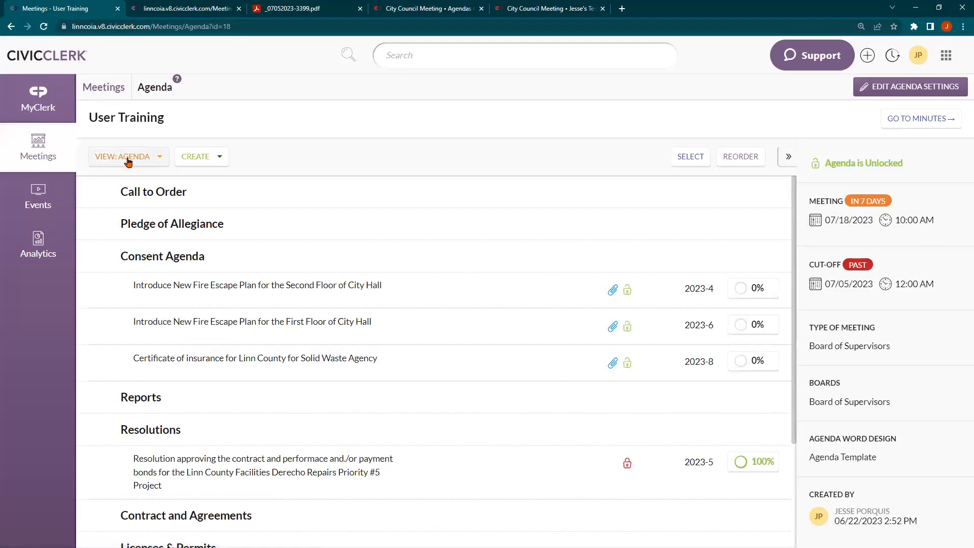
pyautogui.click(128, 160)
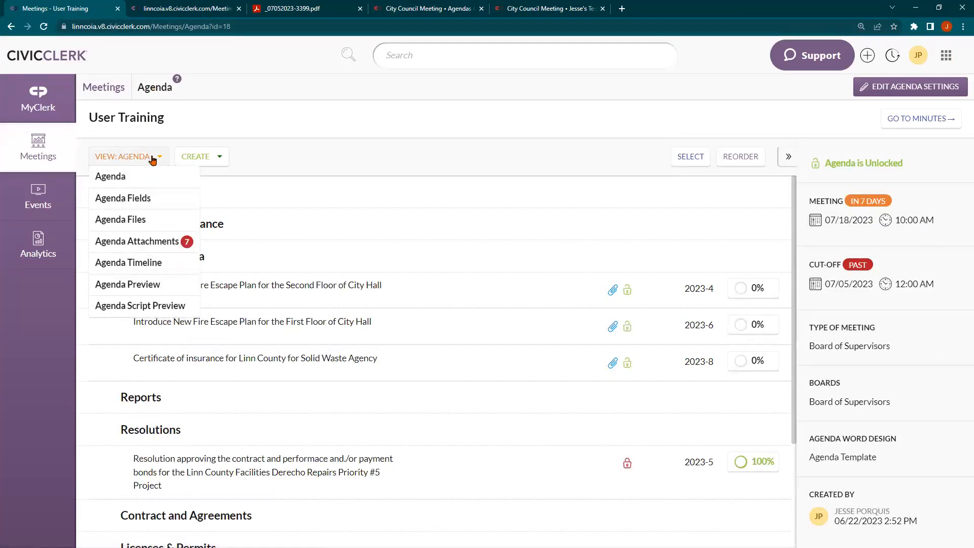
pyautogui.click(140, 199)
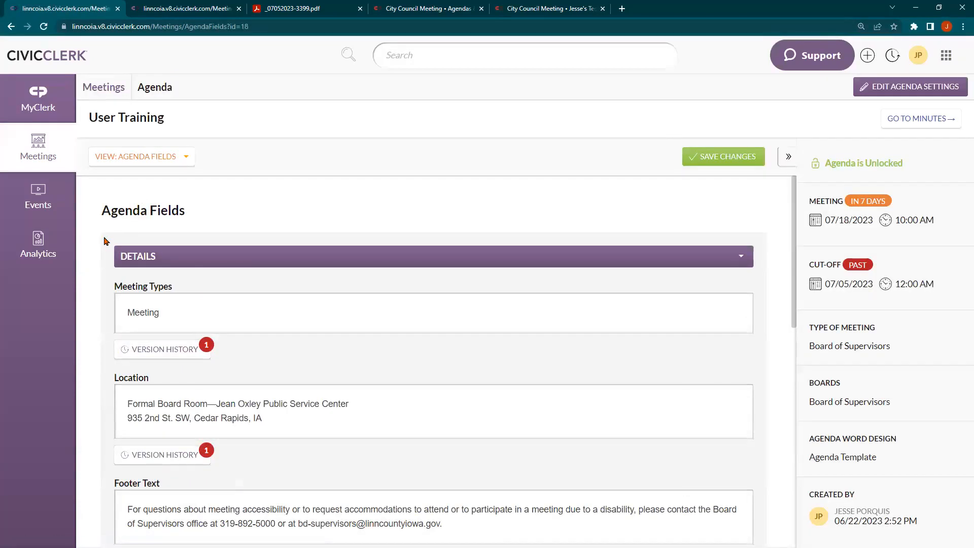
pyautogui.scroll(-1, 101, 233)
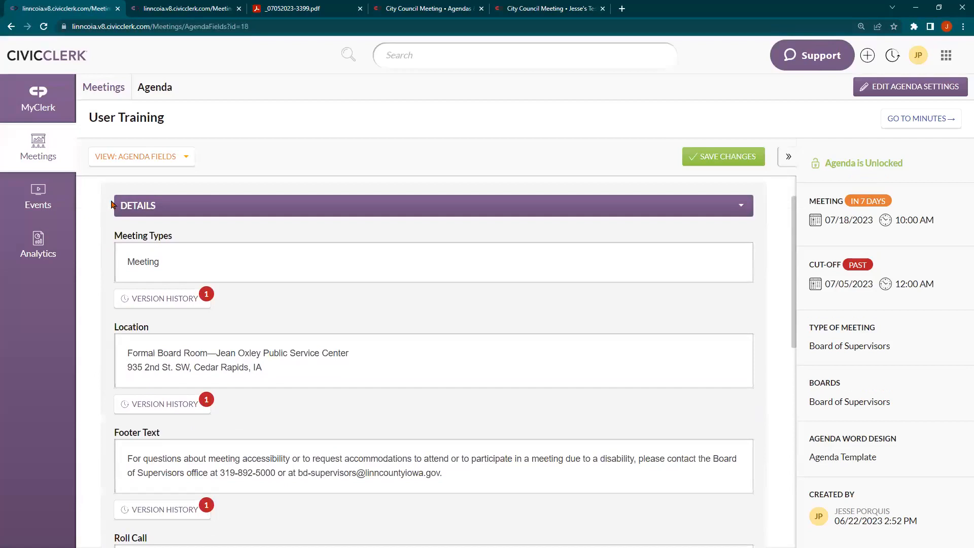
pyautogui.scroll(-6, 144, 303)
pyautogui.scroll(-2, 118, 245)
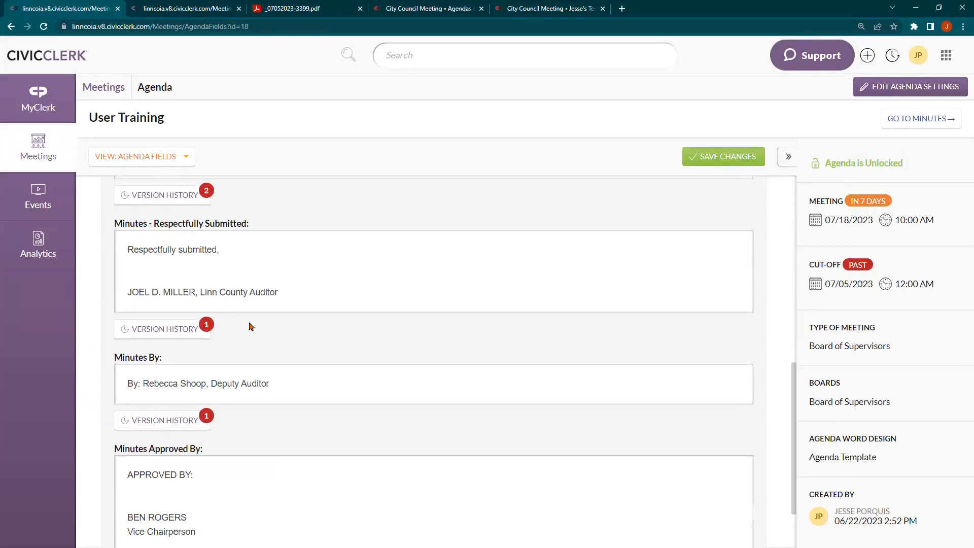
pyautogui.scroll(-1, 253, 409)
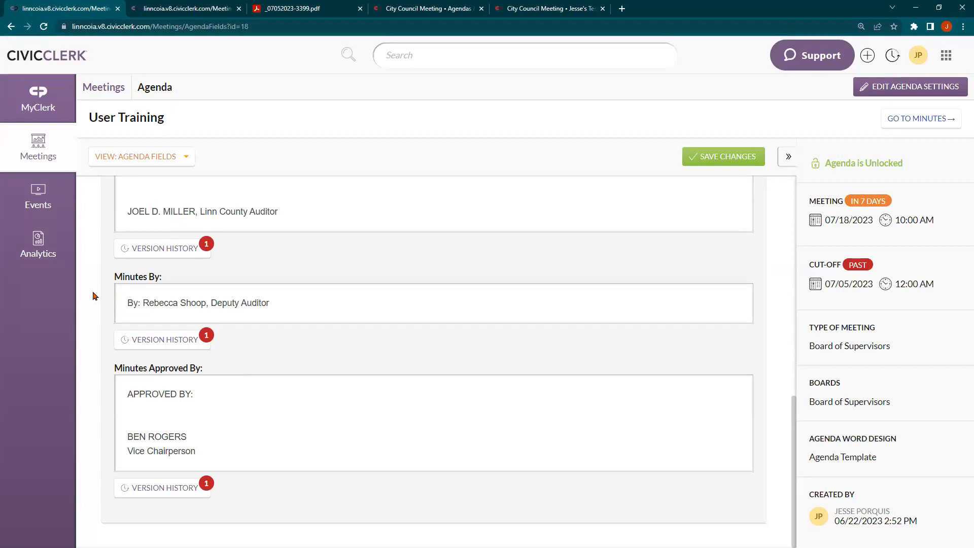
pyautogui.scroll(1, 93, 295)
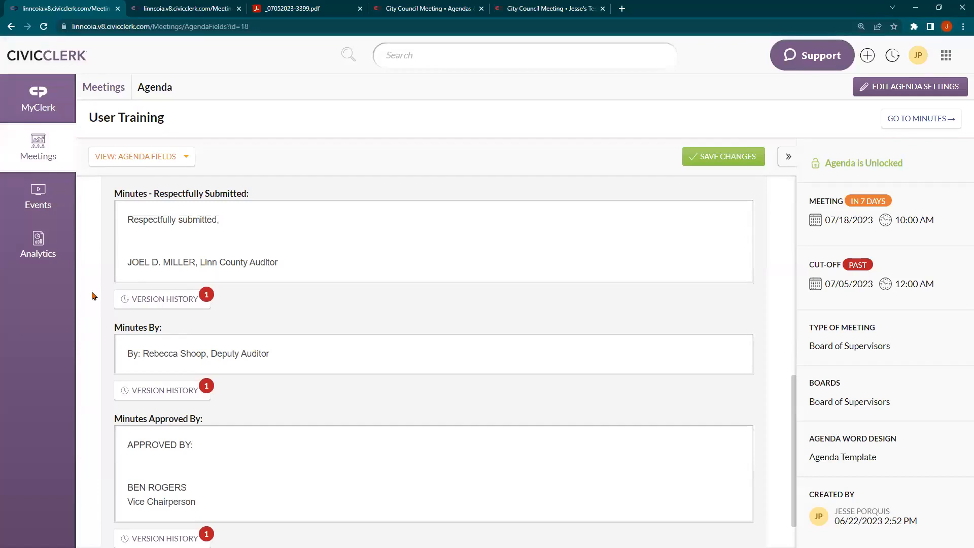
# Switch the view back to Agenda and scroll through the items down to Adjournment
pyautogui.click(156, 166)
pyautogui.click(146, 176)
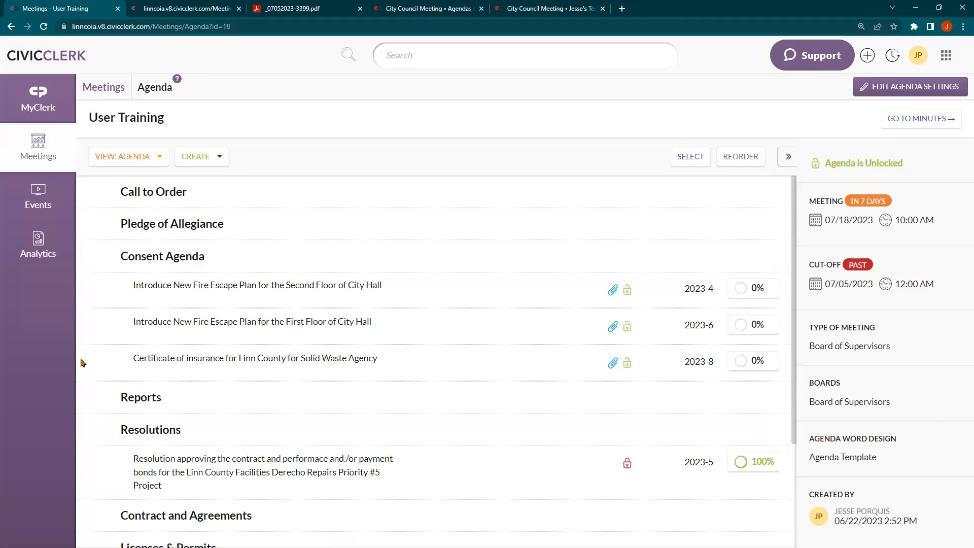
pyautogui.scroll(-1, 82, 362)
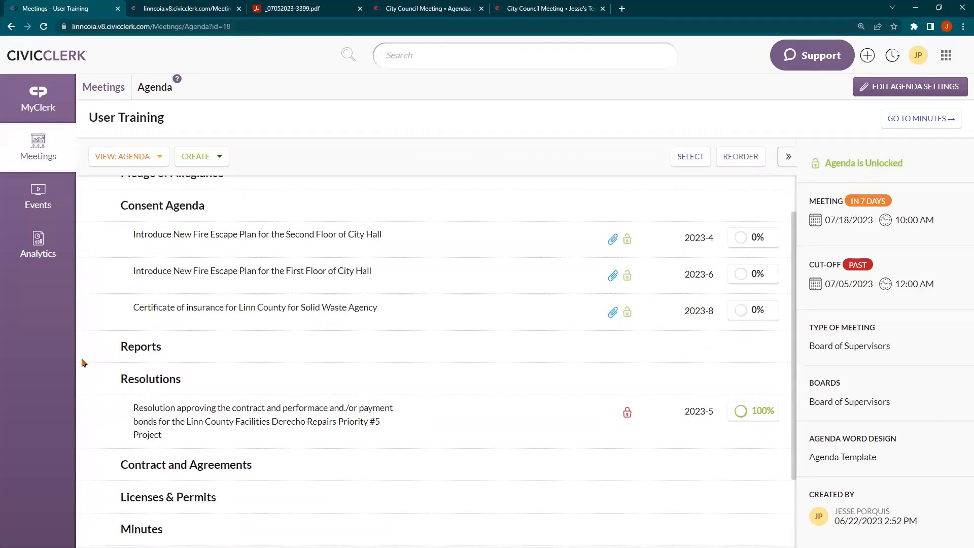
pyautogui.scroll(1, 83, 362)
pyautogui.scroll(-3, 82, 363)
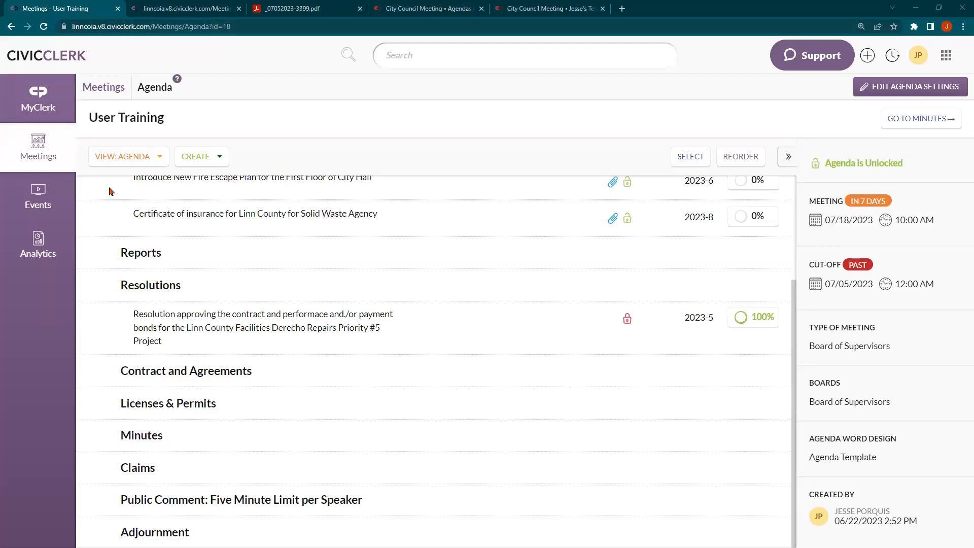
# Switch to the Agenda Files view and start a new file with Create/Upload
pyautogui.click(129, 157)
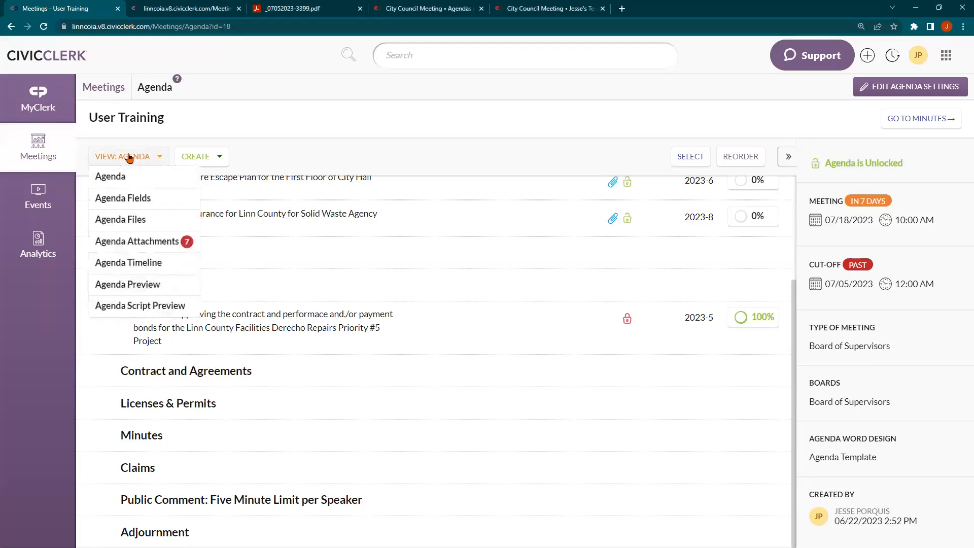
pyautogui.click(144, 218)
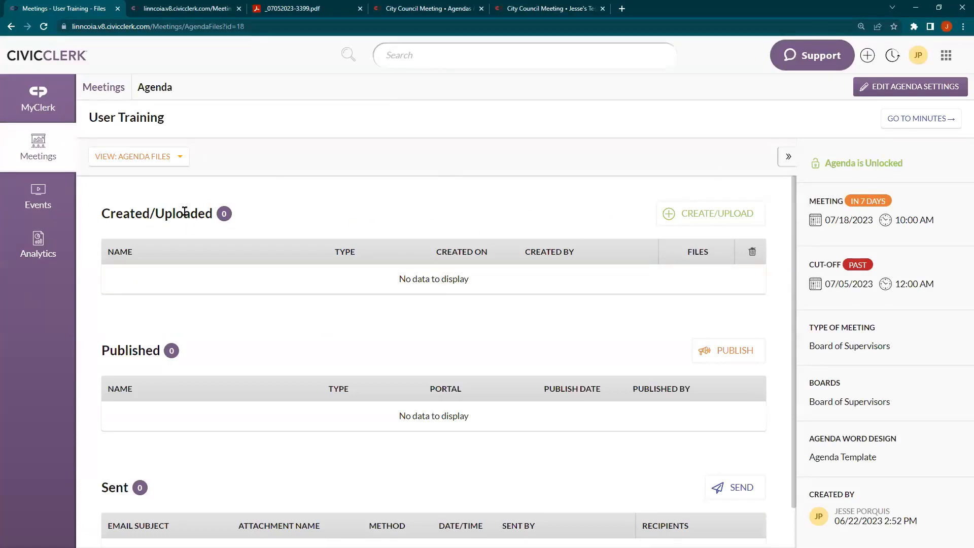
pyautogui.click(746, 220)
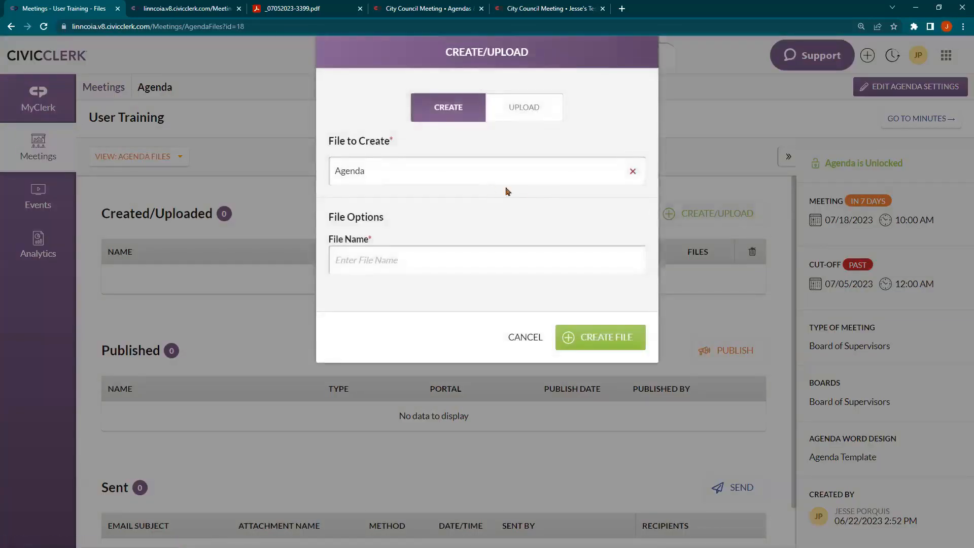
# Choose Minutes as the file to create and accept the suggested Board of Supervisors file name
pyautogui.click(474, 172)
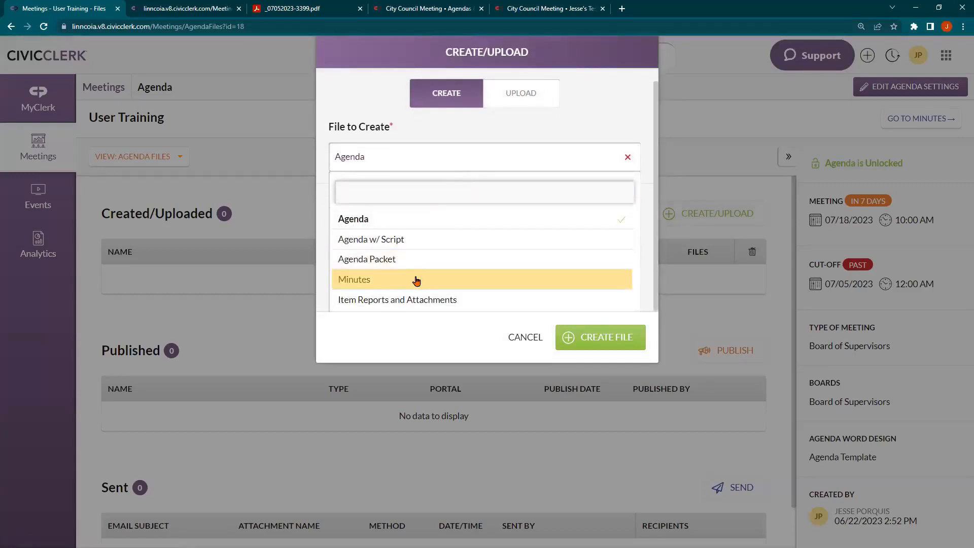
pyautogui.click(391, 283)
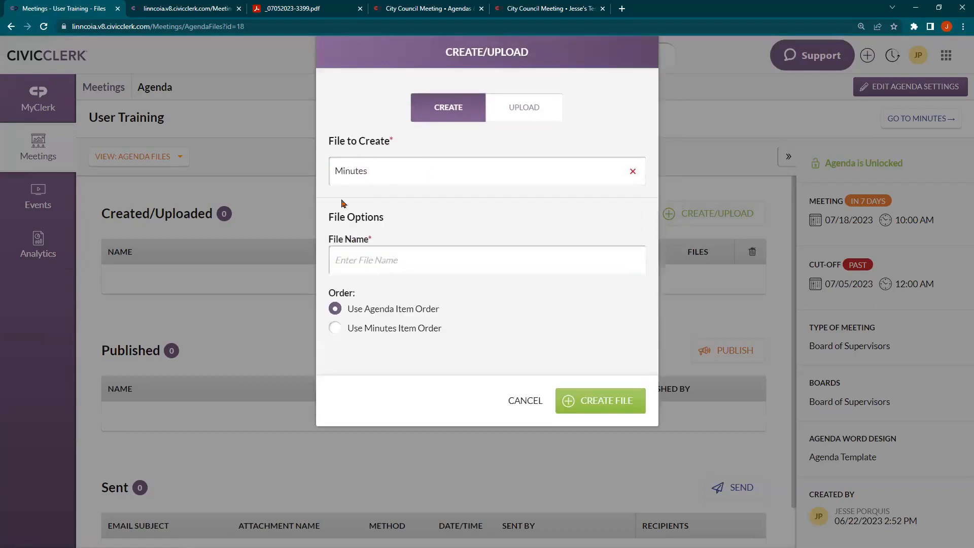
pyautogui.click(366, 250)
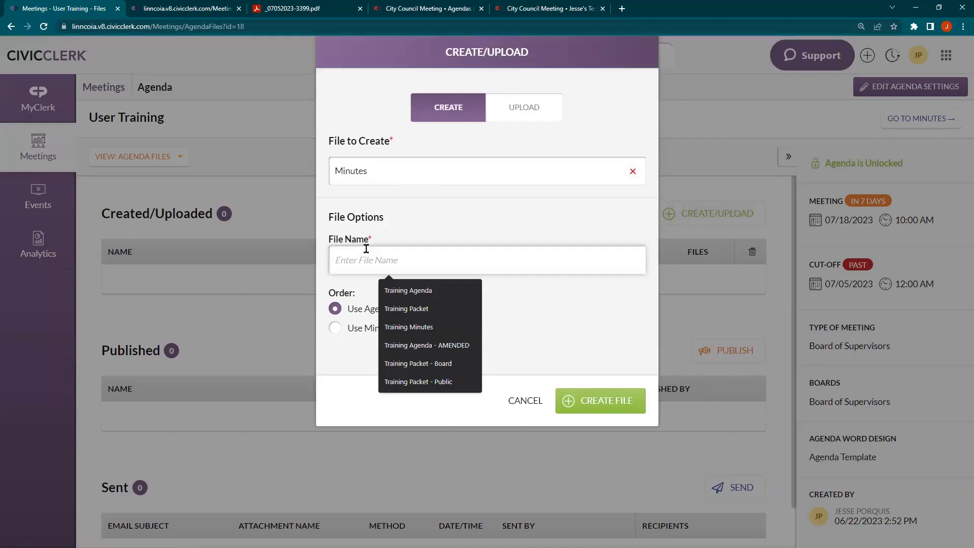
pyautogui.write('Board o')
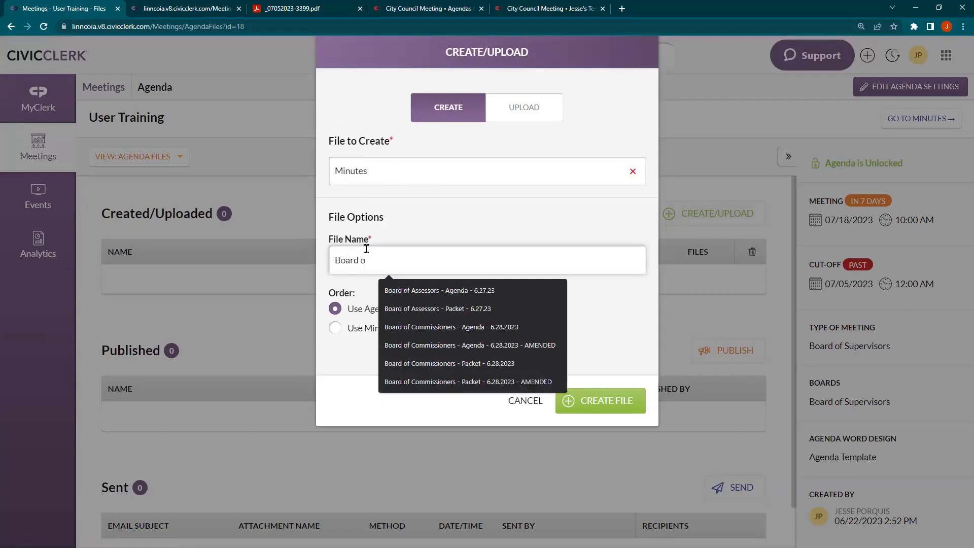
pyautogui.write('f Su')
pyautogui.press('Down')
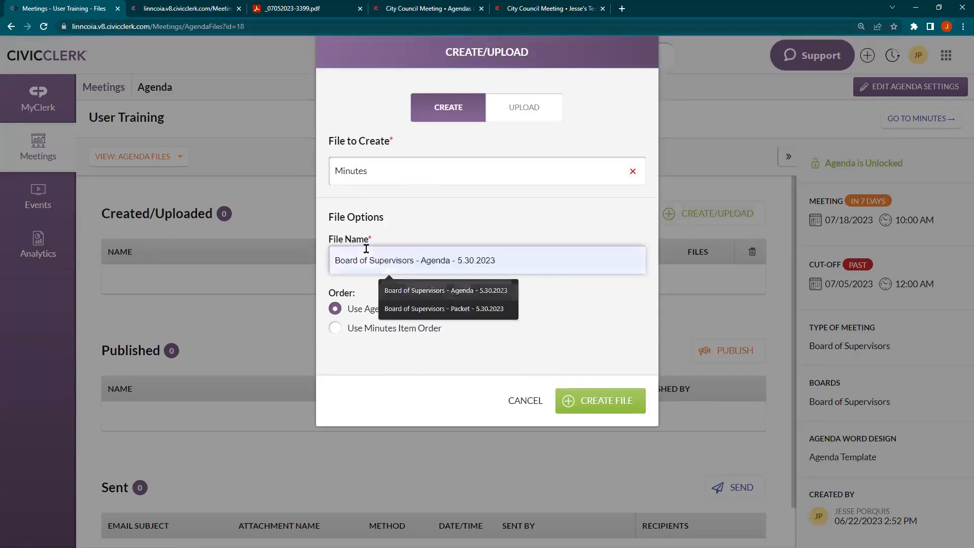
pyautogui.press('Return')
# Edit the file name to 'Board of Supervisors - Minutes - 7.18.2023'
pyautogui.press('Left')
pyautogui.press('Left')
pyautogui.press('Left')
pyautogui.press('Left')
pyautogui.press('Left')
pyautogui.hotkey('ctrl', 'shift', 'Left')
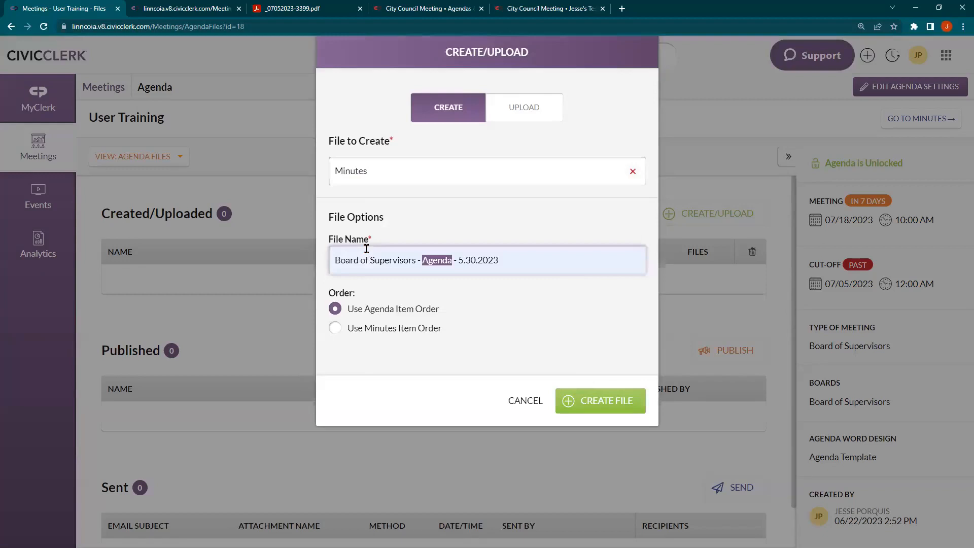
pyautogui.write('A')
pyautogui.press('BackSpace')
pyautogui.write('Minutes')
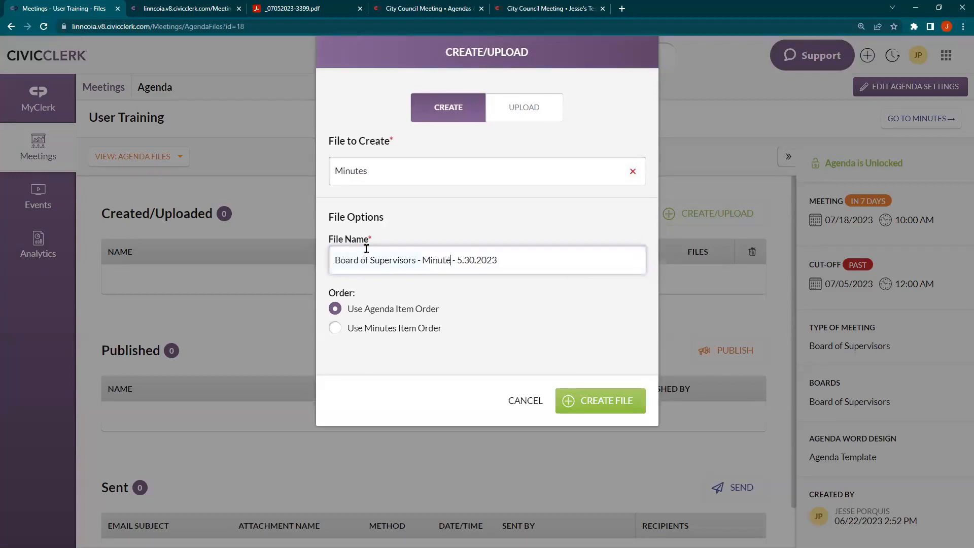
pyautogui.hotkey('shift', 'End')
pyautogui.hotkey('ctrl', 'shift', 'Right')
pyautogui.write('7.183')
pyautogui.press('BackSpace')
pyautogui.write('.2023')
# Show the User Training meeting's minutes in the Minutes Summary view, listing each agenda item
pyautogui.click(183, 7)
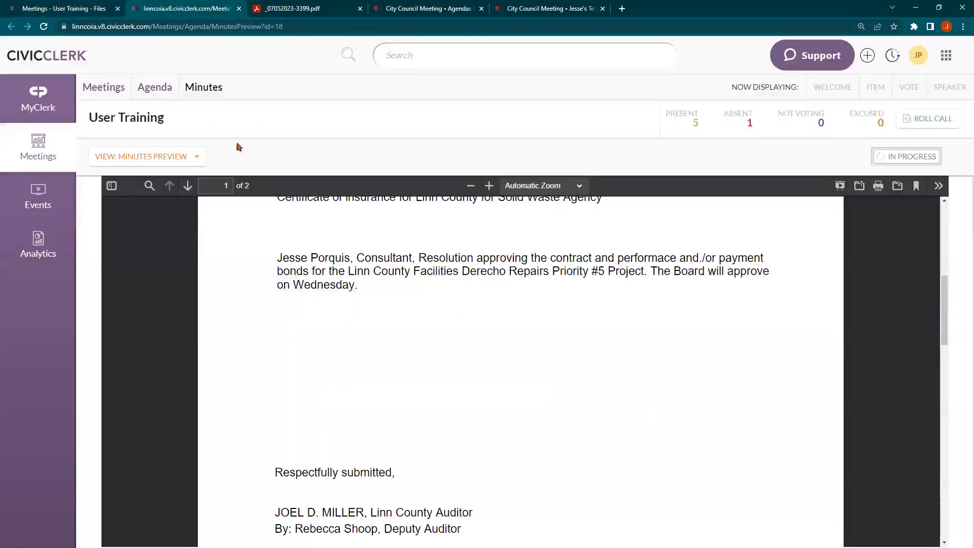
pyautogui.click(195, 158)
pyautogui.click(170, 200)
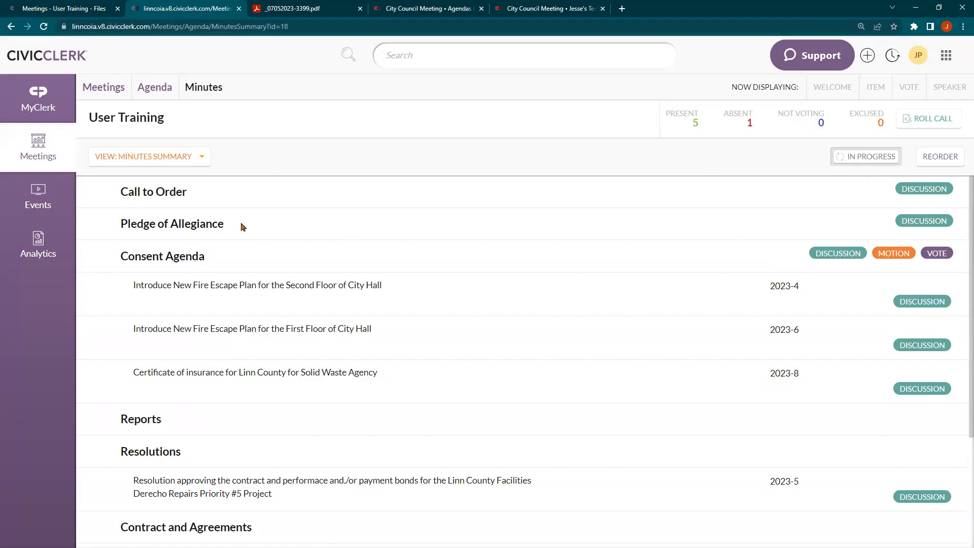
# Reorder the minutes so First Floor fire escape item 2023-6 sits under Reports, then save
pyautogui.click(937, 157)
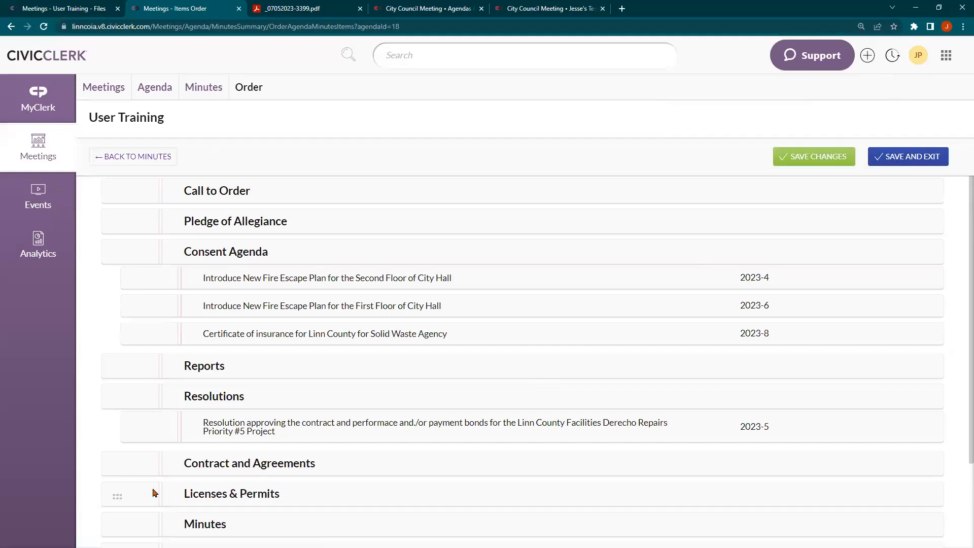
pyautogui.scroll(-1, 120, 285)
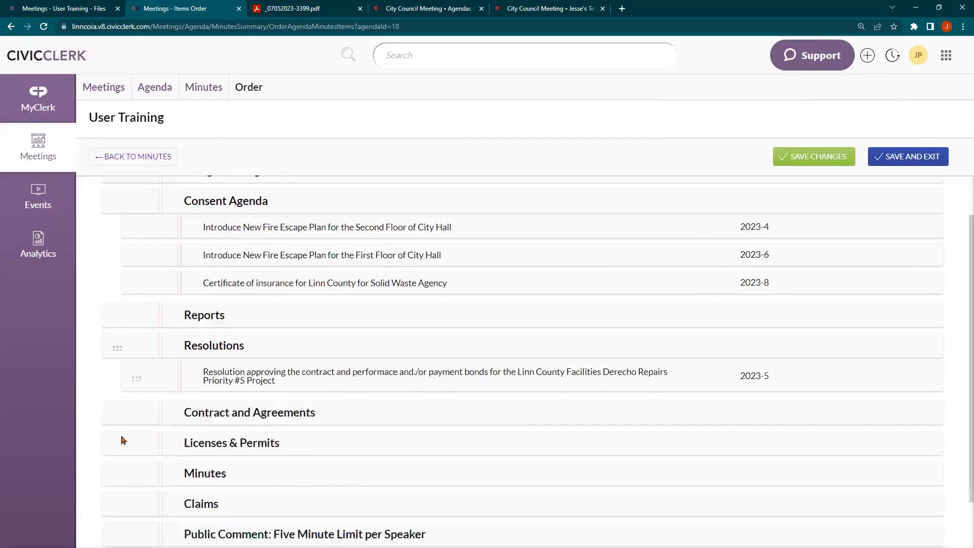
pyautogui.moveTo(116, 345)
pyautogui.mouseDown()
pyautogui.moveTo(114, 284)
pyautogui.moveTo(120, 340)
pyautogui.moveTo(120, 309)
pyautogui.moveTo(107, 347)
pyautogui.moveTo(124, 346)
pyautogui.mouseUp()
pyautogui.scroll(1, 136, 284)
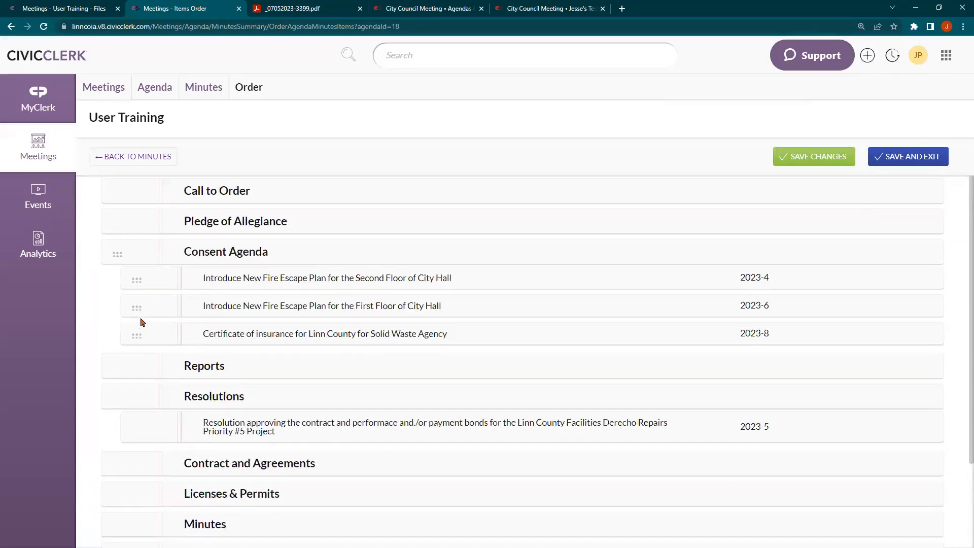
pyautogui.scroll(-2, 142, 322)
pyautogui.moveTo(137, 205); pyautogui.dragTo(127, 368)
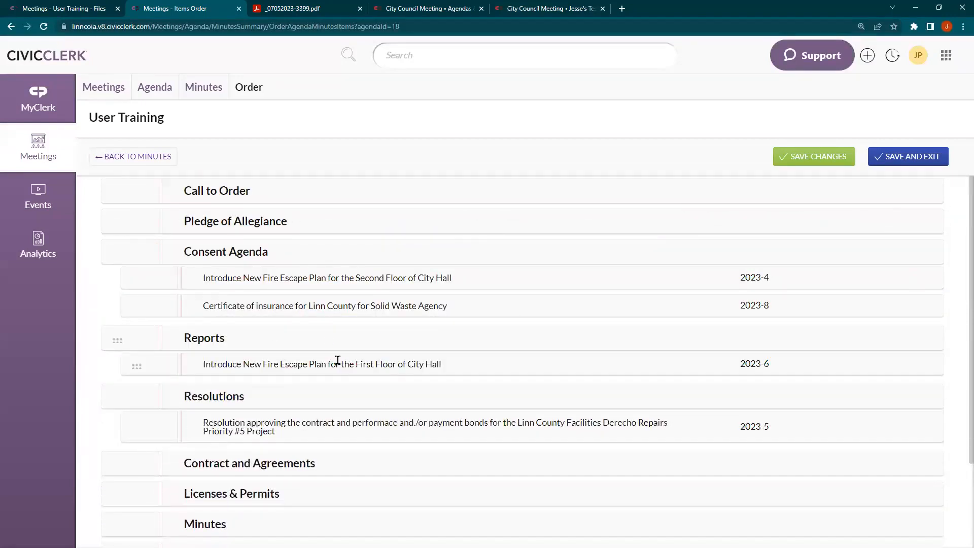
pyautogui.click(902, 157)
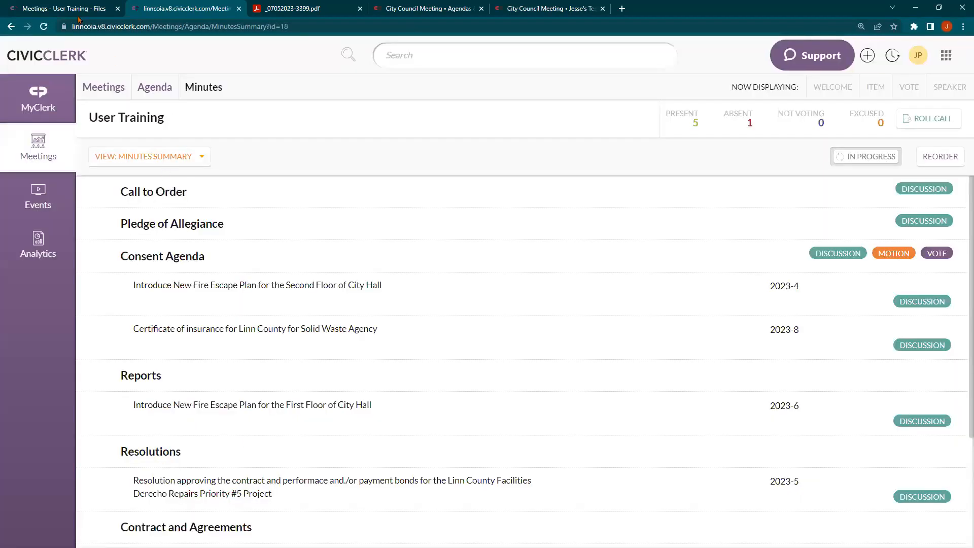
# Create the Board of Supervisors - Minutes - 7.18.2023 file in minutes item order and download its Word copy
pyautogui.click(59, 6)
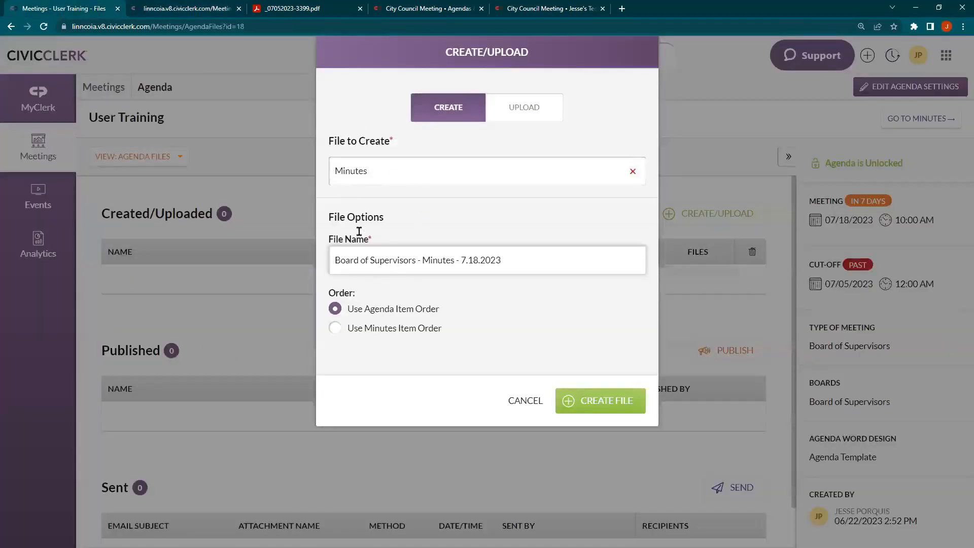
pyautogui.click(370, 334)
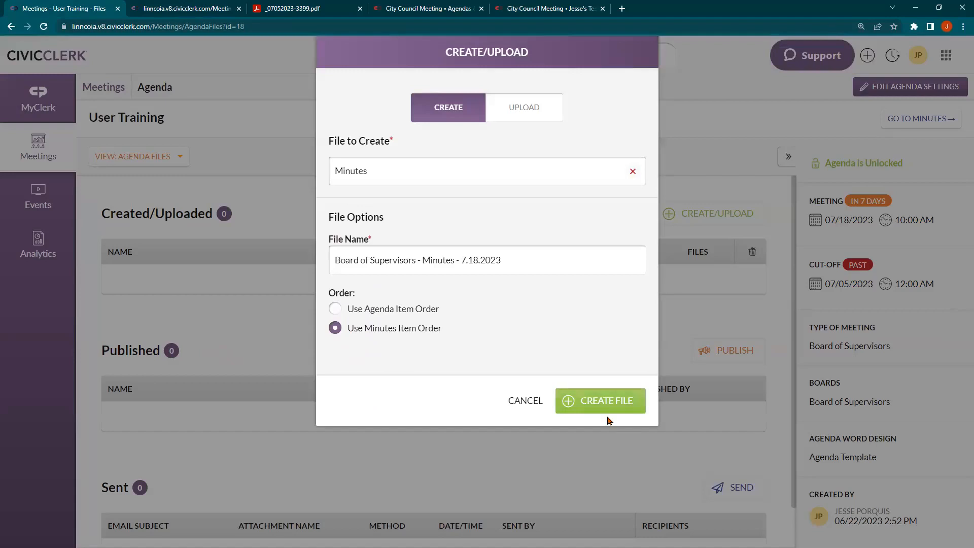
pyautogui.click(601, 403)
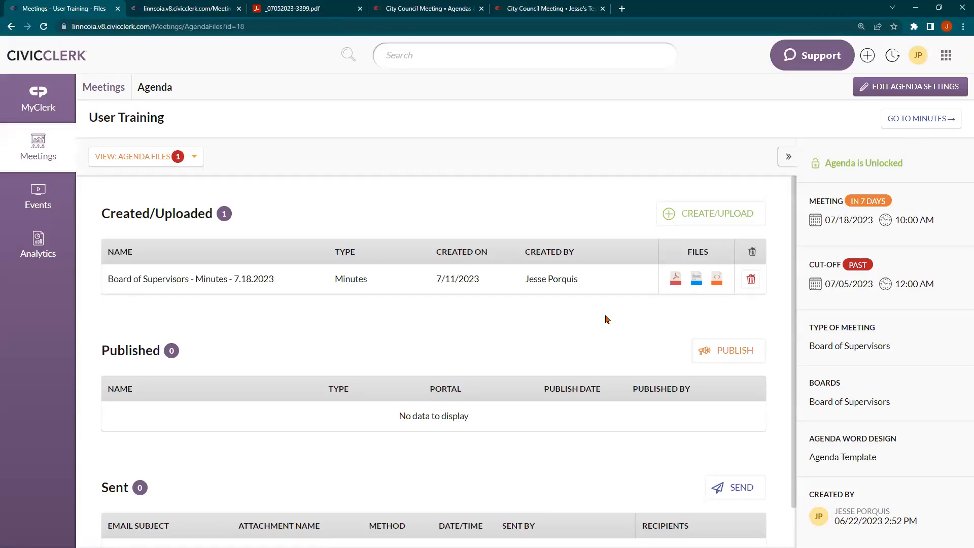
pyautogui.click(697, 283)
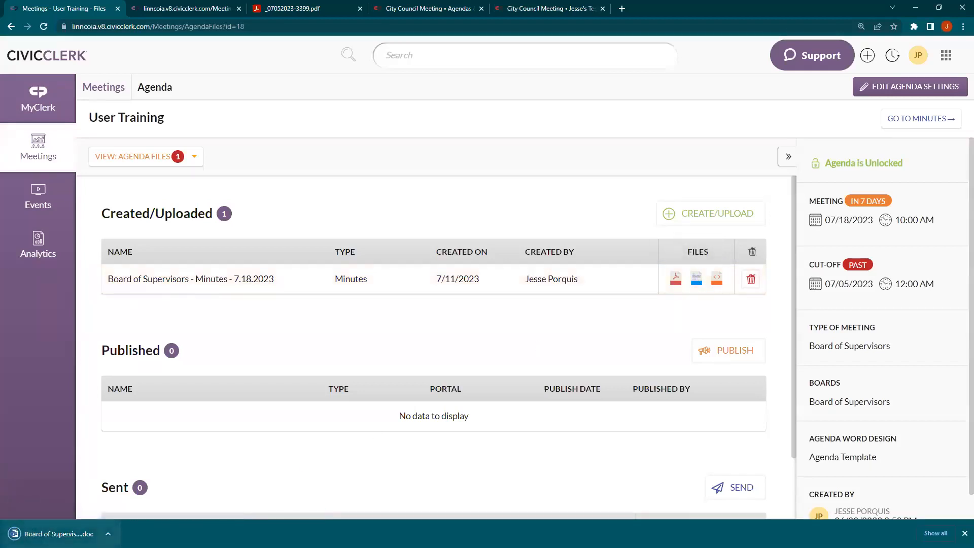
# Open the downloaded minutes in Word, confirm First Floor follows the Certificate item, then close Word
pyautogui.click(59, 534)
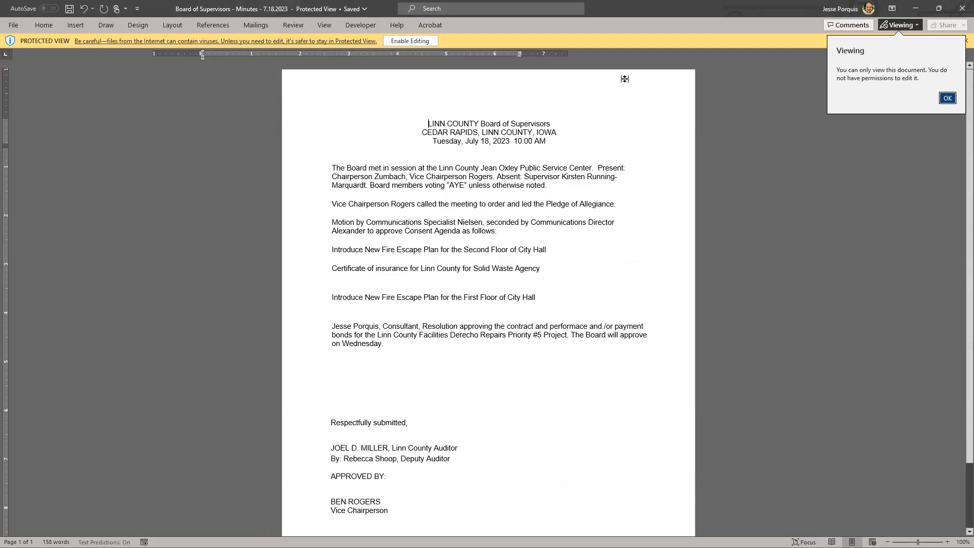
pyautogui.click(958, 5)
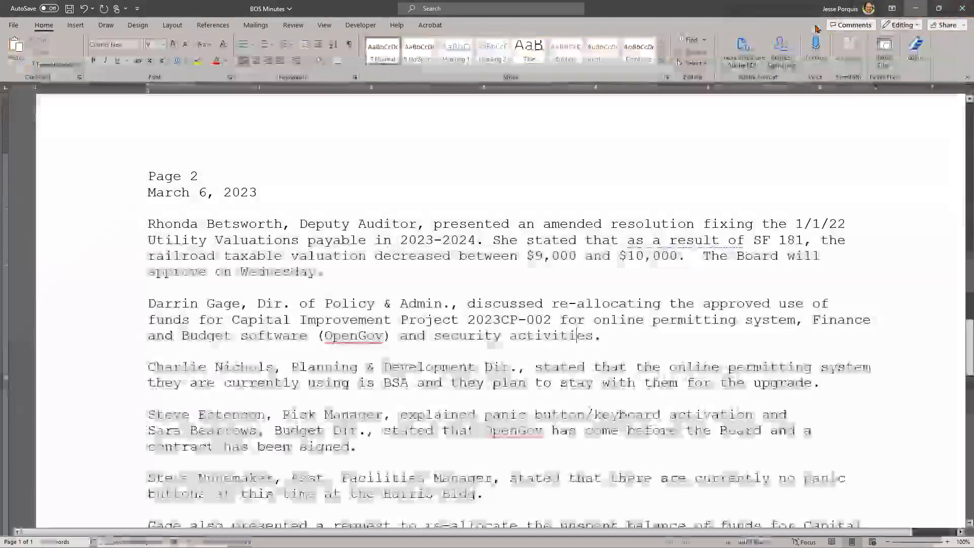
pyautogui.click(915, 9)
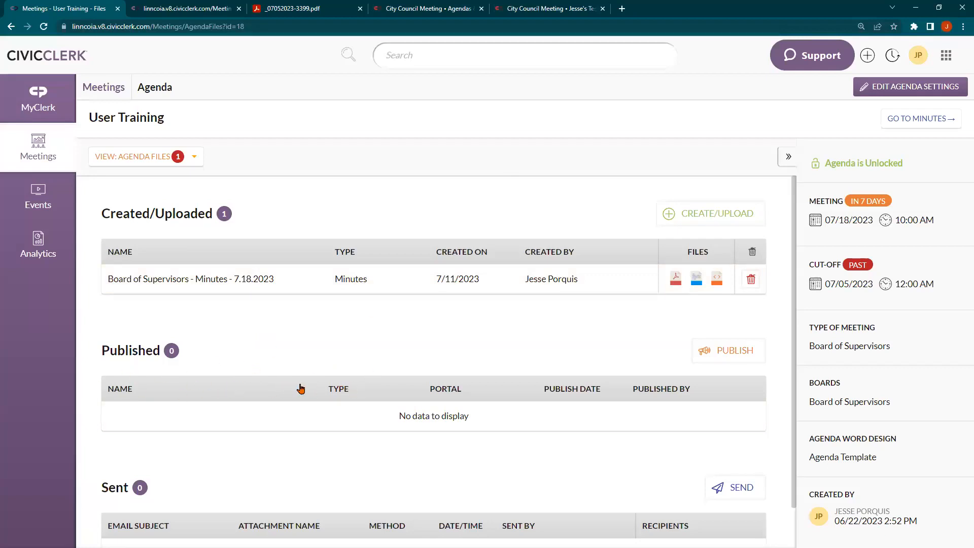
pyautogui.click(722, 360)
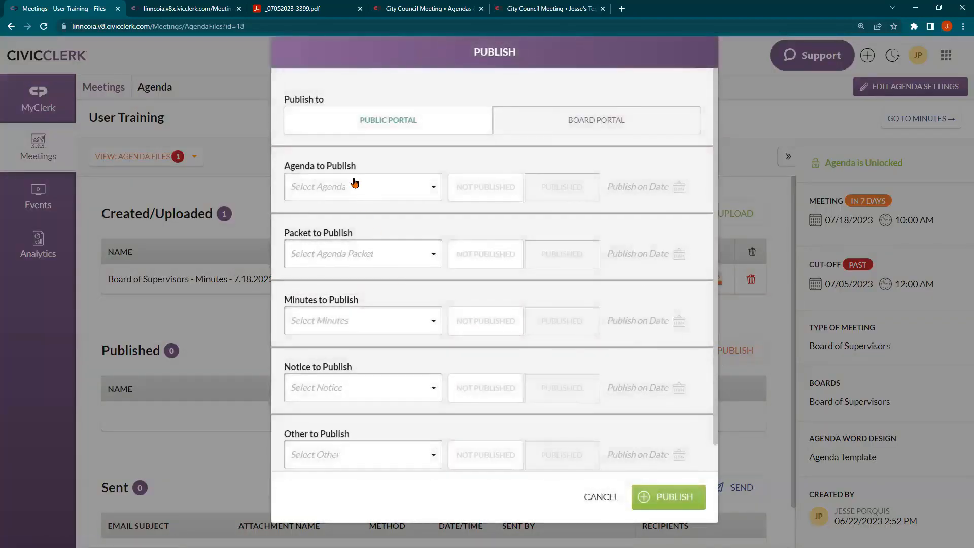
pyautogui.click(599, 498)
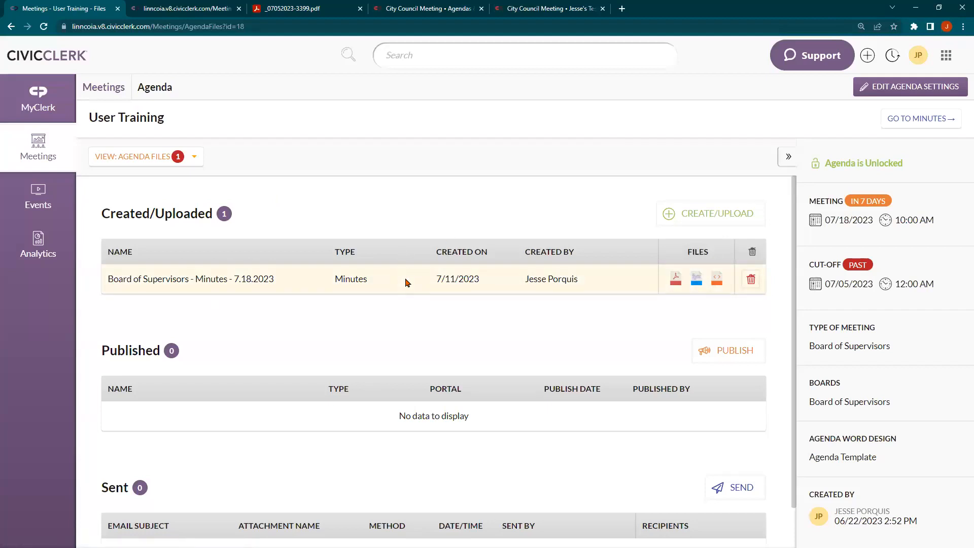
# Start a new Minutes-type file upload named 'Minutes - Signed'
pyautogui.click(686, 218)
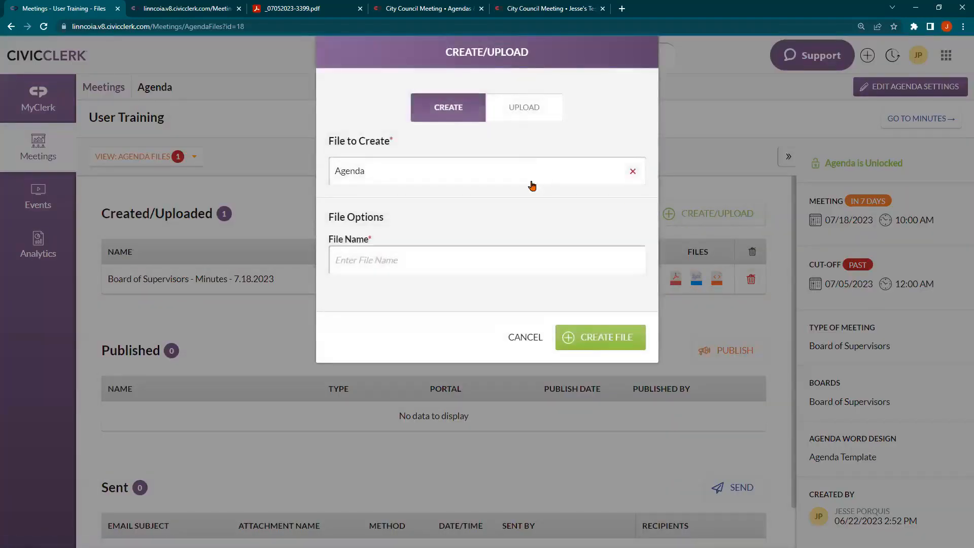
pyautogui.click(529, 113)
pyautogui.click(487, 215)
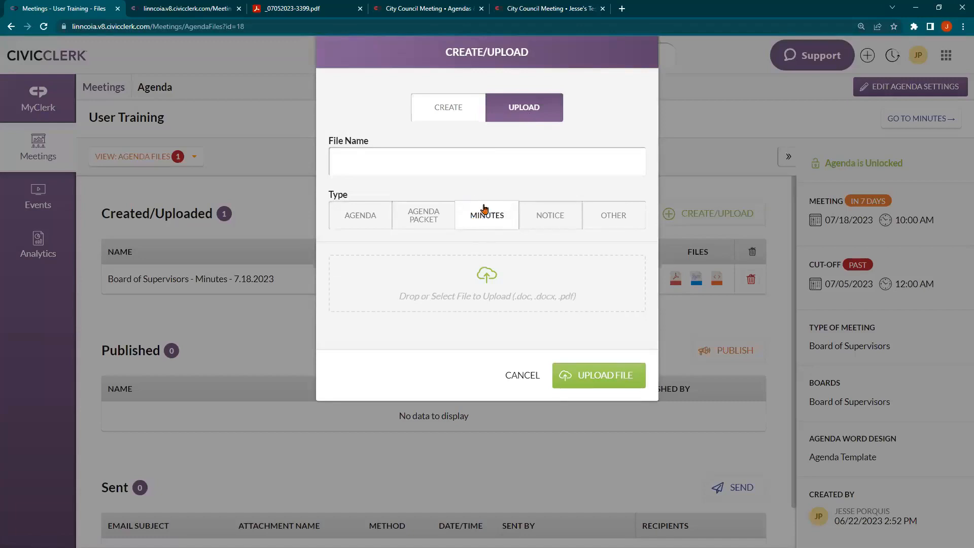
pyautogui.click(484, 169)
pyautogui.write('Minuyte')
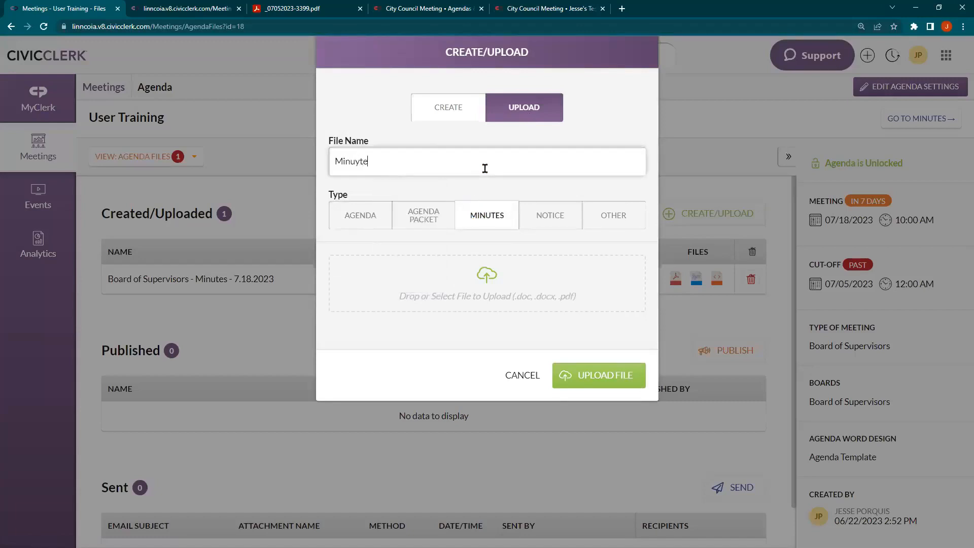
pyautogui.press('BackSpace')
pyautogui.press('BackSpace')
pyautogui.press('BackSpace')
pyautogui.write('utes')
pyautogui.press('Down')
pyautogui.press('Down')
pyautogui.press('Return')
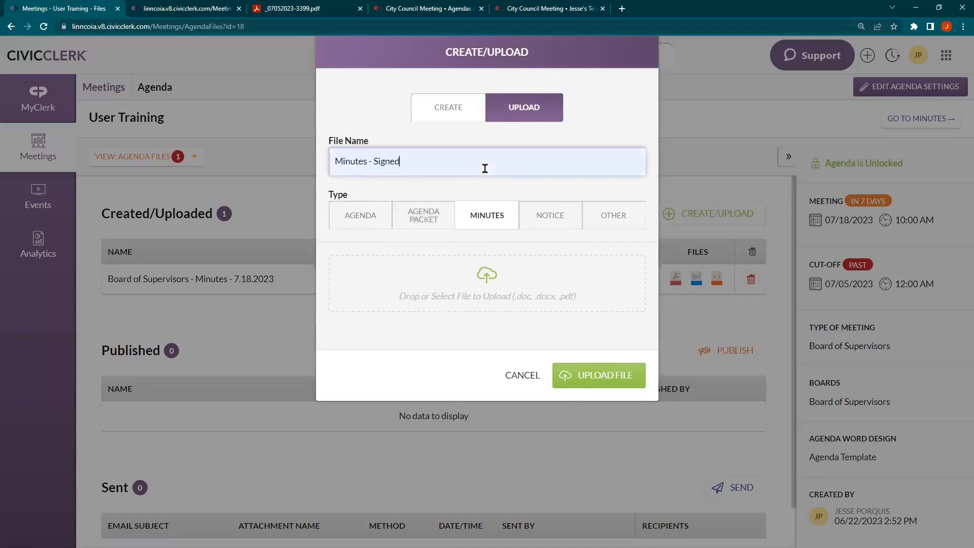
# Attach Board of Supervisors - Minutes - 7.18.2023.doc from Downloads and upload it
pyautogui.click(465, 287)
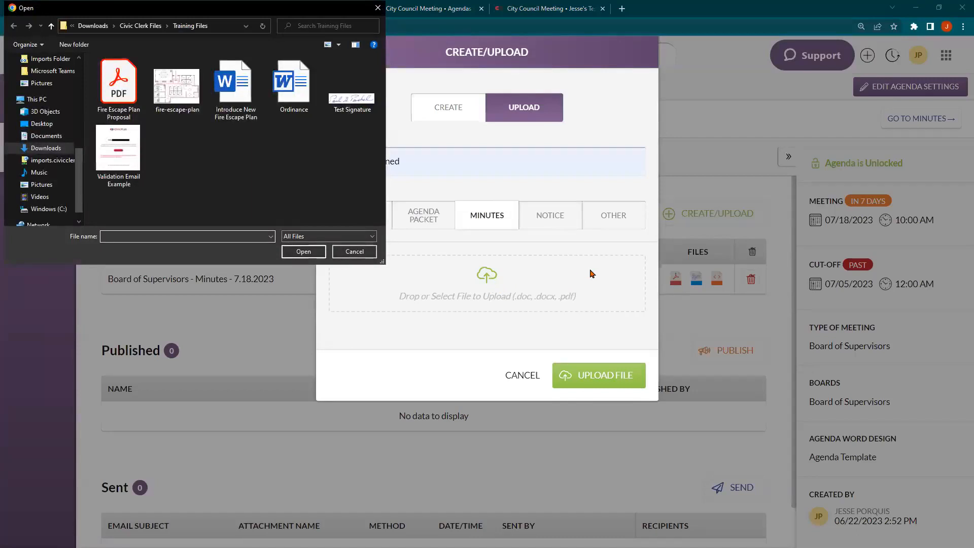
pyautogui.scroll(6, 44, 117)
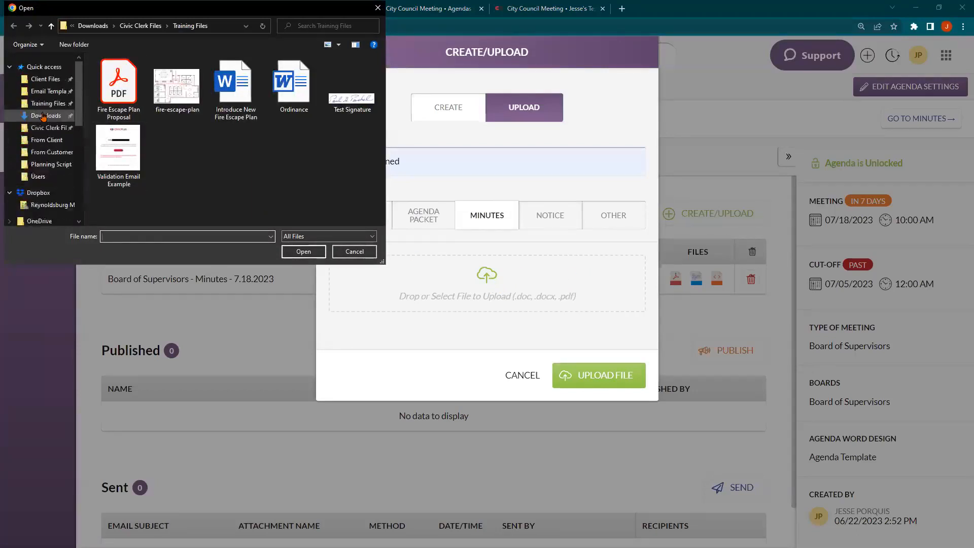
pyautogui.click(43, 116)
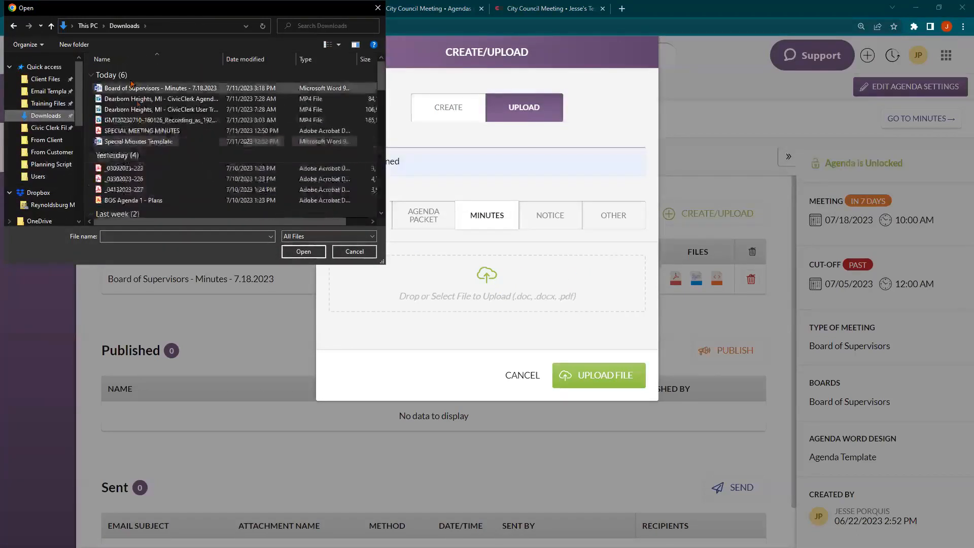
pyautogui.click(131, 87)
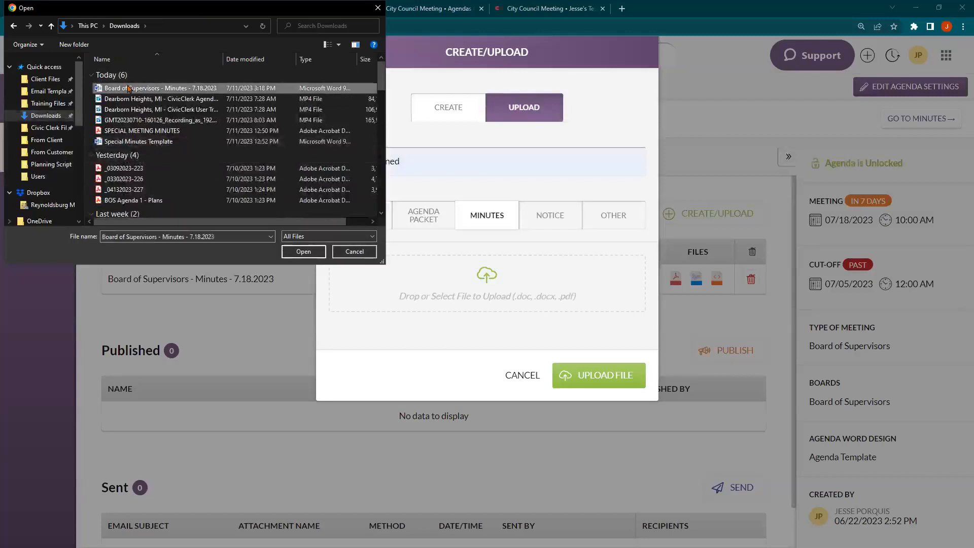
pyautogui.click(303, 251)
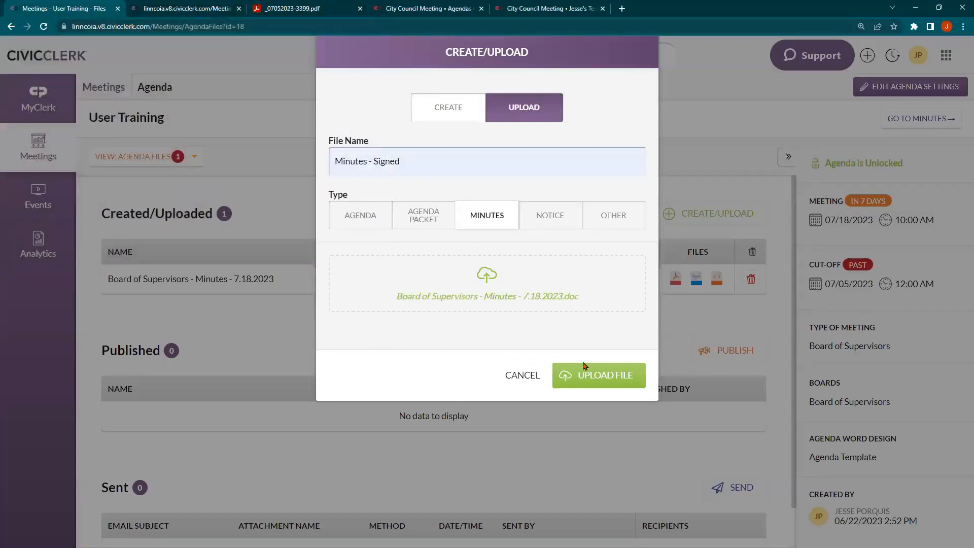
pyautogui.click(584, 367)
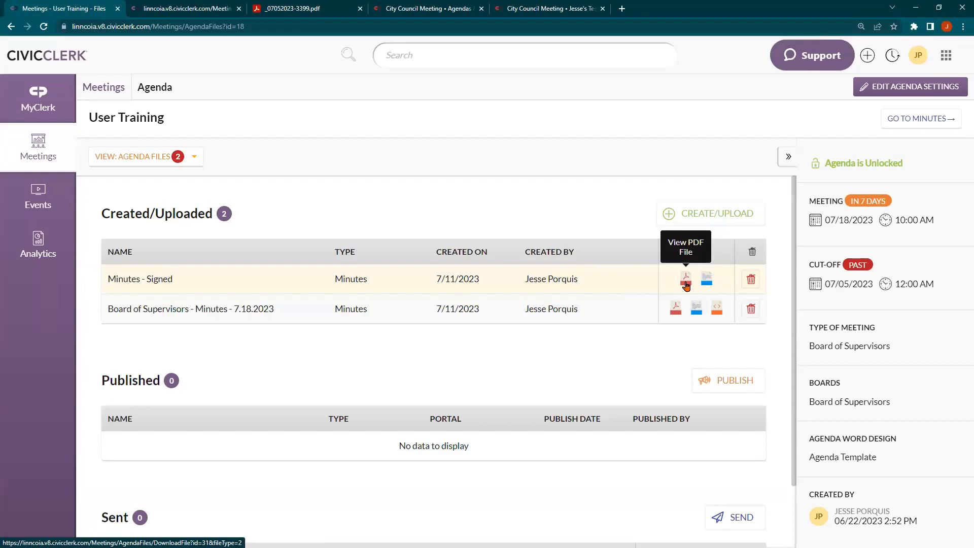
# Publish Minutes - Signed to the public portal immediately, with no scheduled date or email notifications
pyautogui.click(734, 388)
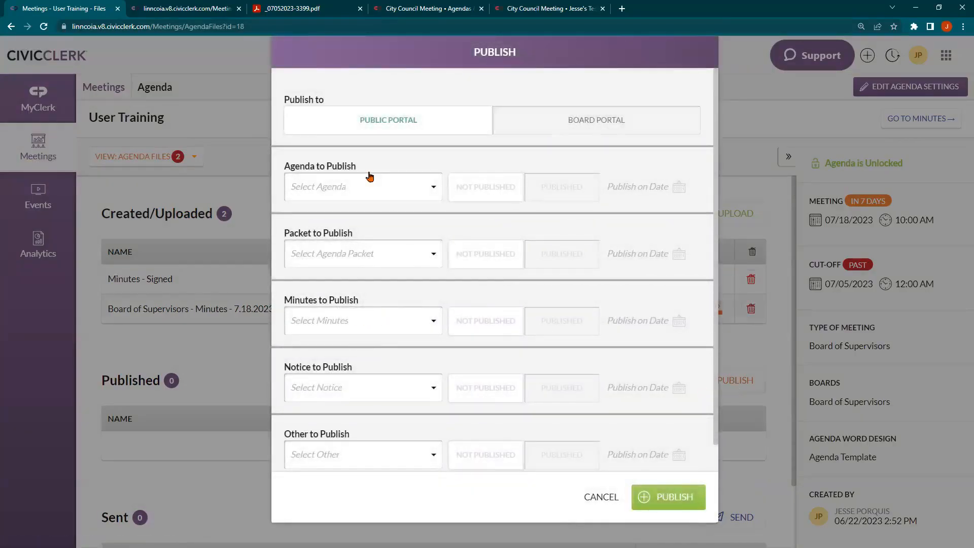
pyautogui.click(355, 320)
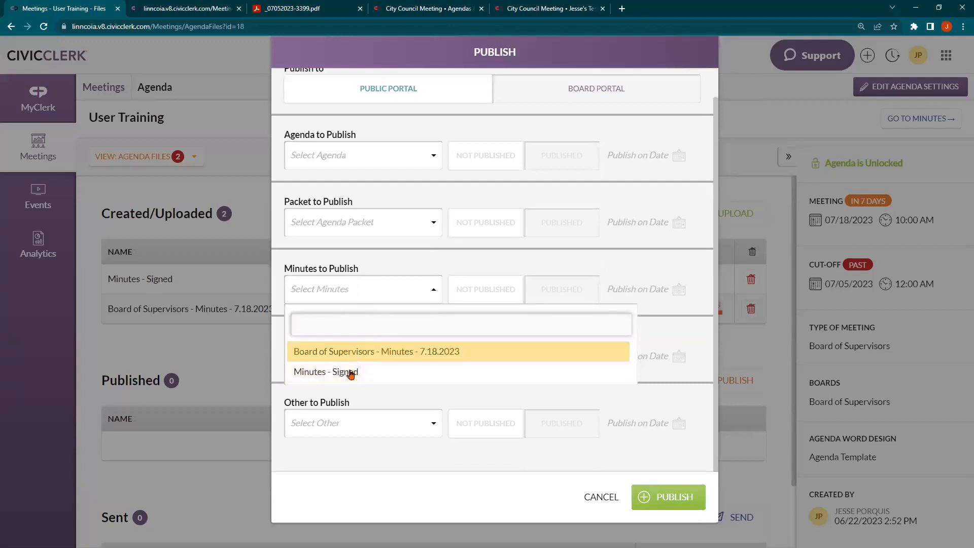
pyautogui.click(378, 374)
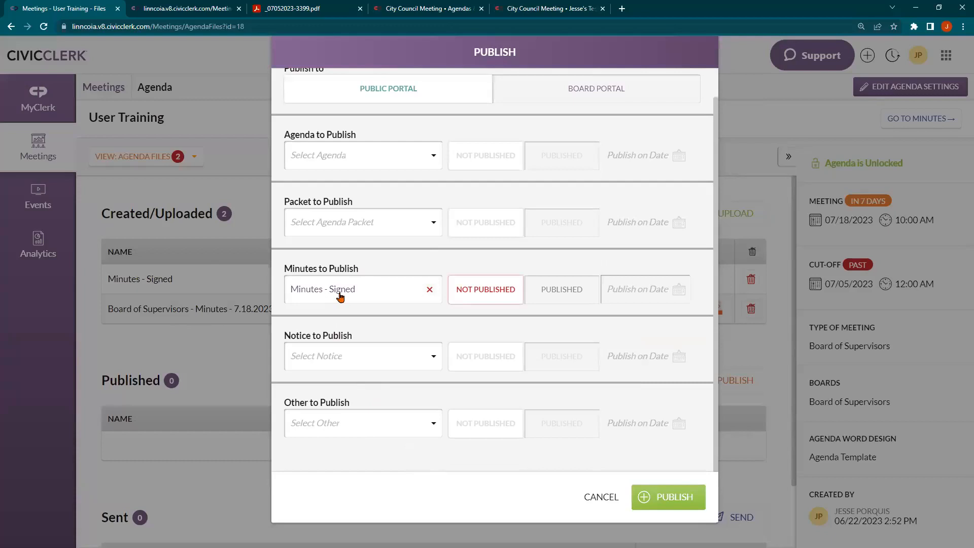
pyautogui.click(576, 291)
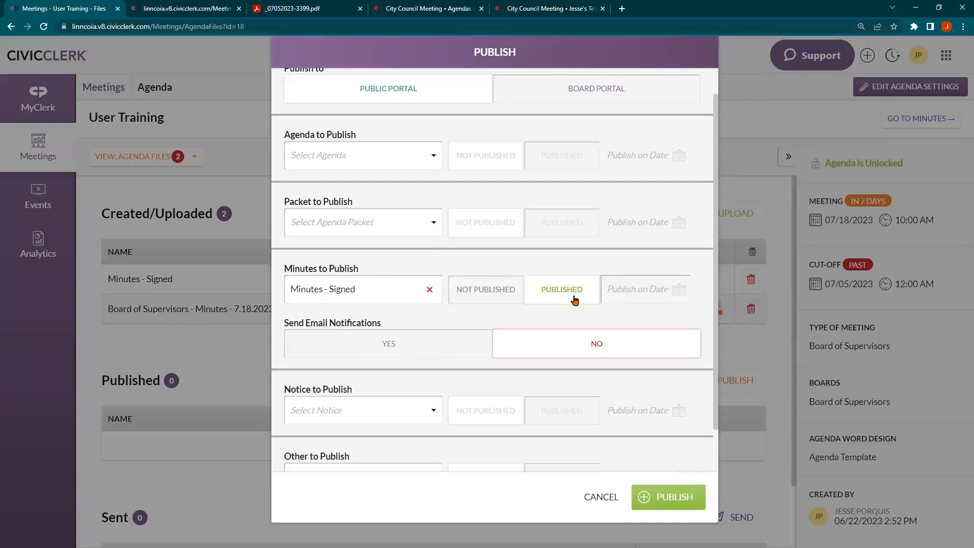
pyautogui.click(631, 292)
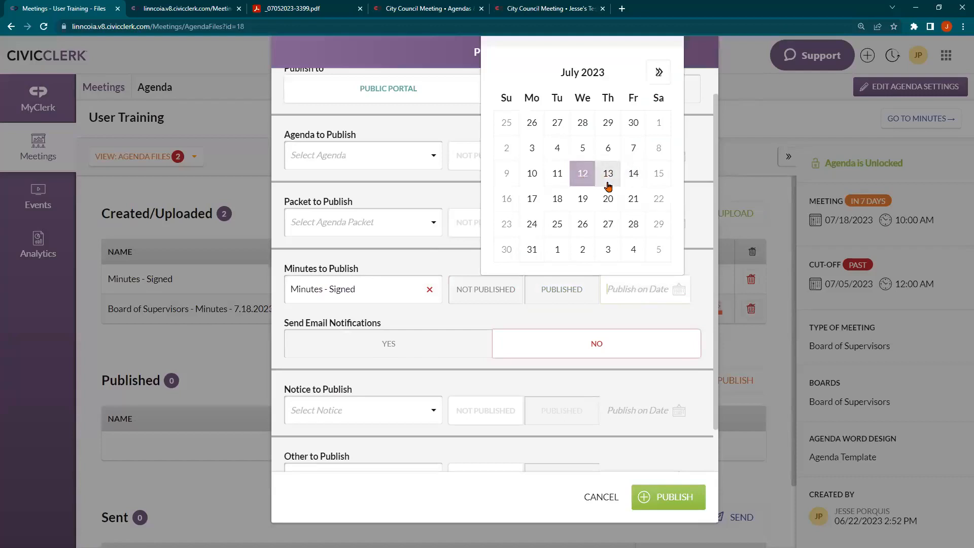
pyautogui.click(609, 175)
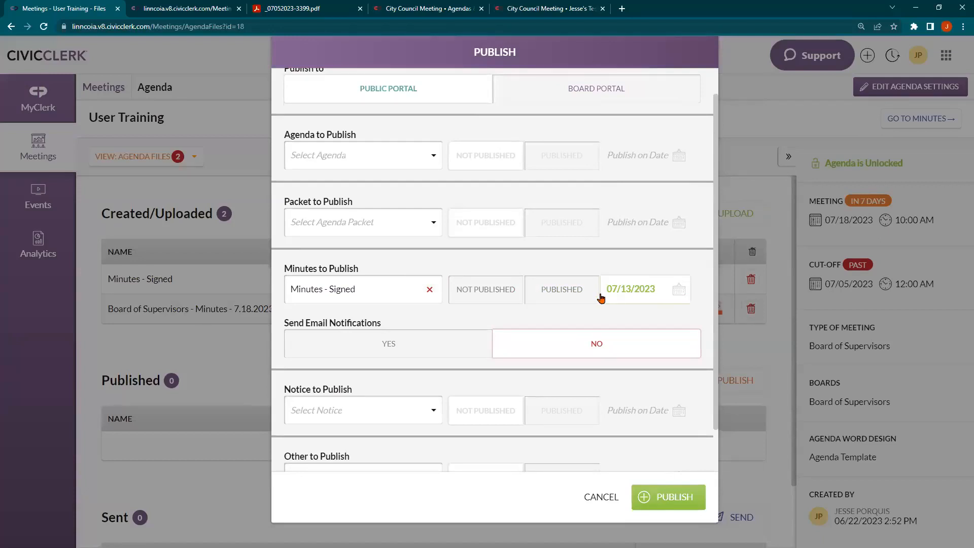
pyautogui.click(579, 294)
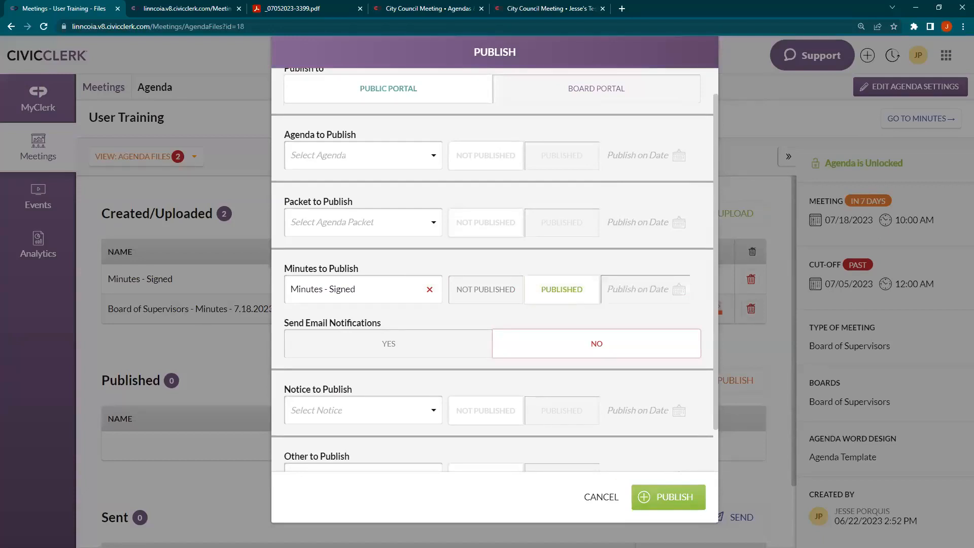
pyautogui.click(661, 498)
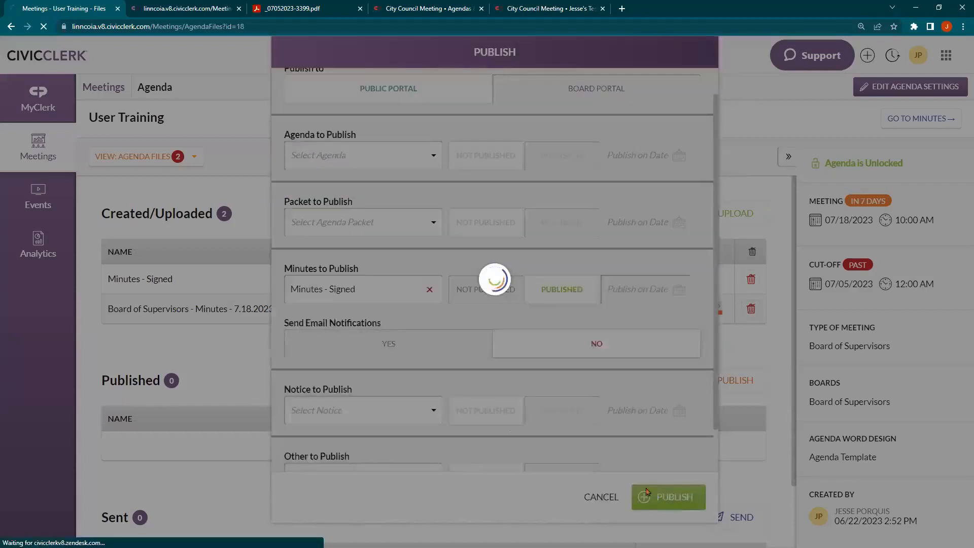
pyautogui.scroll(-2, 169, 418)
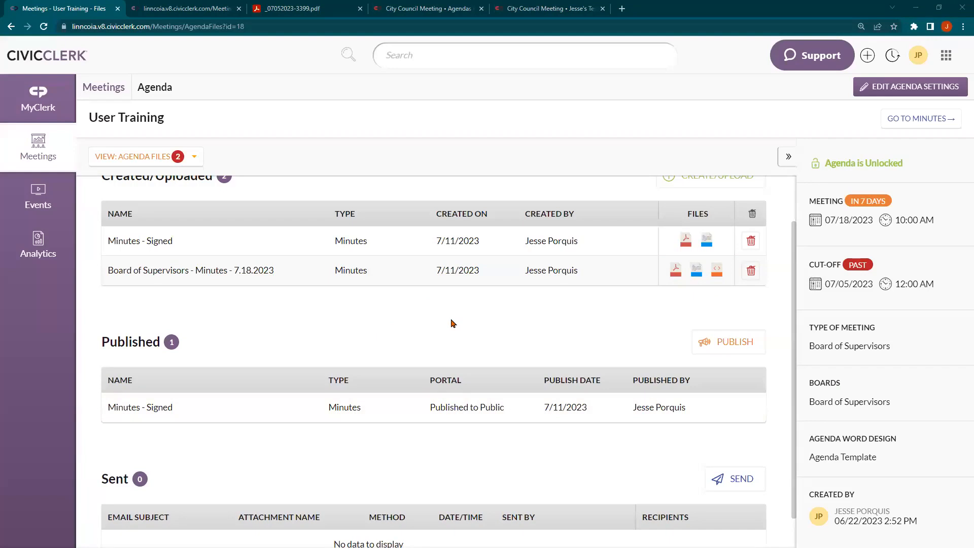
pyautogui.scroll(-1, 452, 324)
pyautogui.scroll(2, 418, 261)
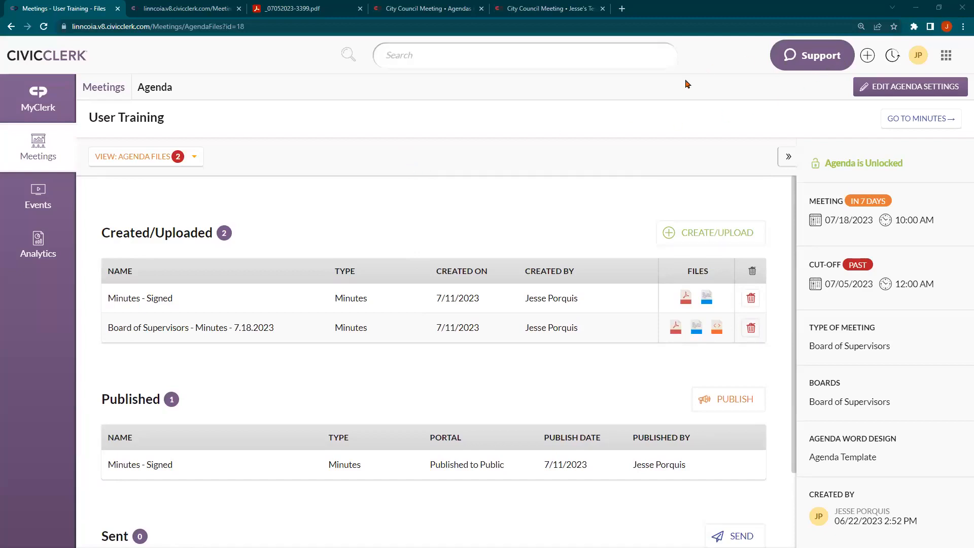
# Go from the account menu to Settings, then Meetings, then Text Snippets
pyautogui.click(917, 63)
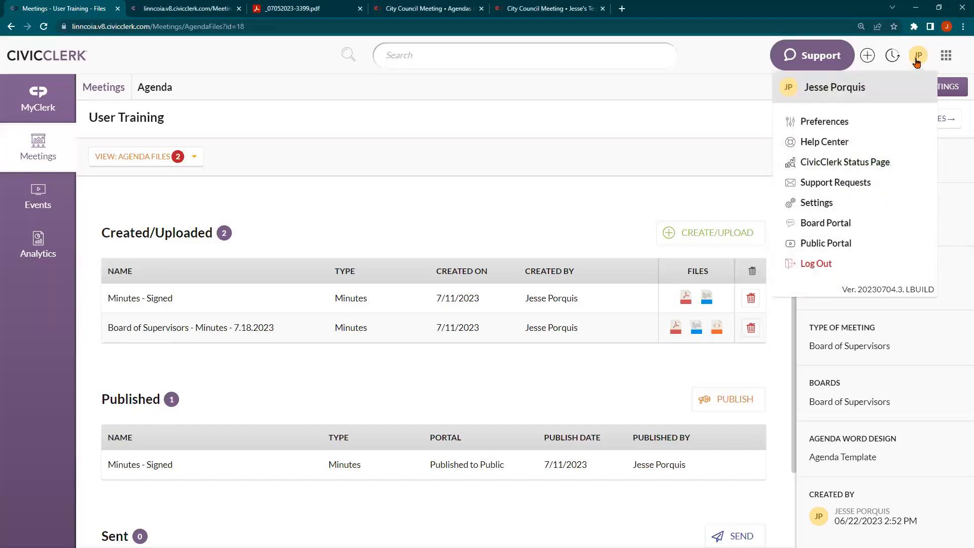
pyautogui.click(817, 203)
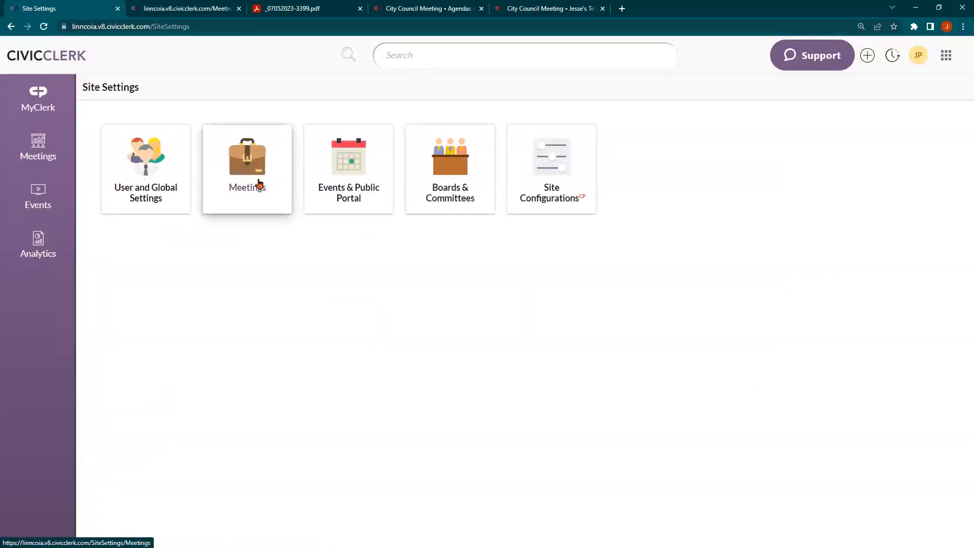
pyautogui.click(244, 180)
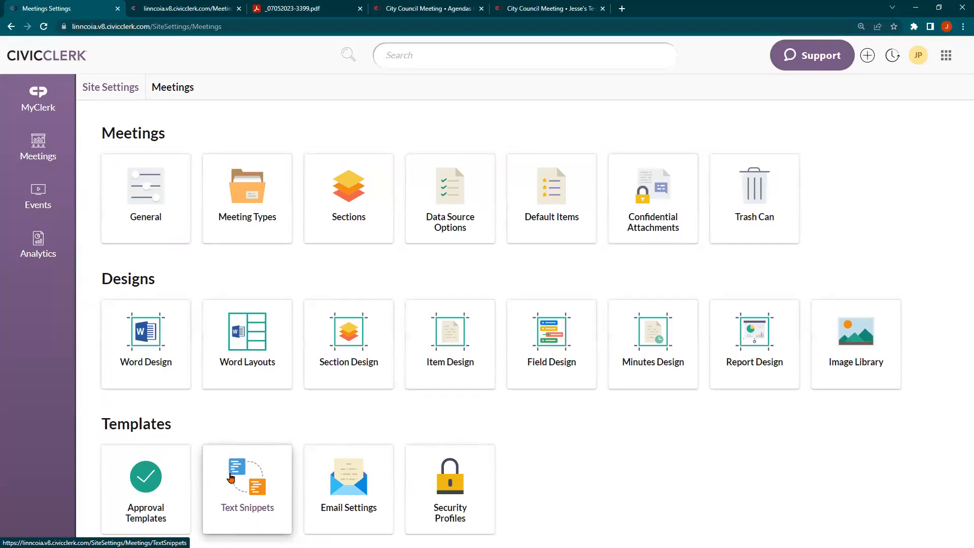
pyautogui.click(231, 478)
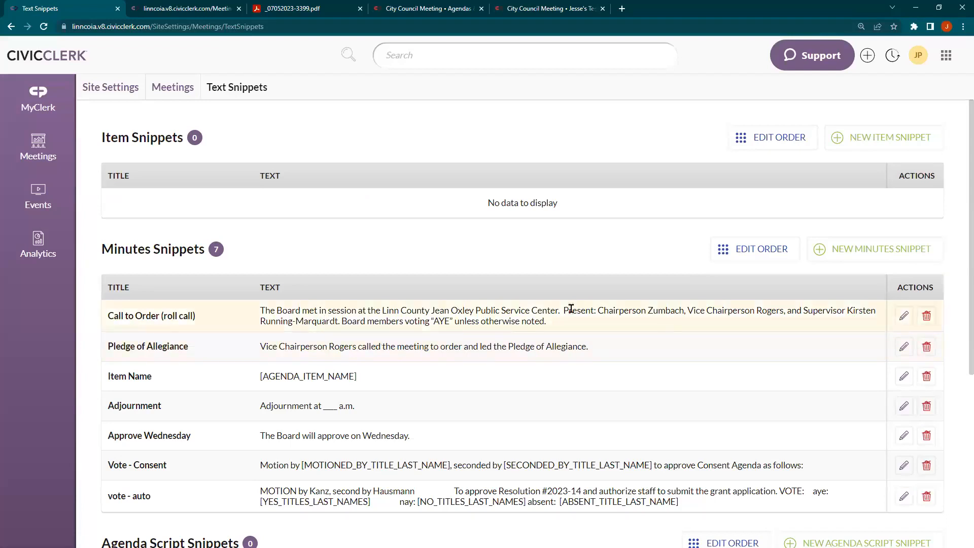
# Append ' - BOS' to the Call to Order (roll call) snippet name and save it
pyautogui.click(902, 317)
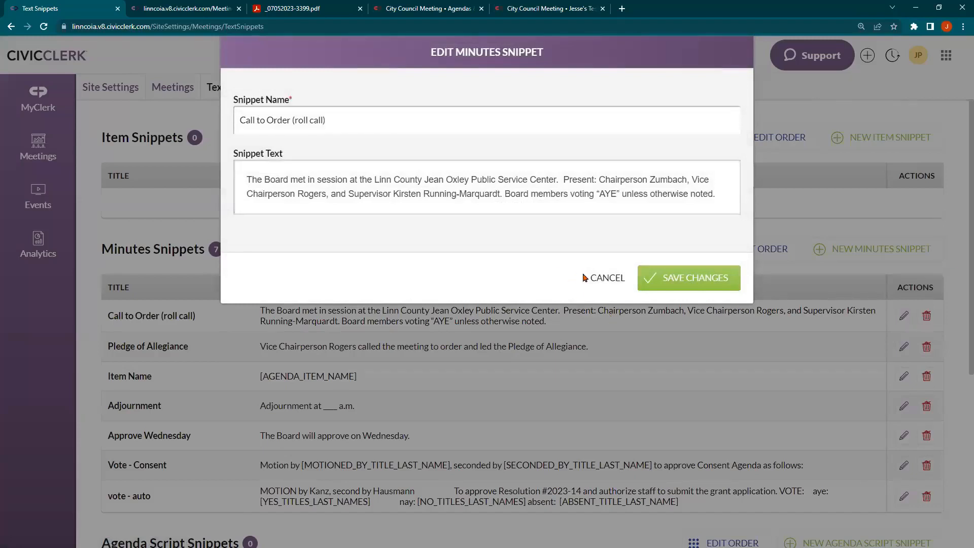
pyautogui.click(389, 123)
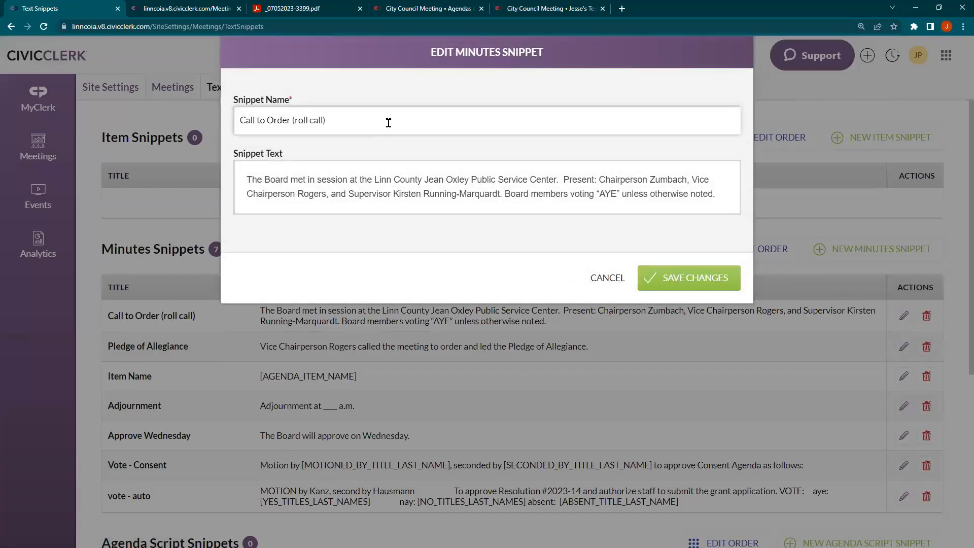
pyautogui.write('- BOS')
pyautogui.press('Return')
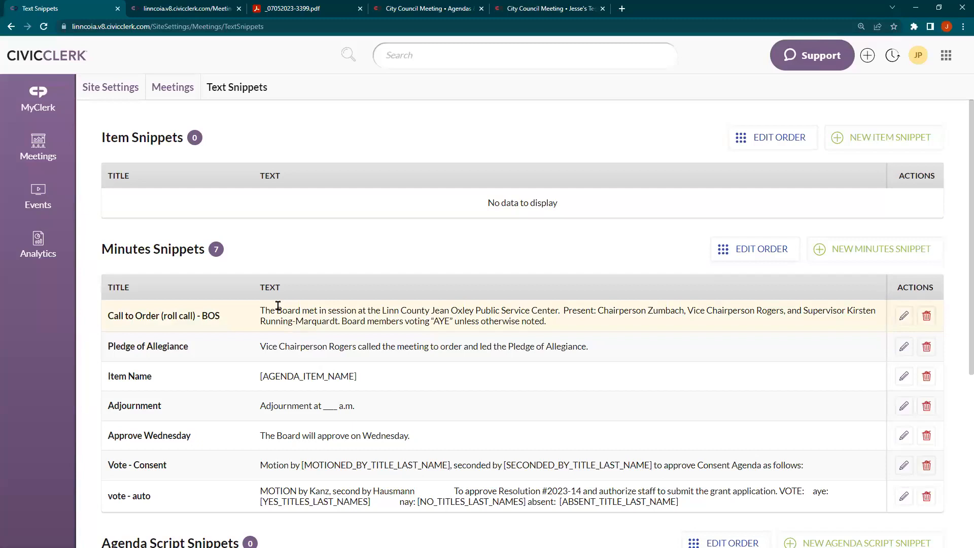
pyautogui.click(870, 248)
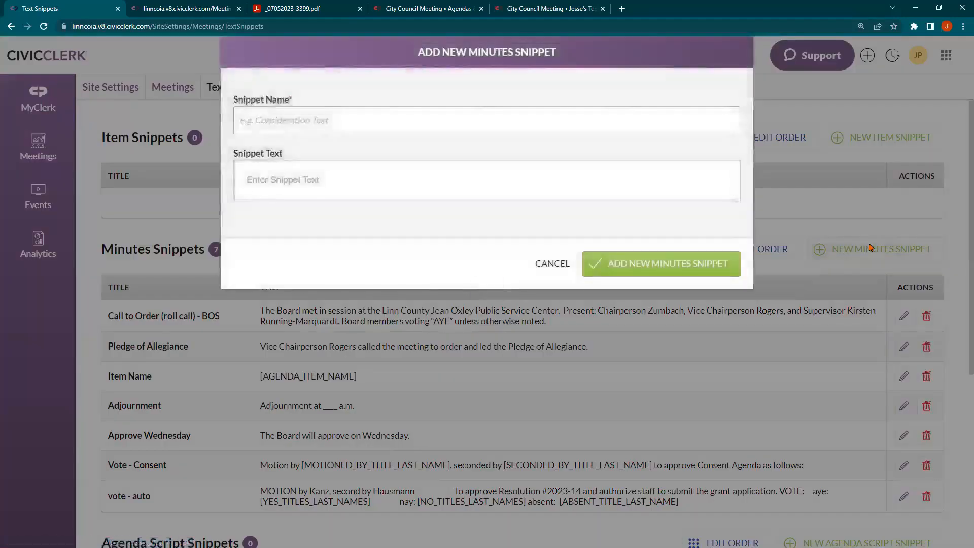
pyautogui.click(637, 187)
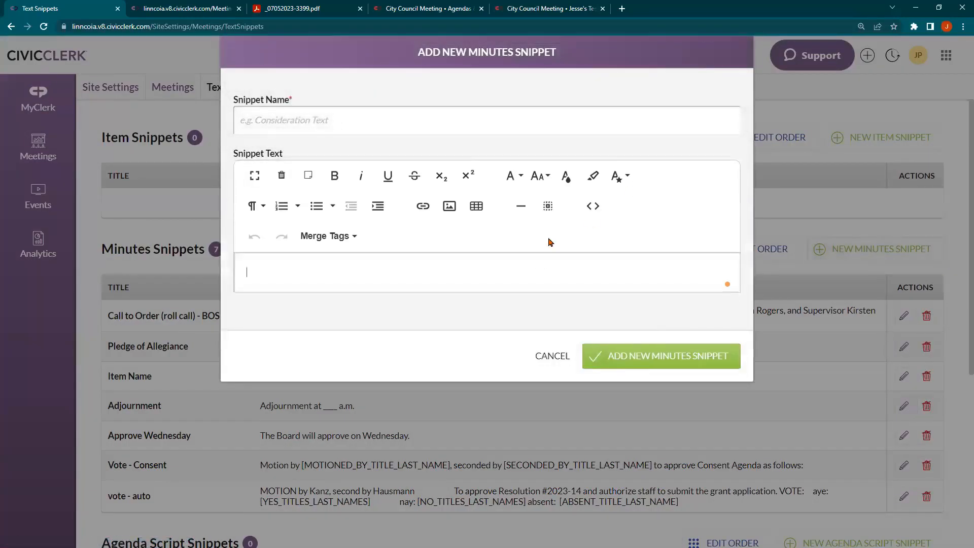
pyautogui.click(467, 118)
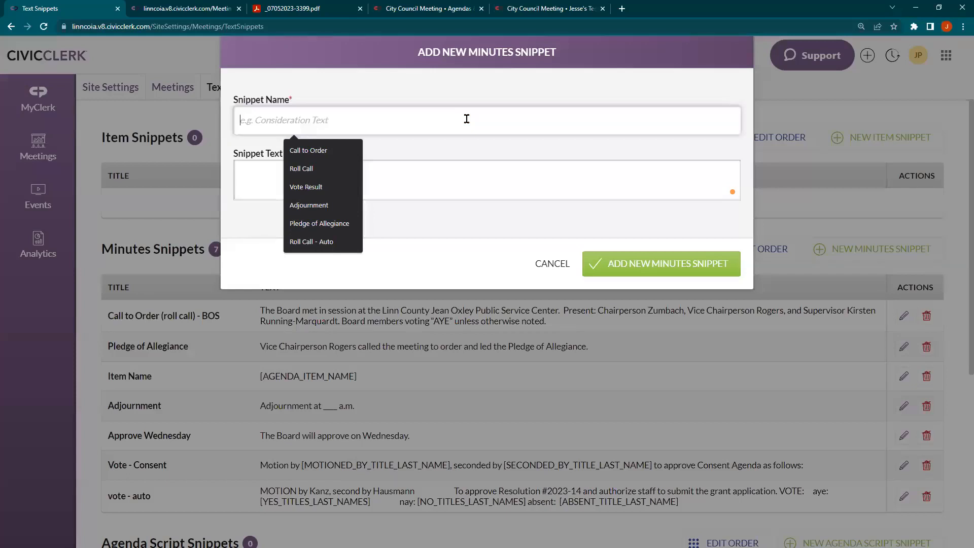
pyautogui.click(540, 257)
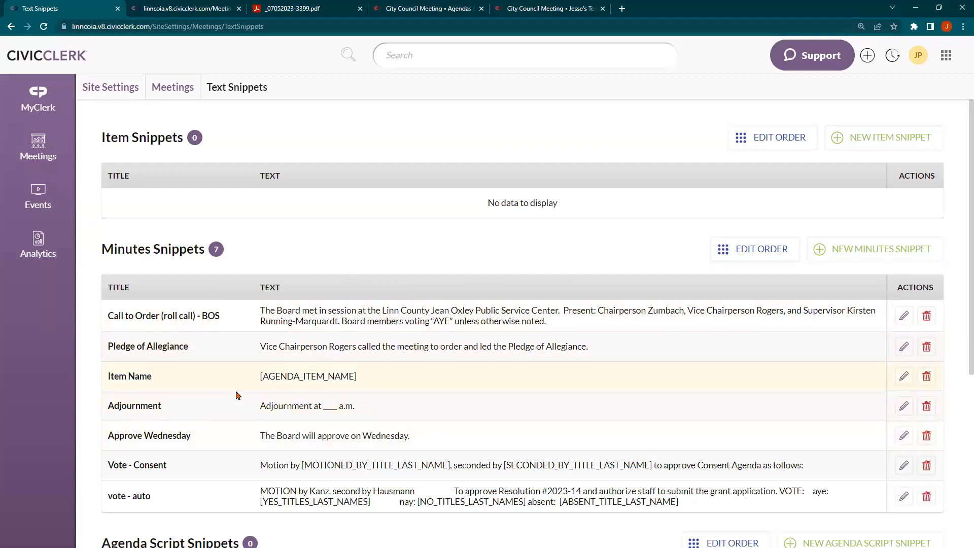
# Drag the Adjournment snippet to last place, after vote - auto, and save the order
pyautogui.click(760, 255)
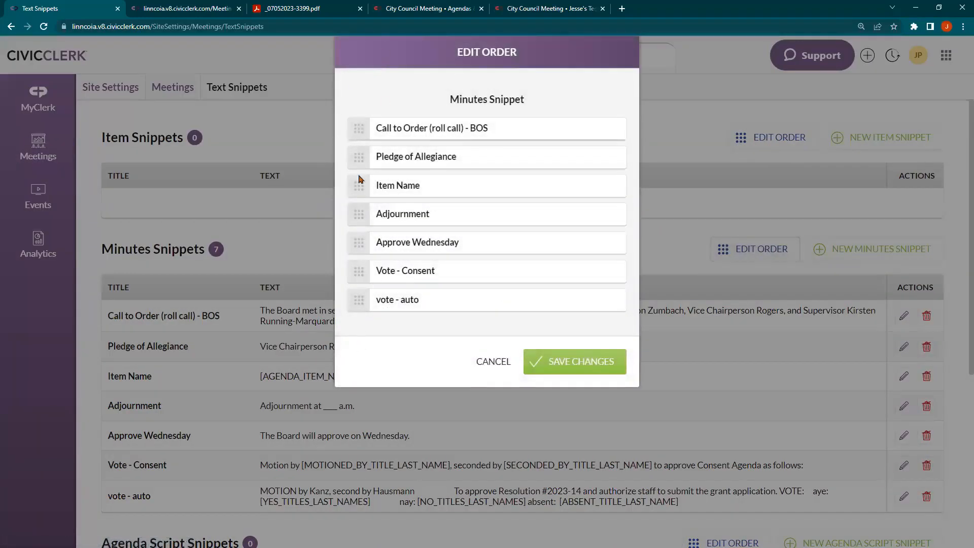
pyautogui.moveTo(363, 222); pyautogui.dragTo(367, 313)
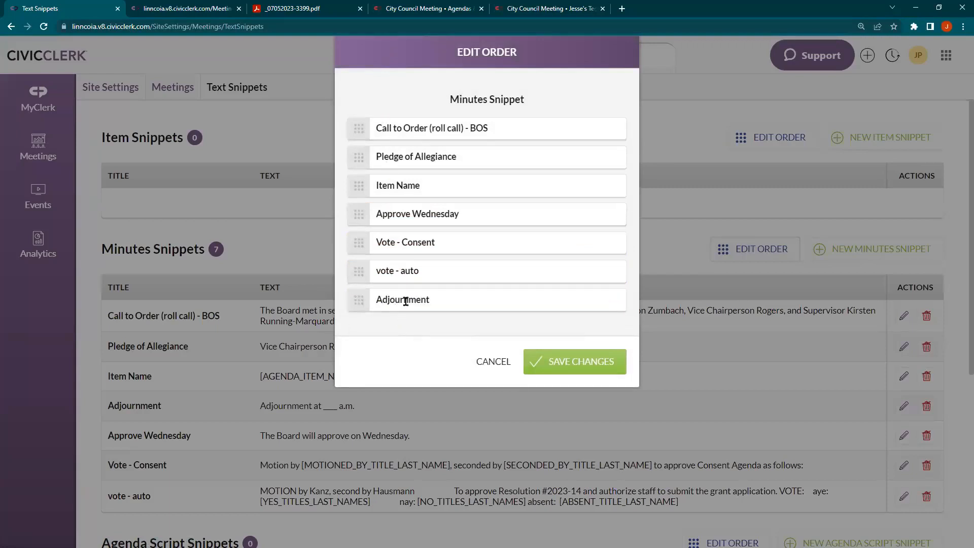
pyautogui.click(549, 361)
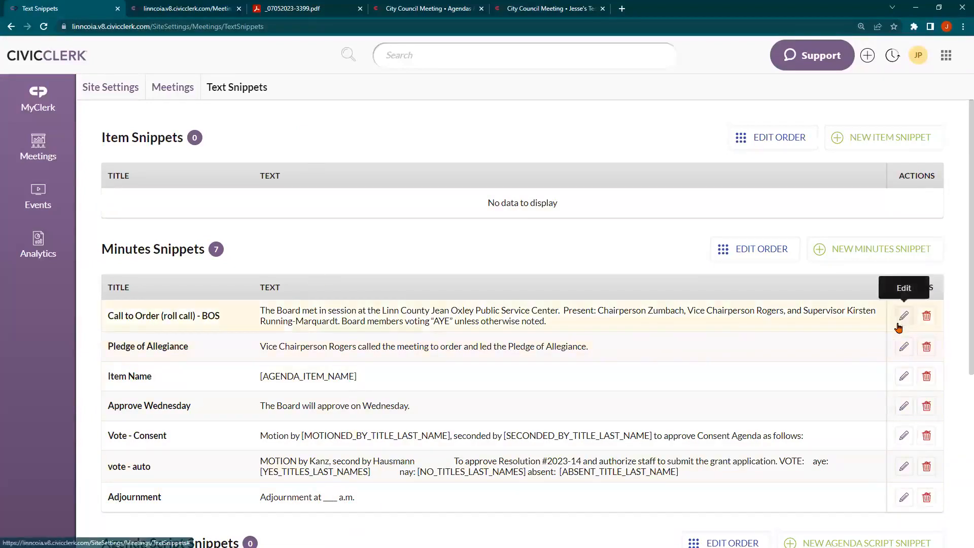
# Open the Item Name snippet for editing, then close it without changes
pyautogui.click(904, 377)
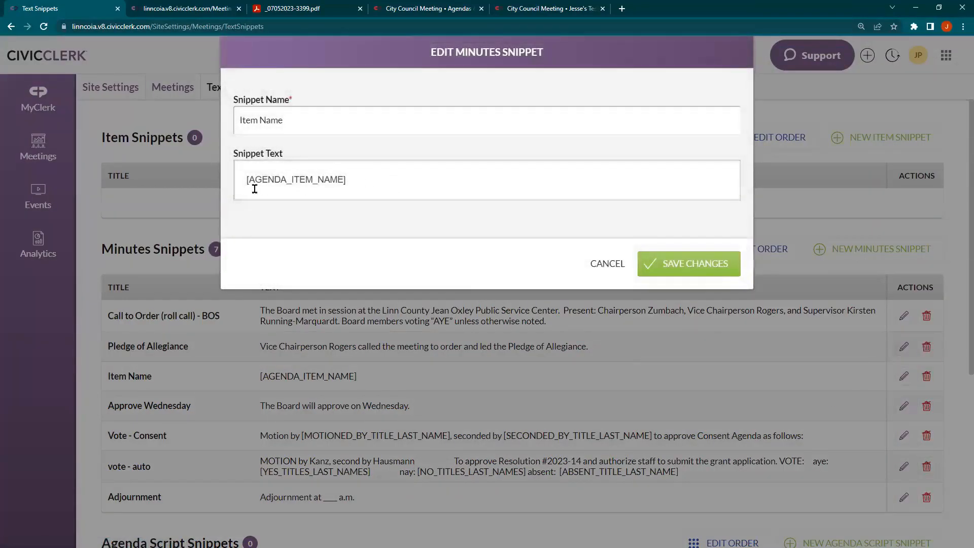
pyautogui.click(390, 184)
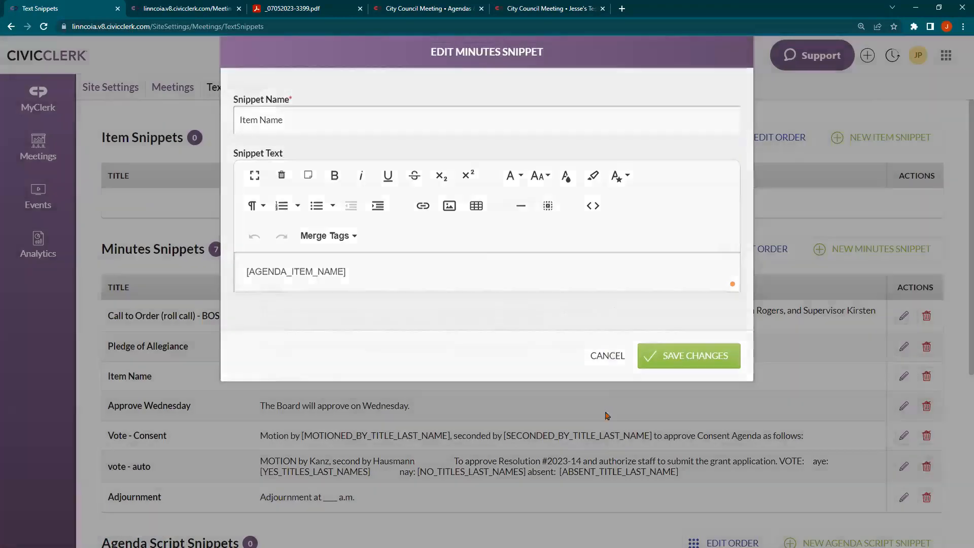
pyautogui.click(606, 415)
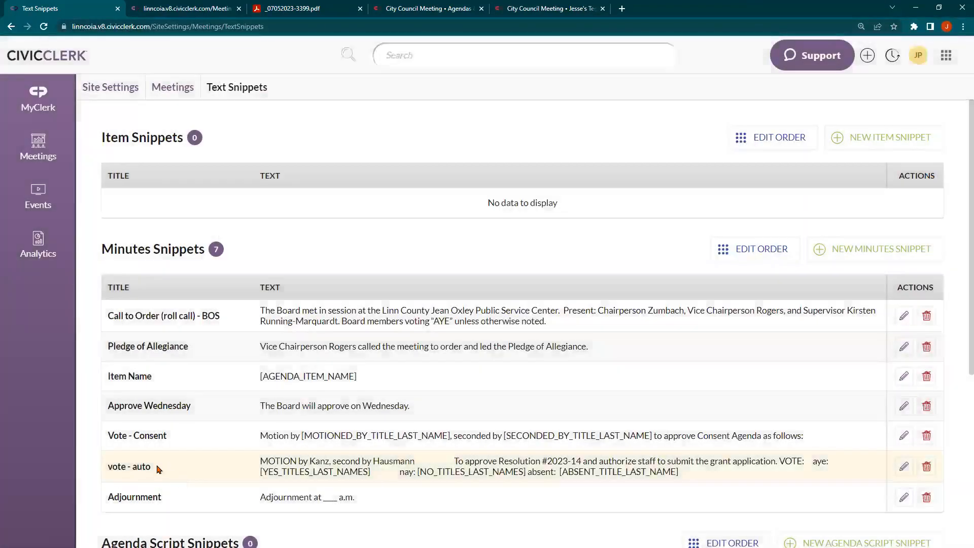
# Open the vote - auto snippet and change 'absent' to 'Absent' in its text
pyautogui.tripleClick(152, 468)
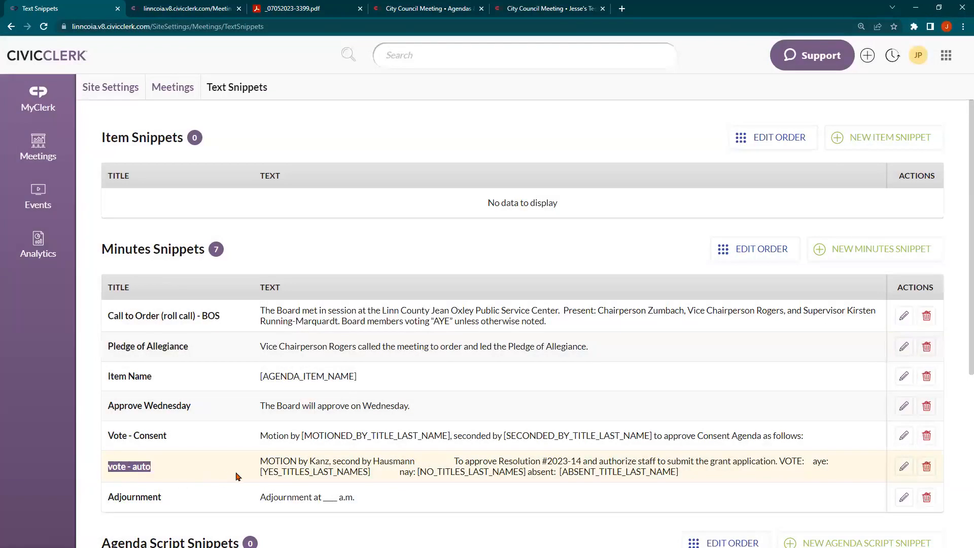
pyautogui.click(905, 466)
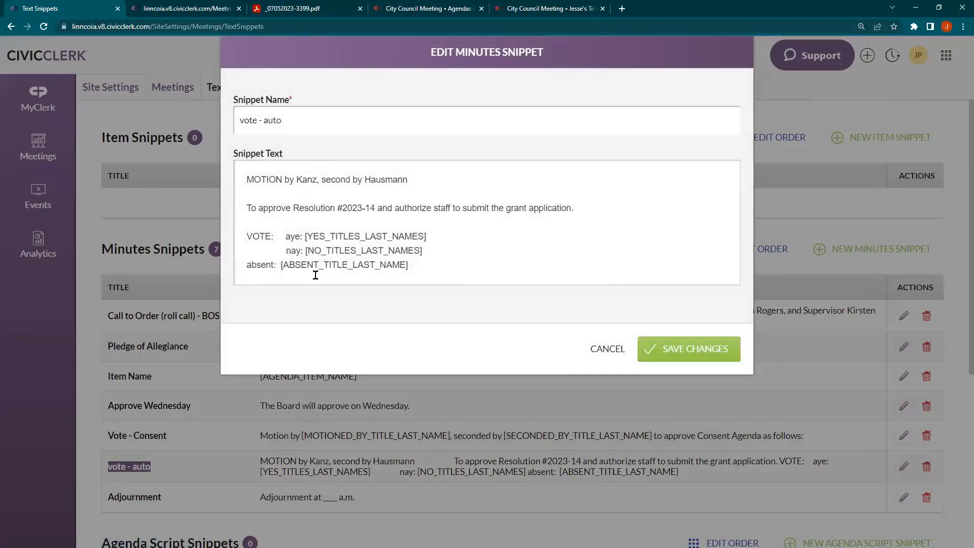
pyautogui.click(250, 266)
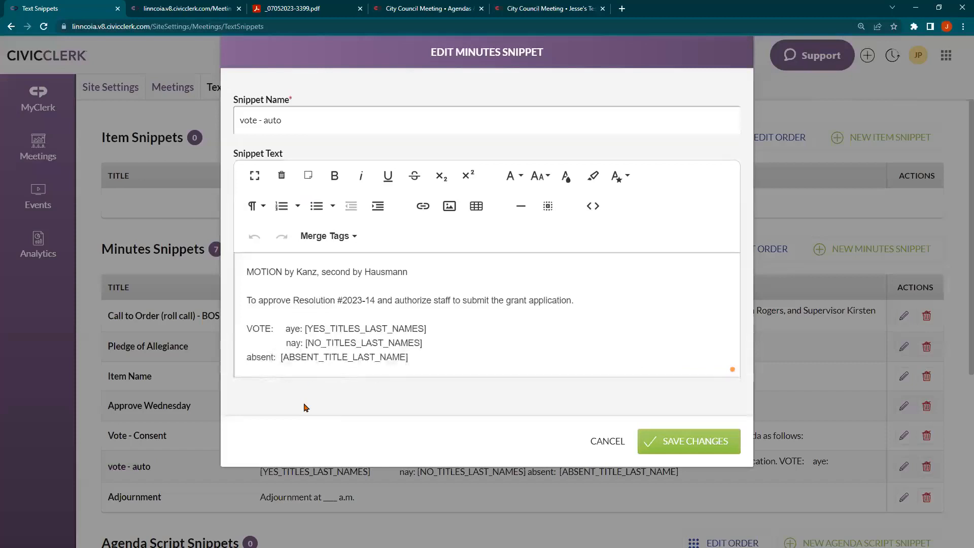
pyautogui.press('BackSpace')
pyautogui.write('A')
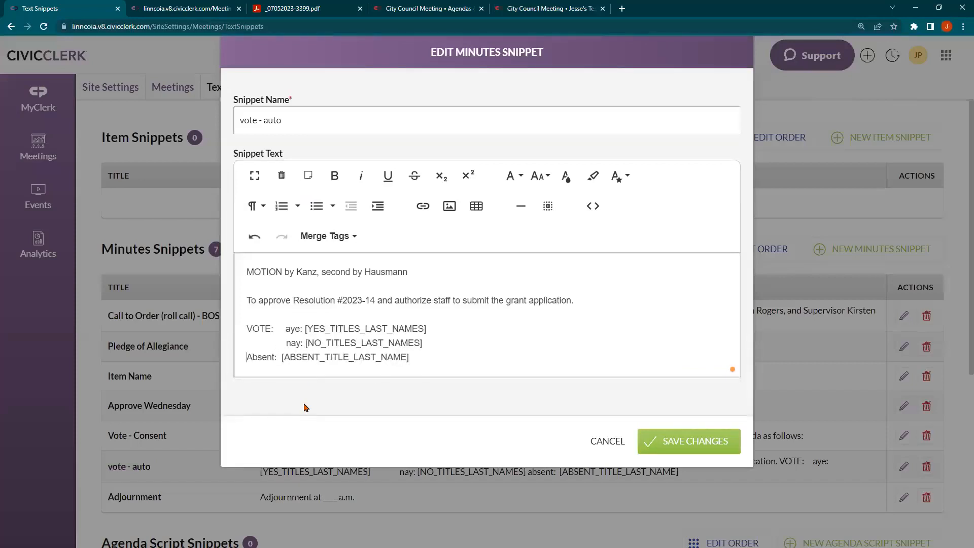
pyautogui.press('Return')
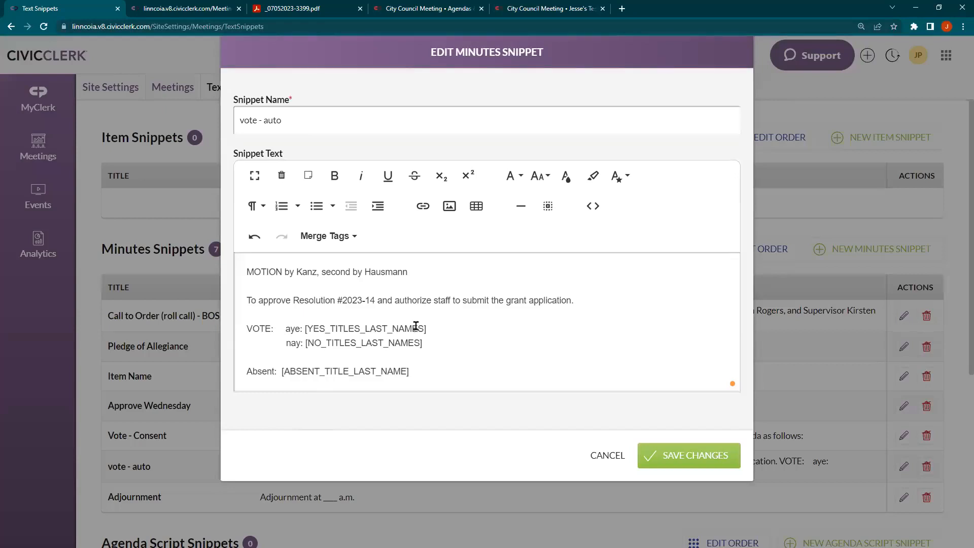
pyautogui.click(333, 239)
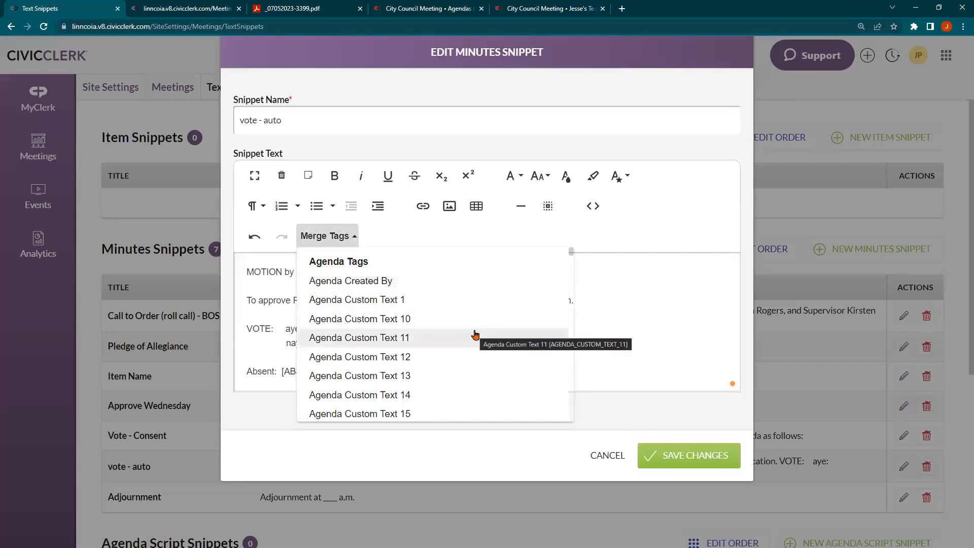
pyautogui.scroll(-4, 475, 335)
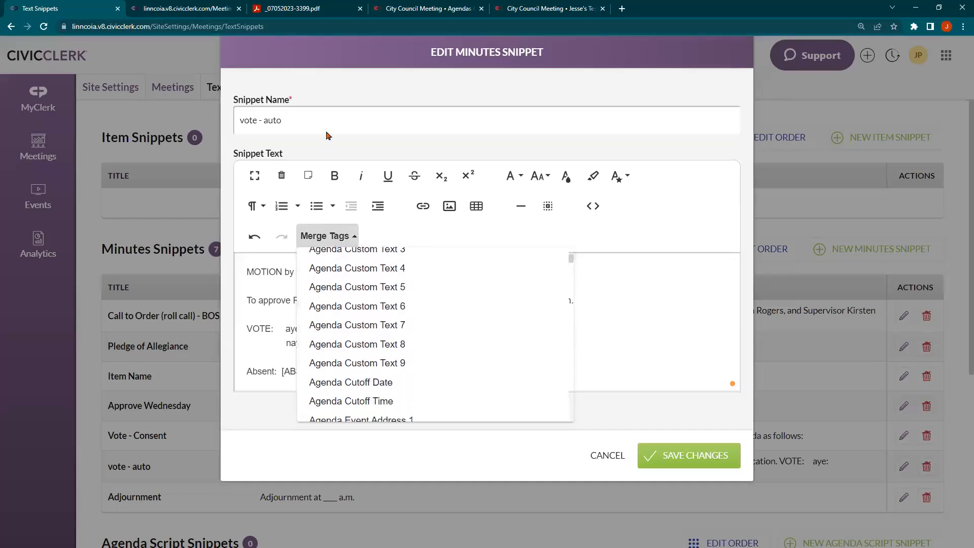
pyautogui.scroll(-1, 336, 274)
pyautogui.scroll(-1, 337, 282)
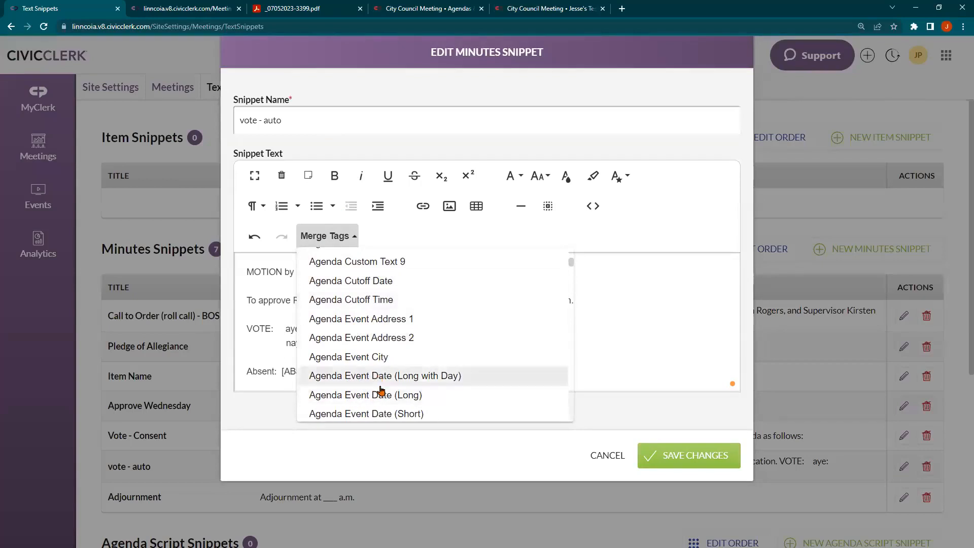
pyautogui.scroll(-1, 382, 389)
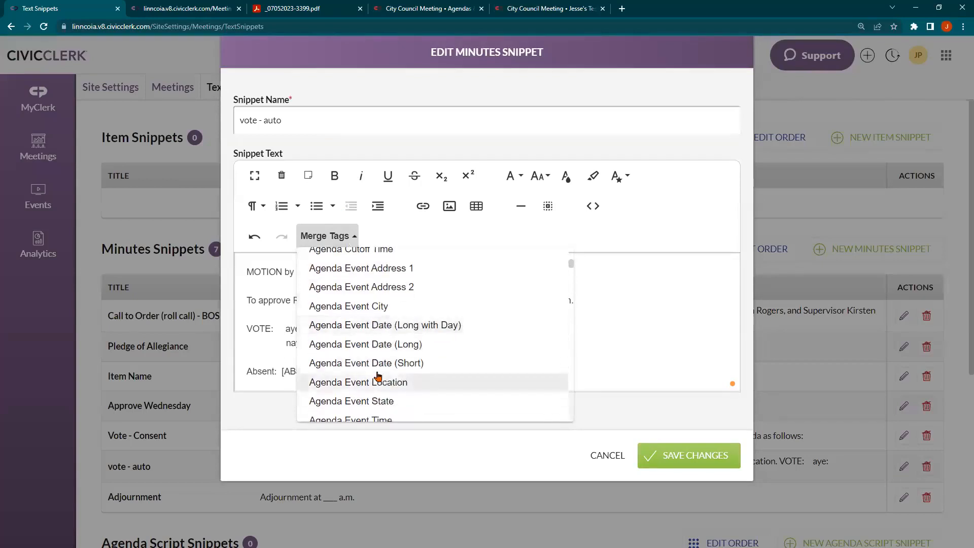
pyautogui.scroll(-1, 378, 330)
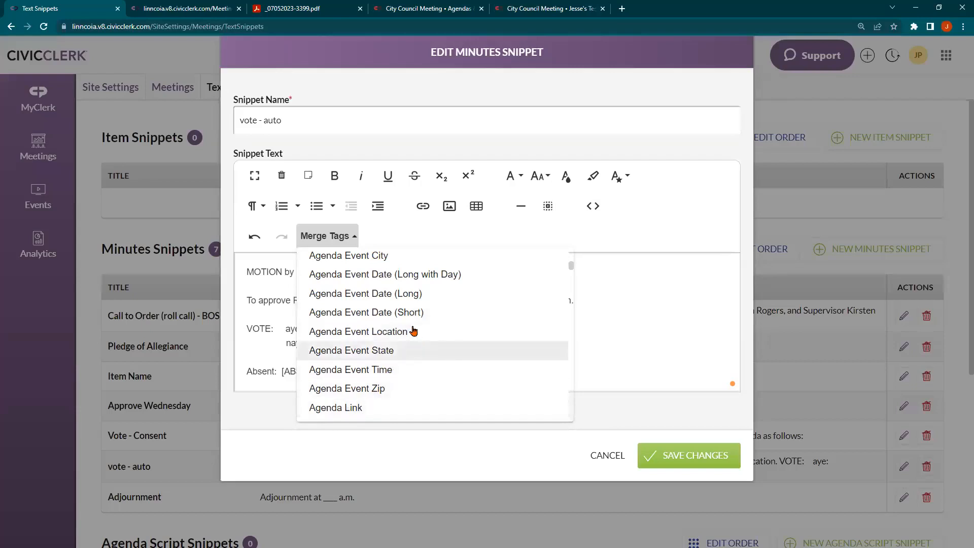
pyautogui.scroll(-12, 389, 294)
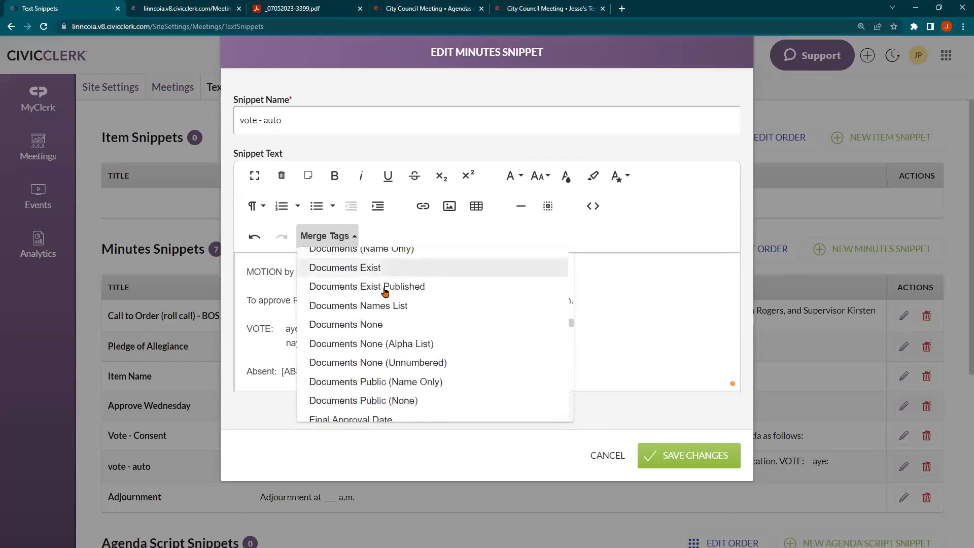
pyautogui.scroll(-15, 386, 292)
pyautogui.scroll(-2, 316, 308)
pyautogui.scroll(3, 350, 325)
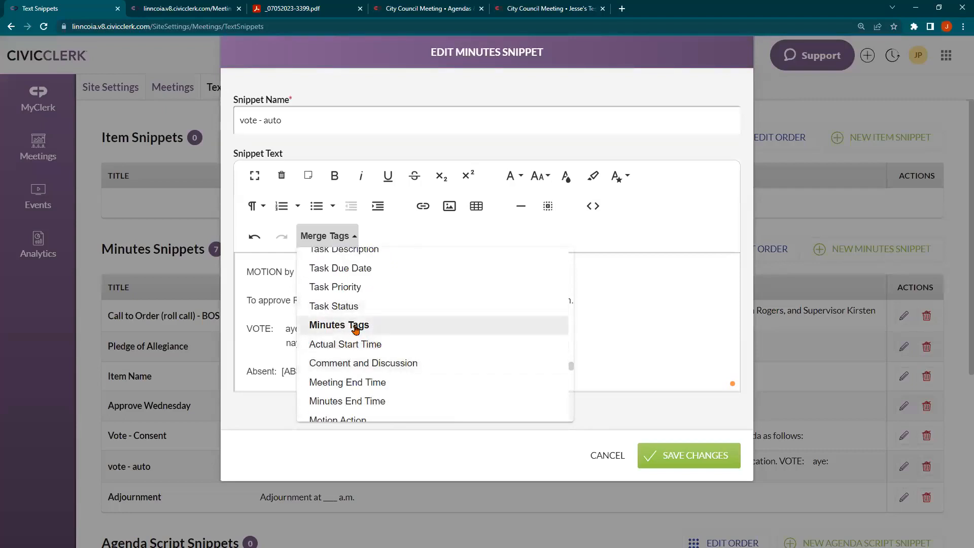
pyautogui.scroll(-3, 365, 329)
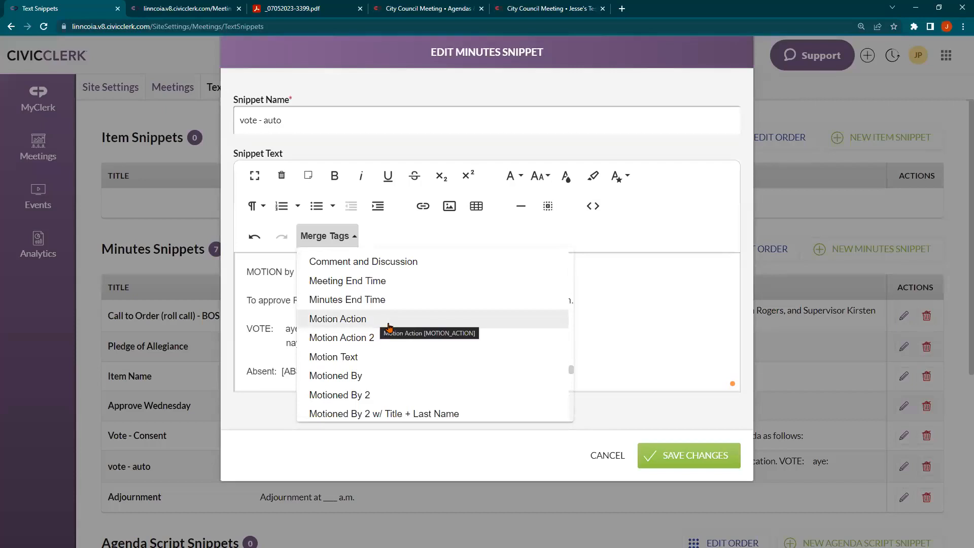
pyautogui.scroll(-1, 389, 326)
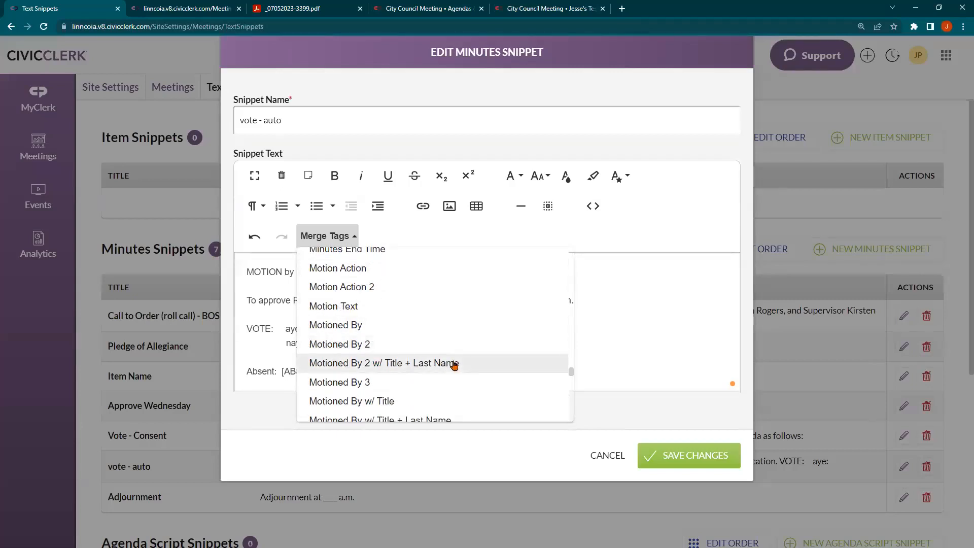
pyautogui.scroll(-3, 388, 295)
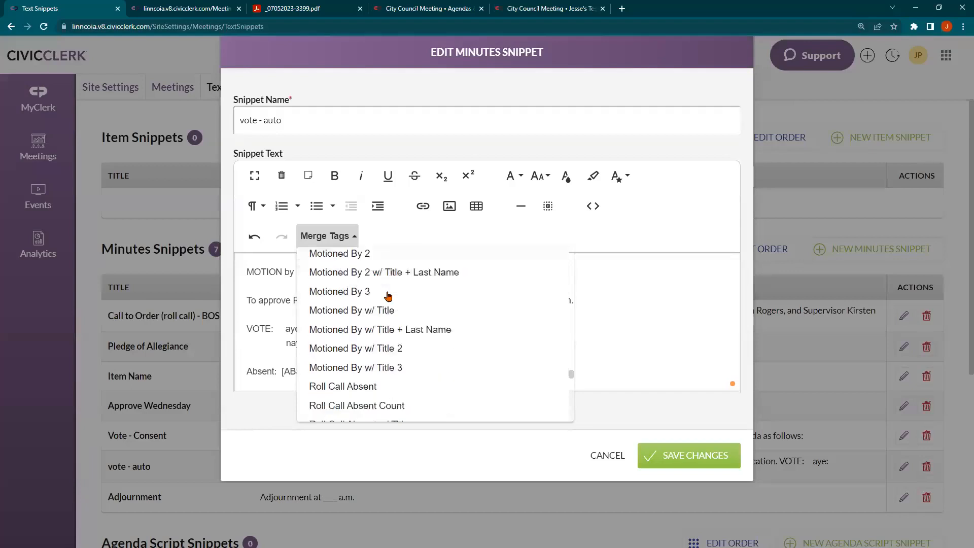
pyautogui.scroll(-1, 376, 310)
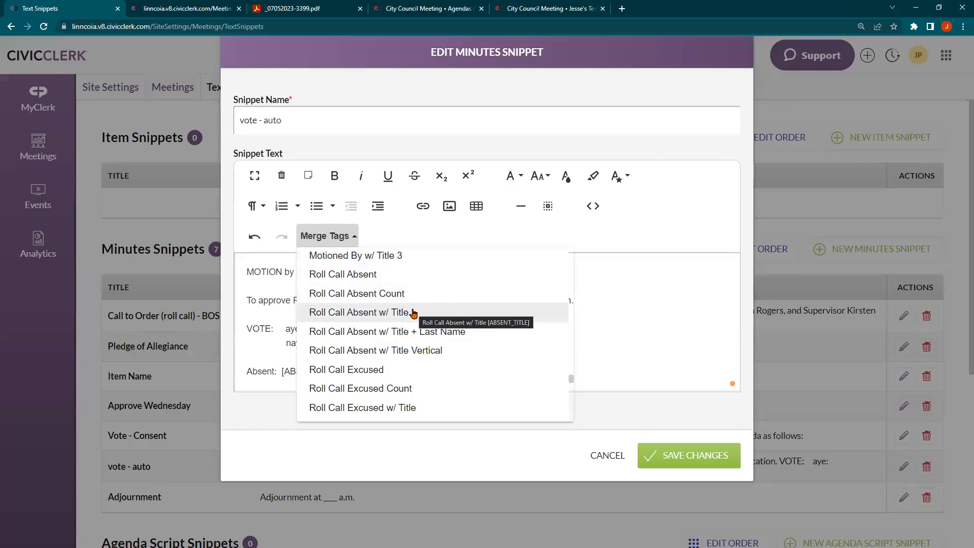
pyautogui.scroll(-7, 411, 314)
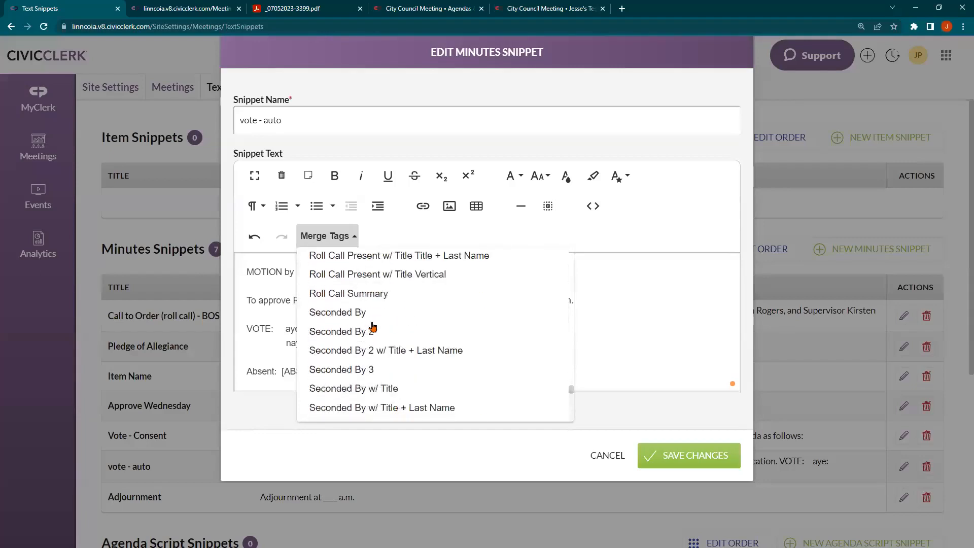
pyautogui.scroll(-1, 364, 326)
pyautogui.scroll(1, 348, 311)
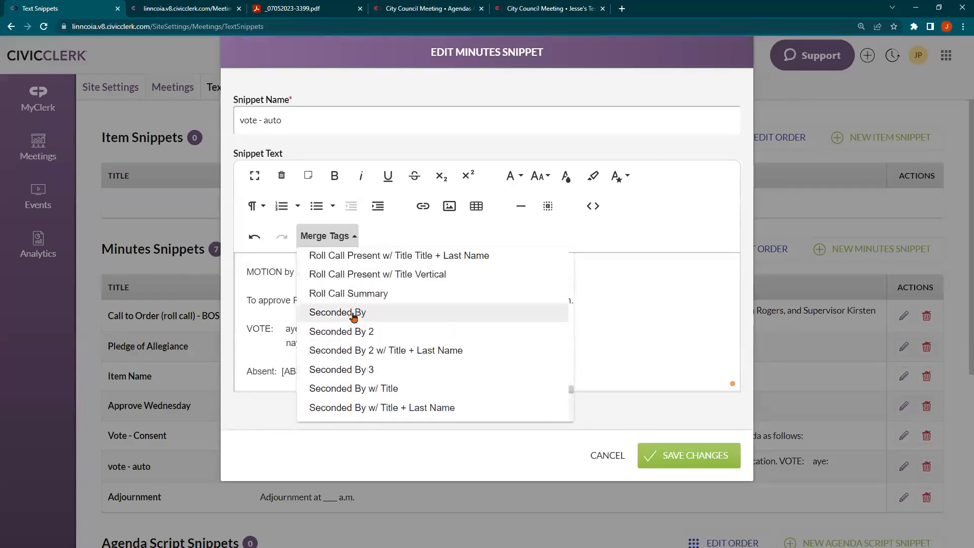
pyautogui.scroll(-1, 355, 338)
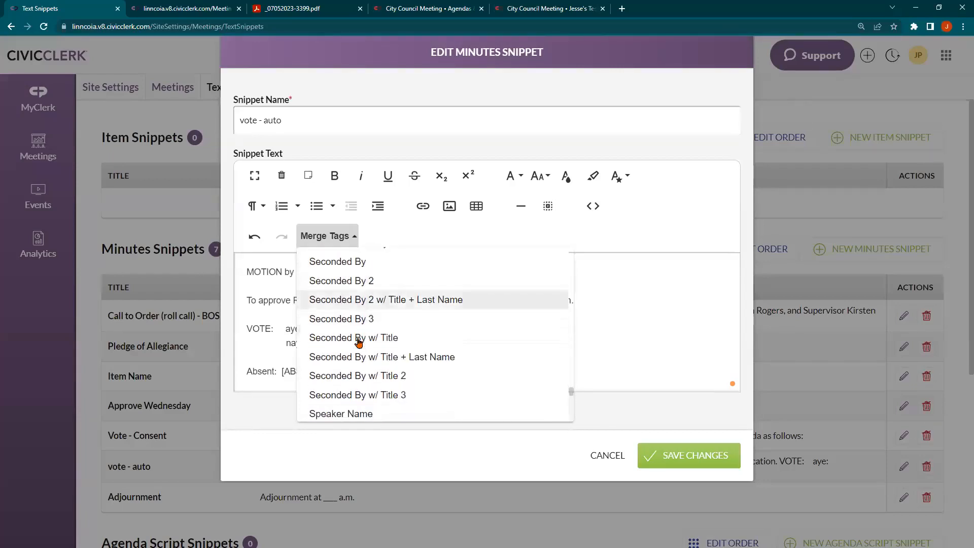
pyautogui.click(278, 278)
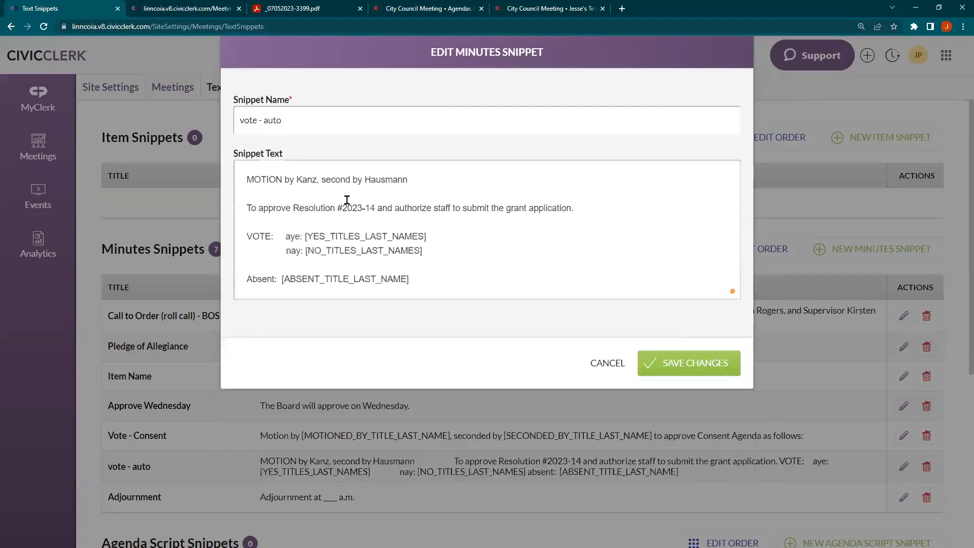
# Replace the seconder's name on the MOTION line with the [SECONDED_BY_TITLE_LAST_NAME] merge tag
pyautogui.moveTo(366, 179); pyautogui.dragTo(416, 180)
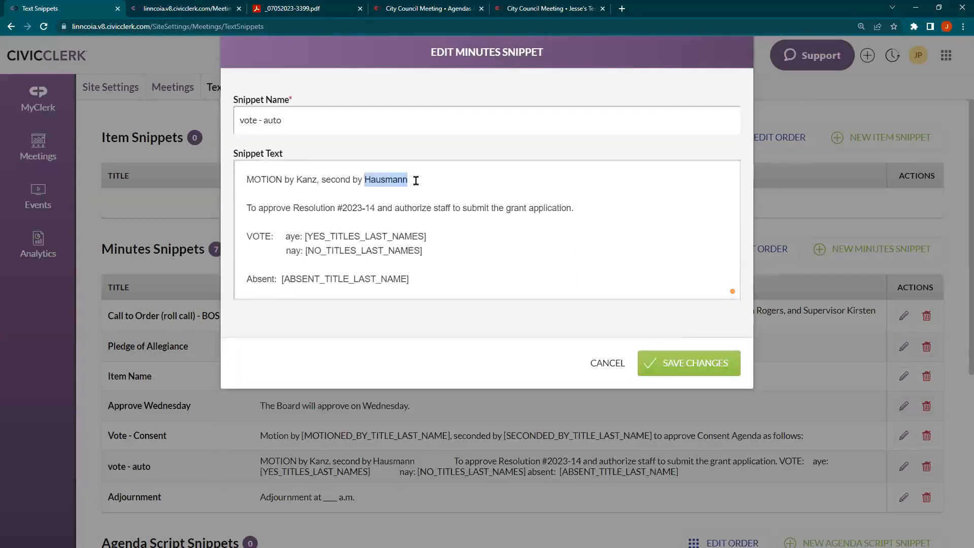
pyautogui.click(263, 154)
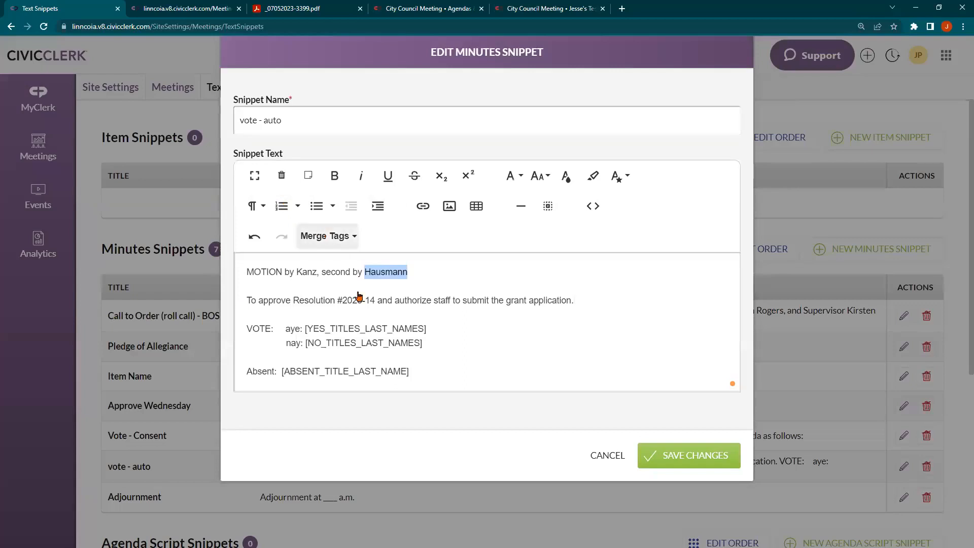
pyautogui.click(324, 236)
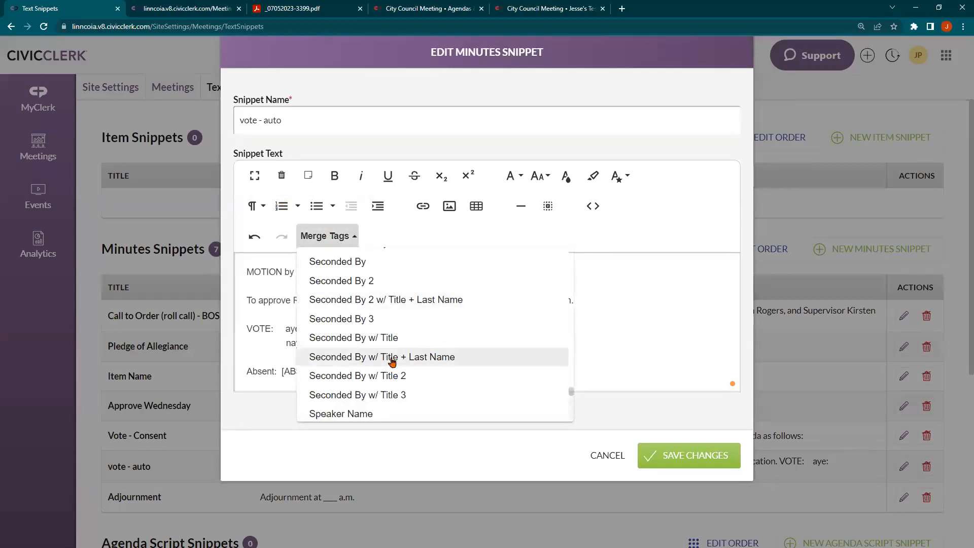
pyautogui.click(422, 357)
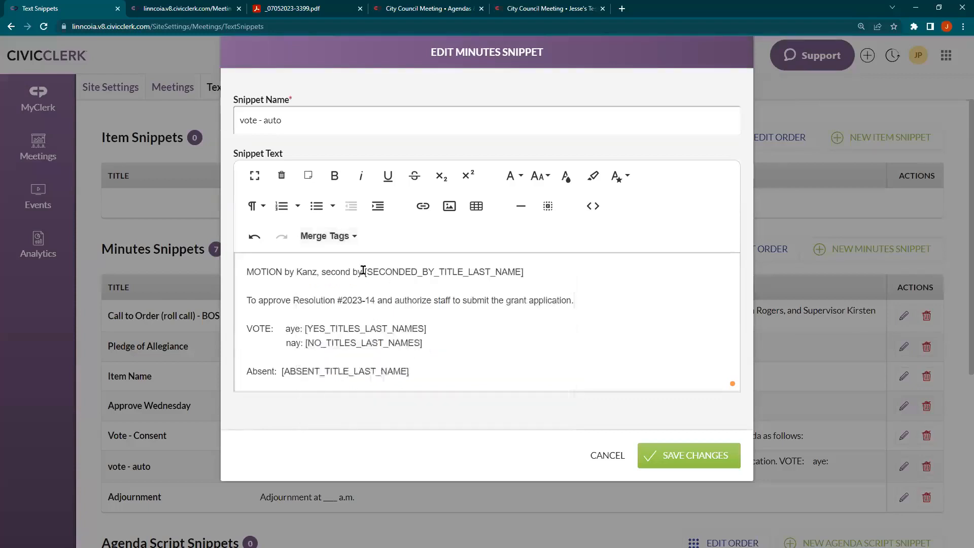
# Replace the mover's name on the MOTION line with the [MOTIONED_BY_TITLE_LAST_NAME] merge tag
pyautogui.doubleClick(302, 272)
pyautogui.click(313, 236)
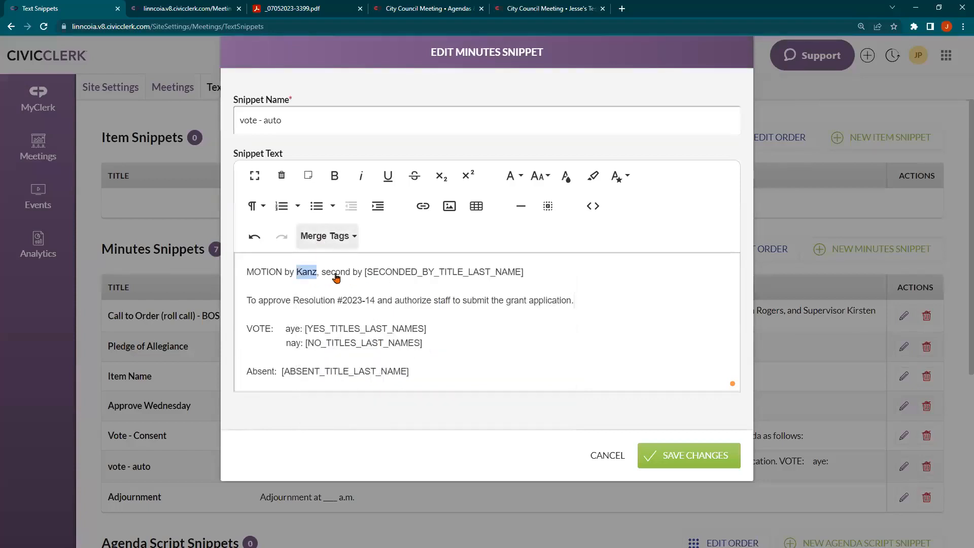
pyautogui.scroll(3, 358, 303)
pyautogui.scroll(6, 357, 303)
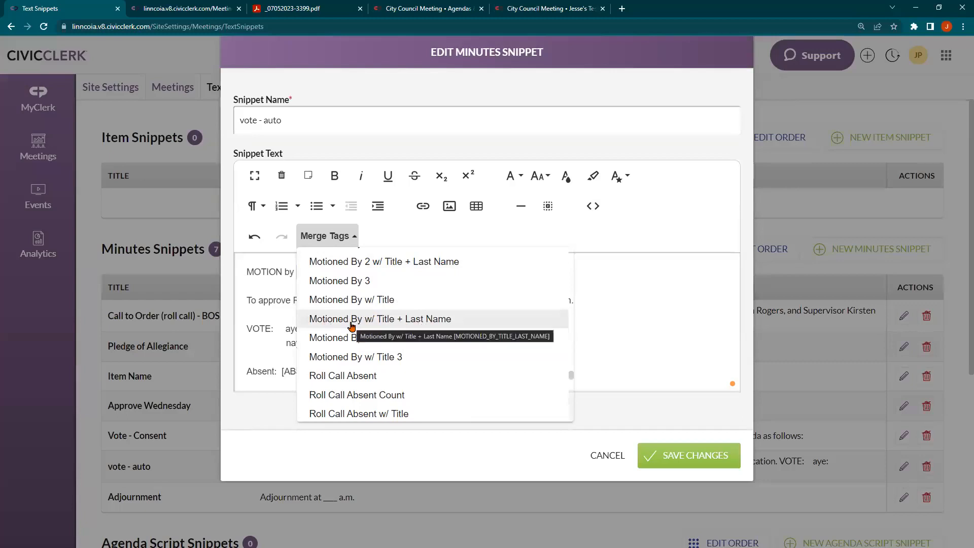
pyautogui.scroll(-4, 351, 327)
pyautogui.scroll(-6, 351, 326)
pyautogui.scroll(1, 348, 324)
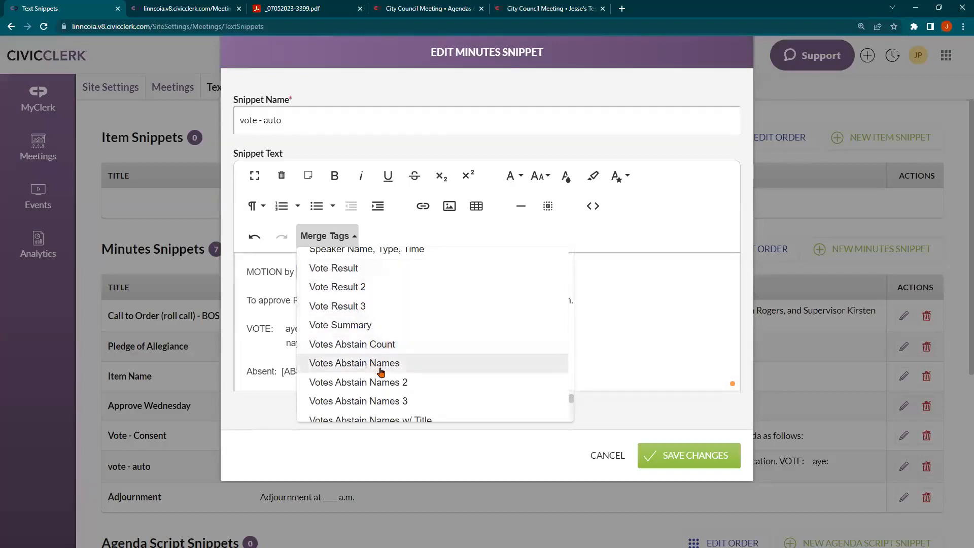
pyautogui.scroll(-4, 416, 383)
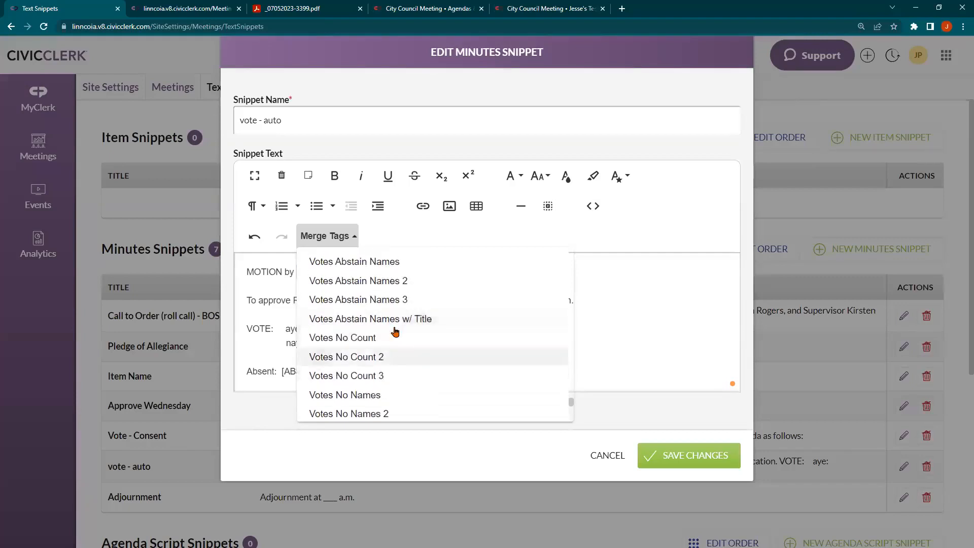
pyautogui.scroll(-5, 390, 345)
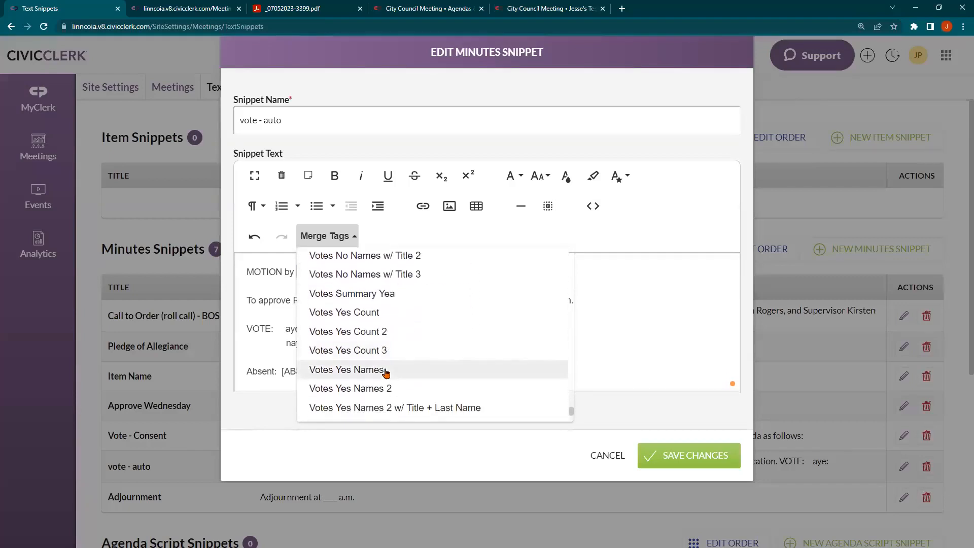
pyautogui.scroll(10, 381, 335)
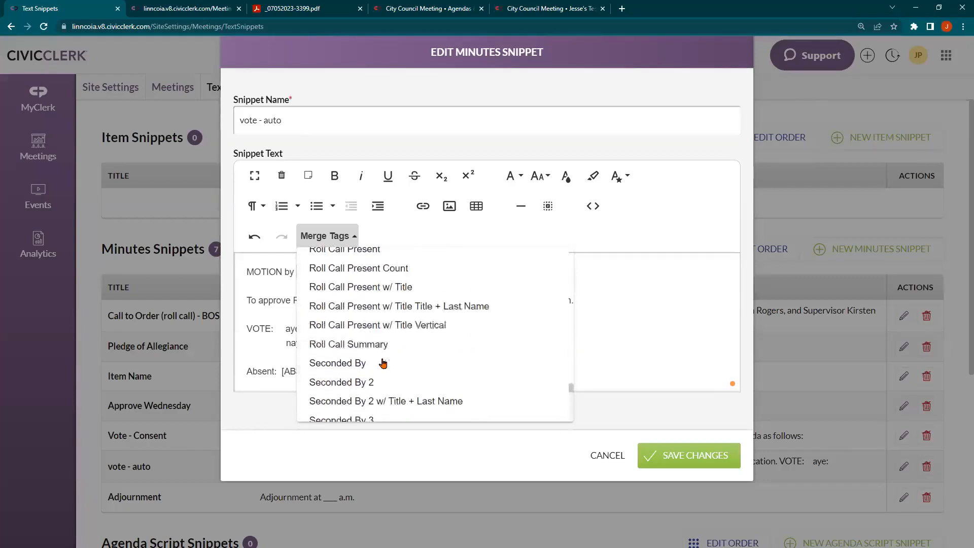
pyautogui.scroll(5, 384, 364)
pyautogui.scroll(-1, 378, 371)
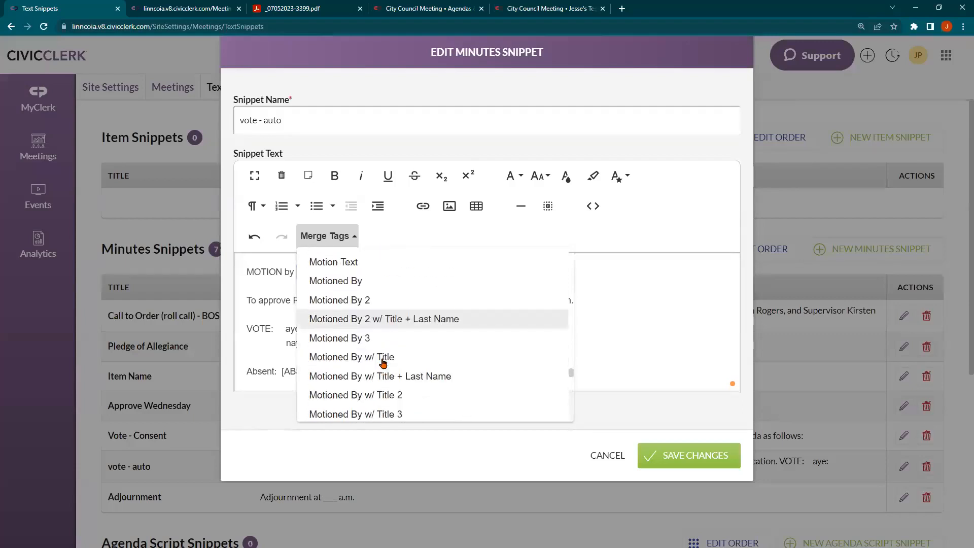
pyautogui.click(378, 370)
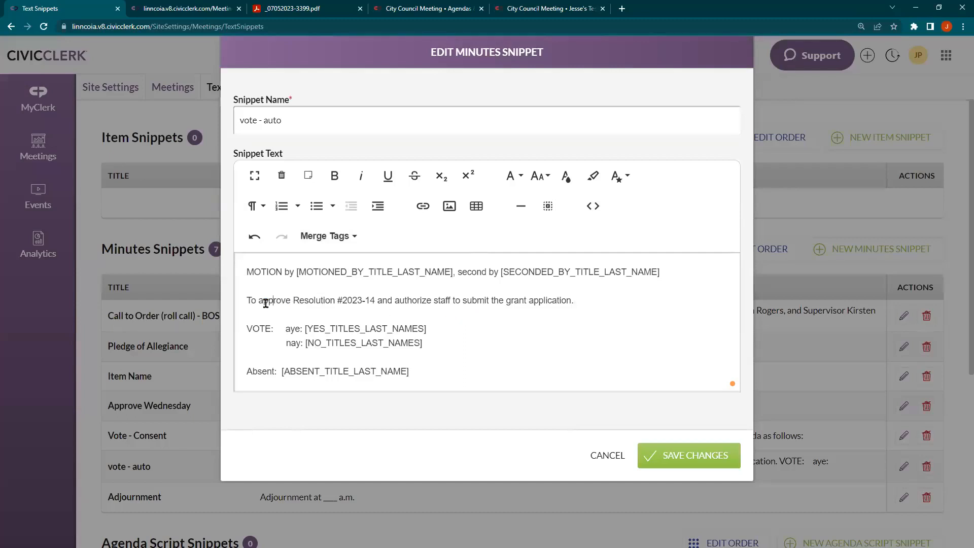
# Swap the resolution wording after 'To approve' for the [AGENDA_ITEM_NAME] tag and save the changes
pyautogui.moveTo(292, 300); pyautogui.dragTo(567, 295)
pyautogui.click(335, 236)
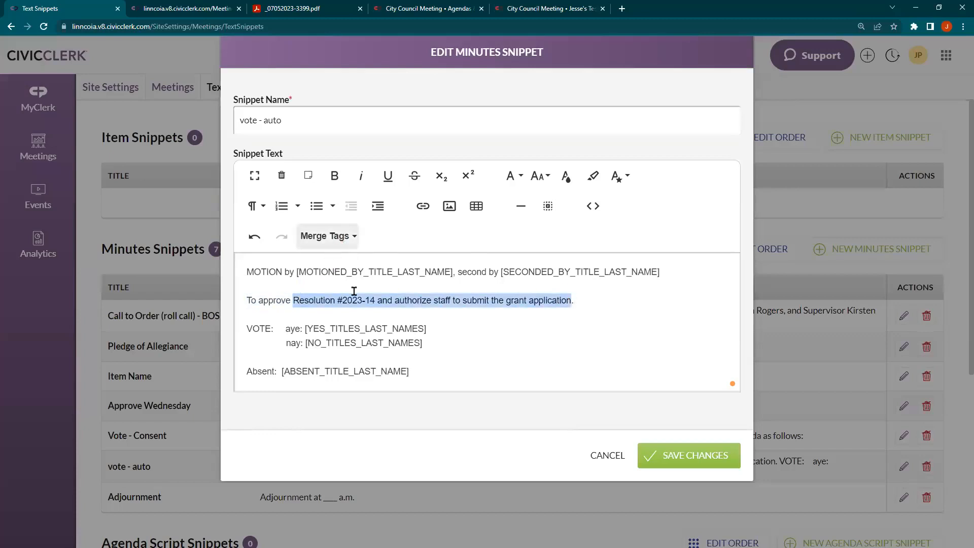
pyautogui.scroll(-2, 383, 309)
pyautogui.scroll(10, 383, 311)
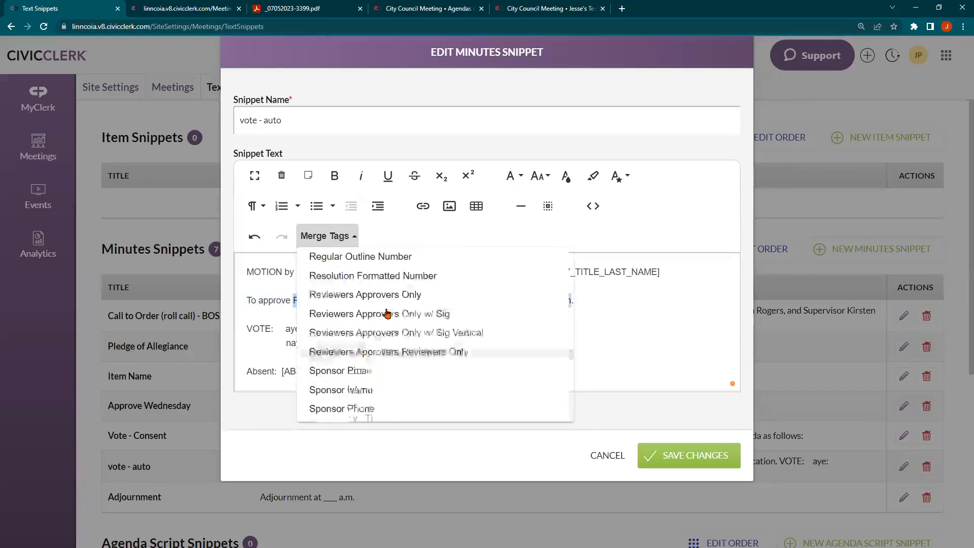
pyautogui.scroll(6, 386, 310)
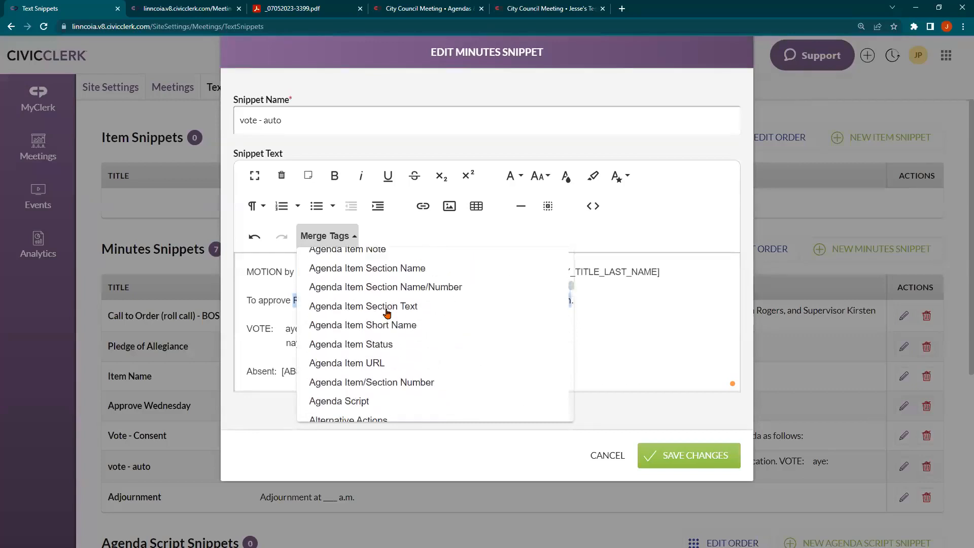
pyautogui.click(380, 264)
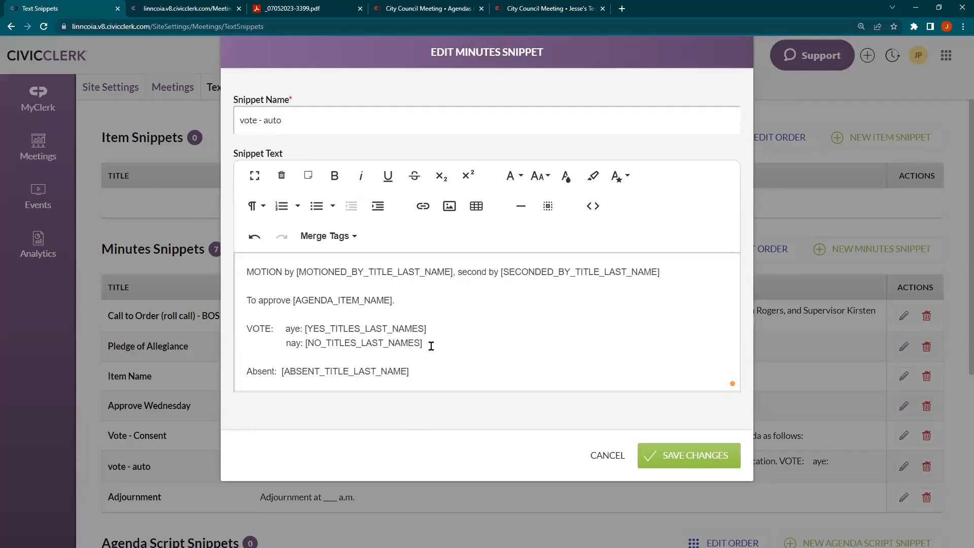
pyautogui.click(680, 456)
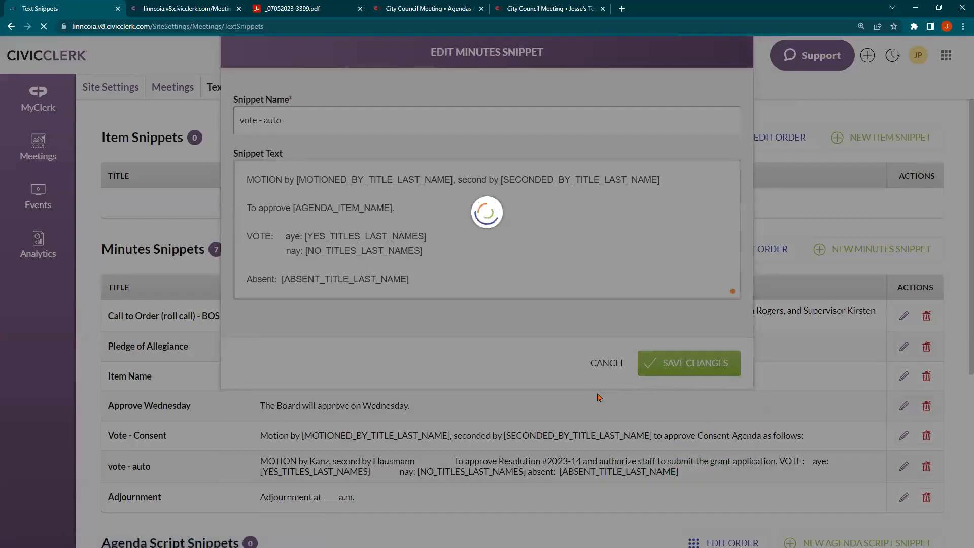
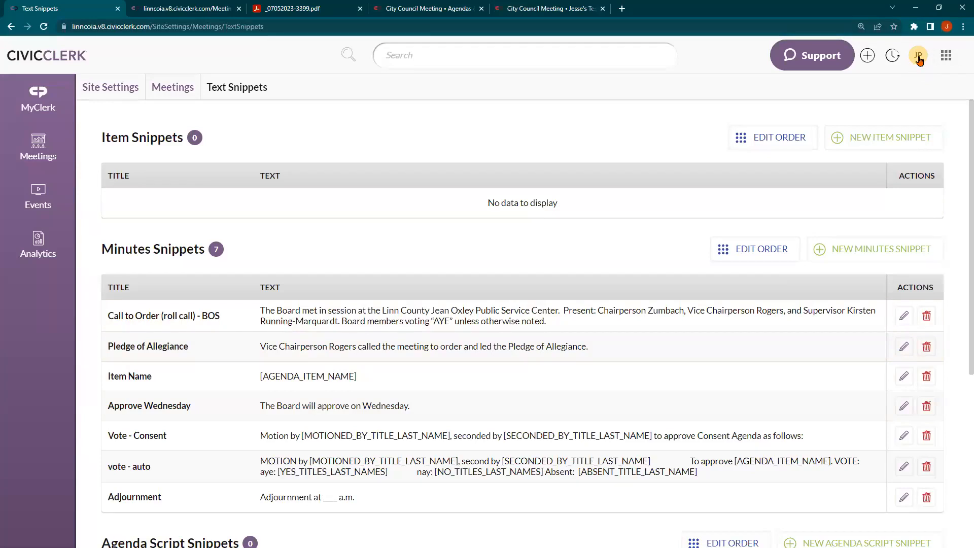
# Launch the CivicClerk 8 Help Center from the JP profile menu into a new tab
pyautogui.click(920, 60)
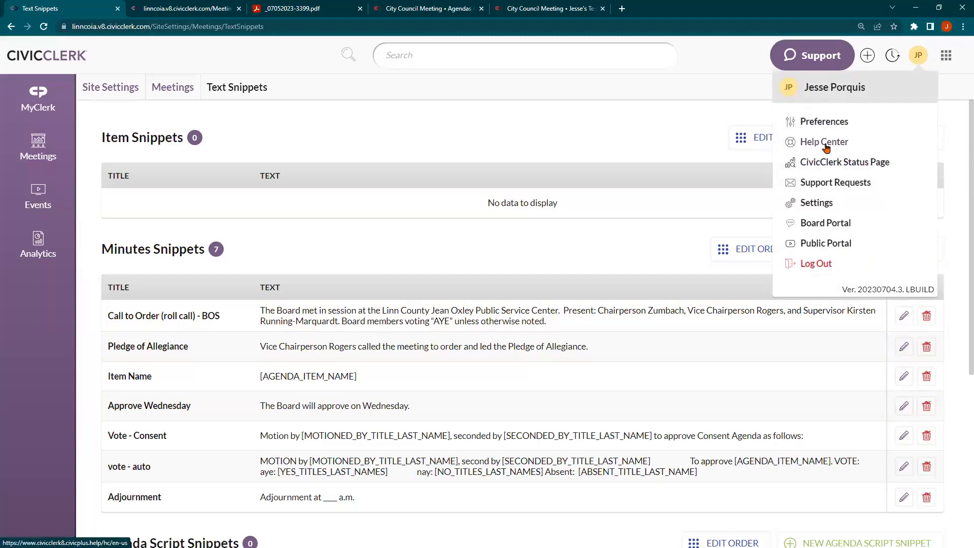
pyautogui.click(825, 143)
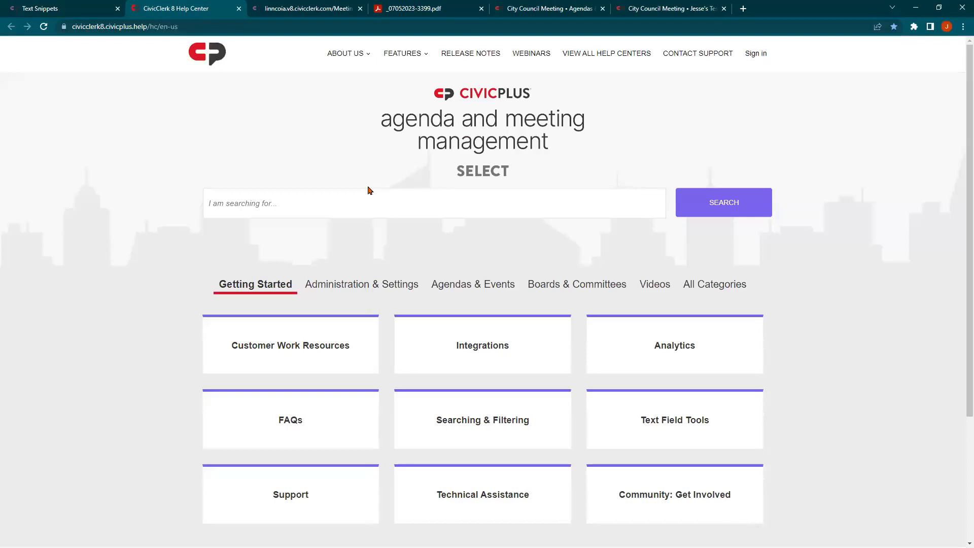
# Browse Agendas & Events to the Minutes help section and open the Add a Motion article
pyautogui.click(338, 201)
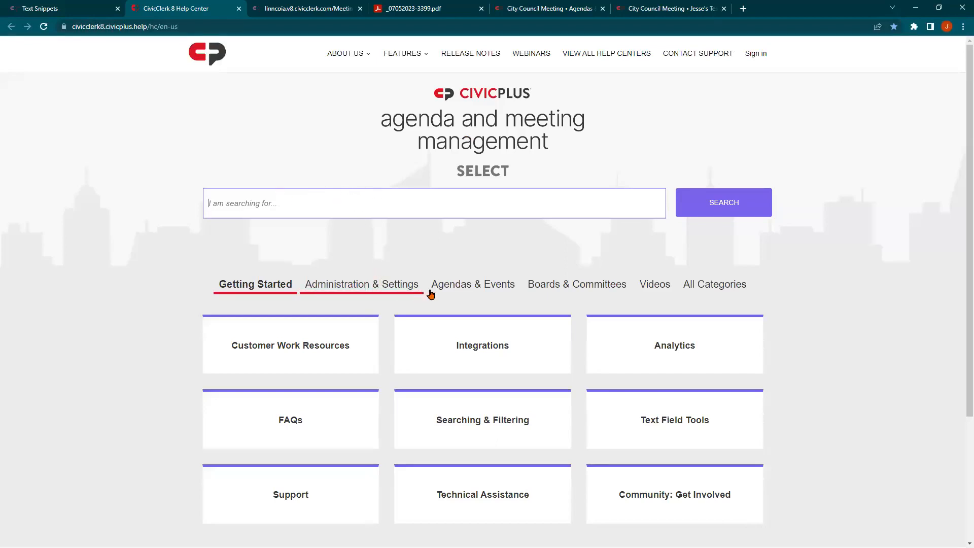
pyautogui.click(475, 286)
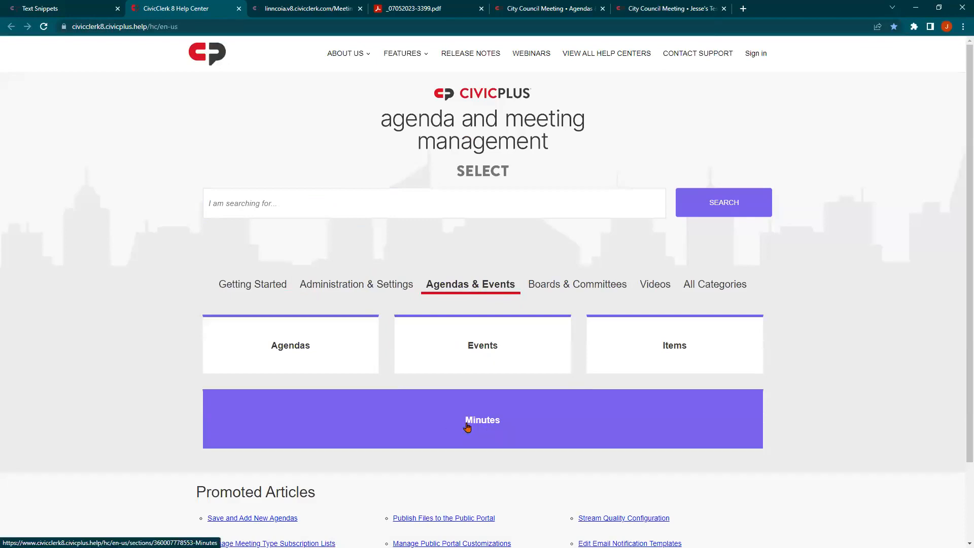
pyautogui.click(470, 432)
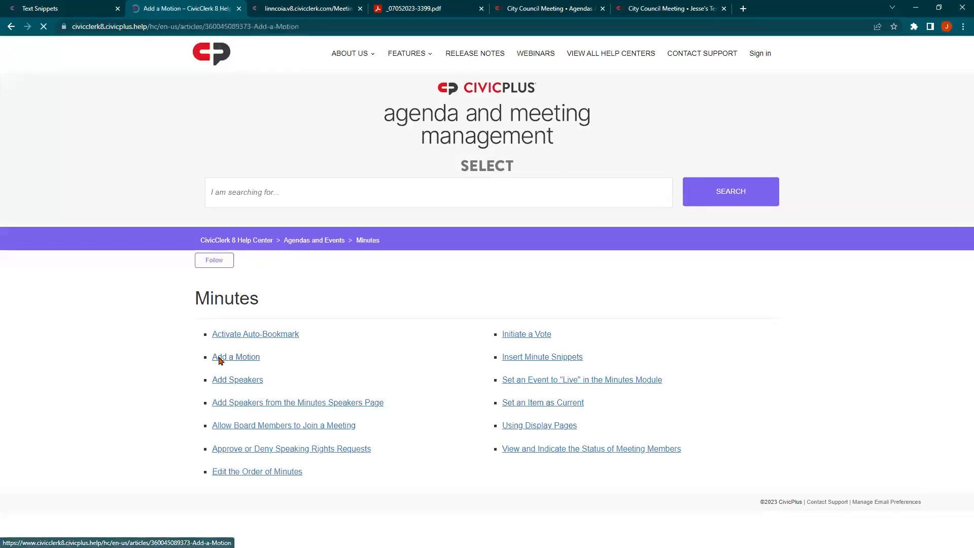
# Start the Add a Motion practice tutorial and advance it to step 9/15, Motion Name
pyautogui.scroll(-3, 290, 359)
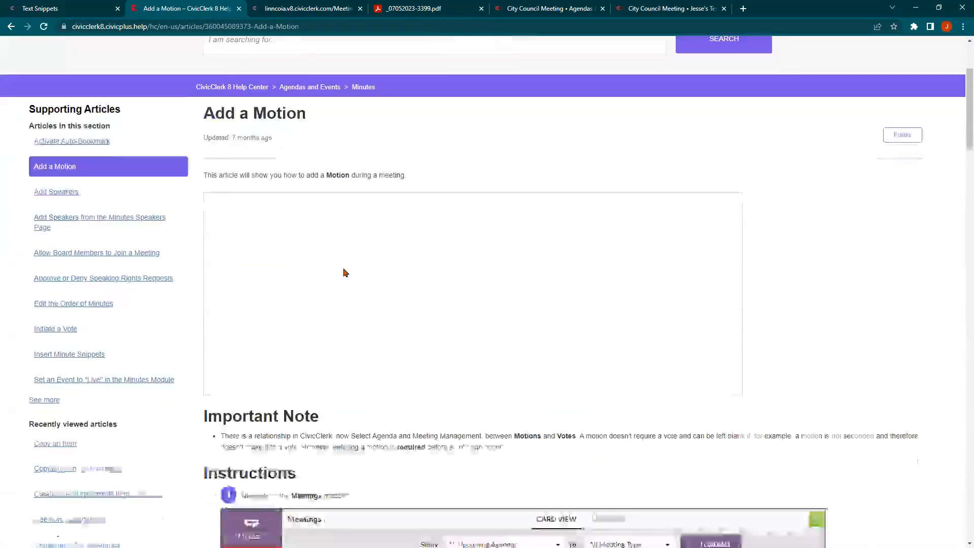
pyautogui.scroll(-1, 278, 284)
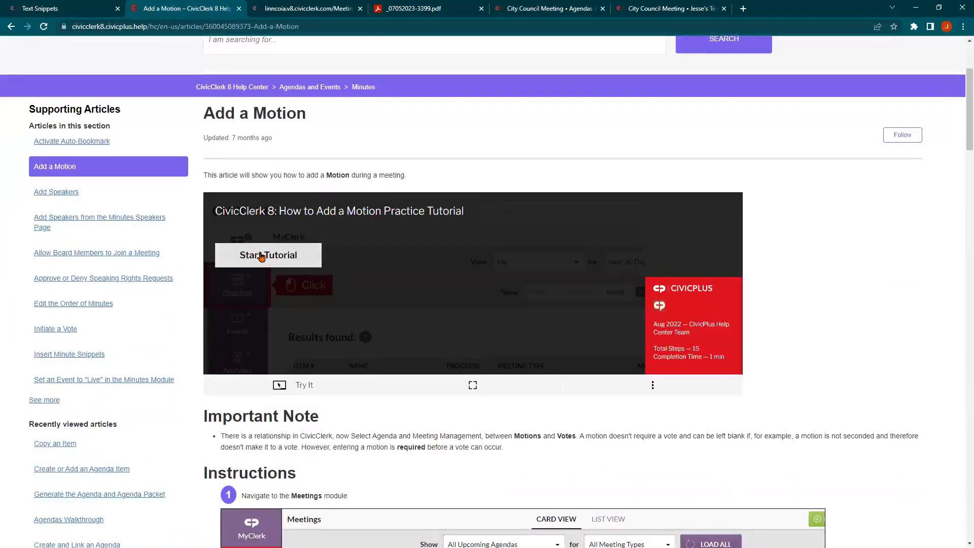
pyautogui.click(263, 256)
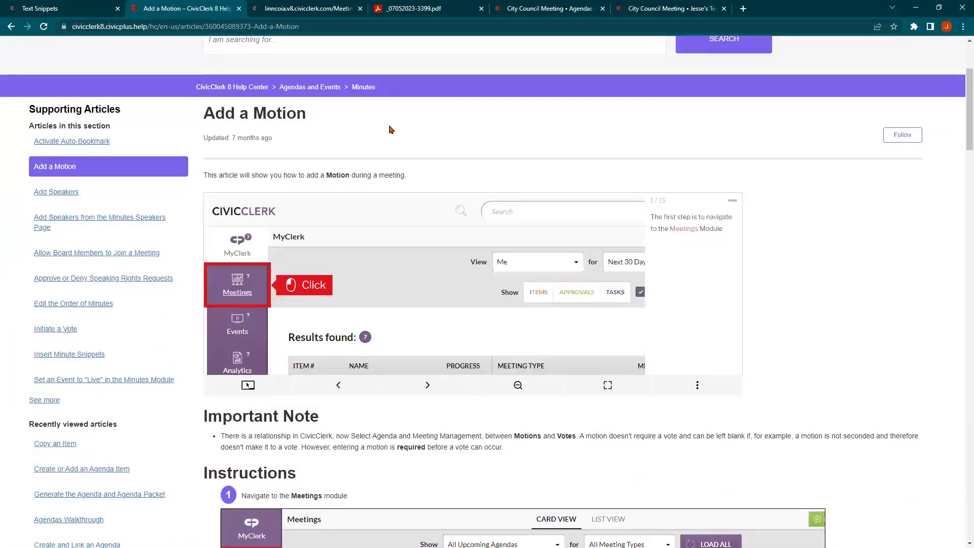
pyautogui.click(229, 281)
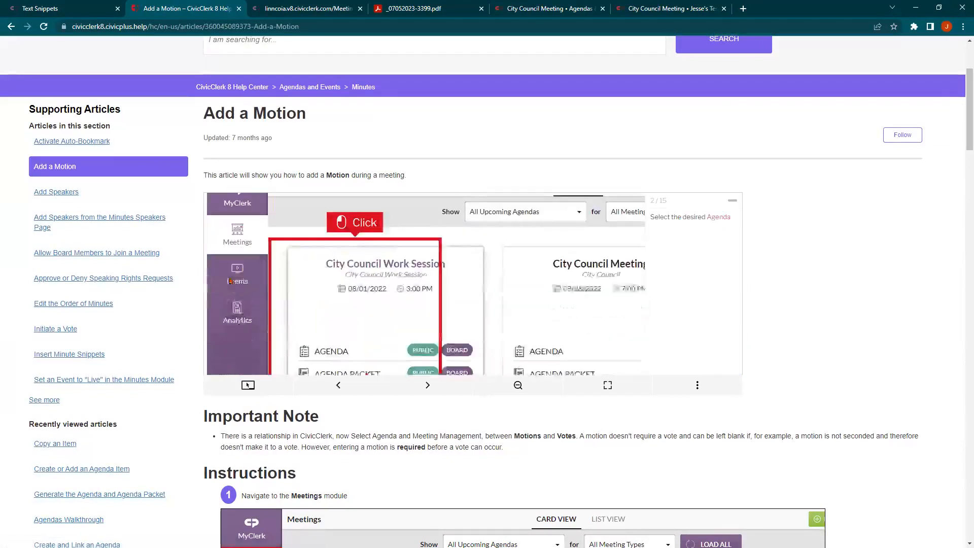
pyautogui.click(410, 285)
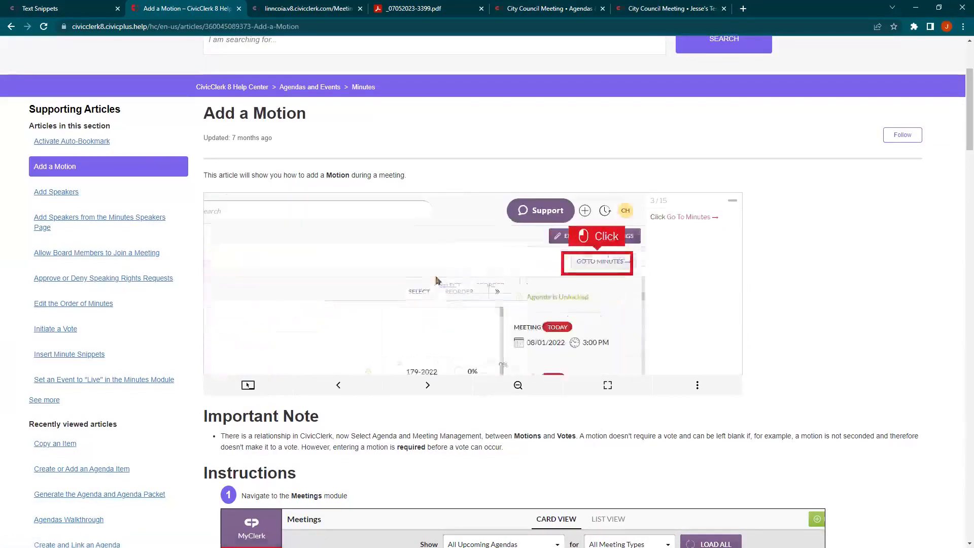
pyautogui.click(594, 268)
pyautogui.click(319, 290)
pyautogui.click(319, 292)
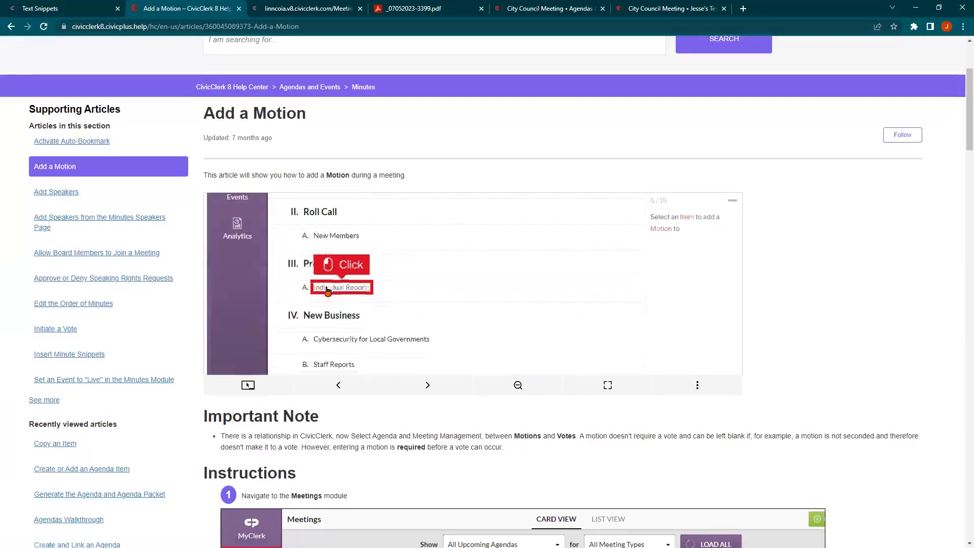
pyautogui.click(347, 292)
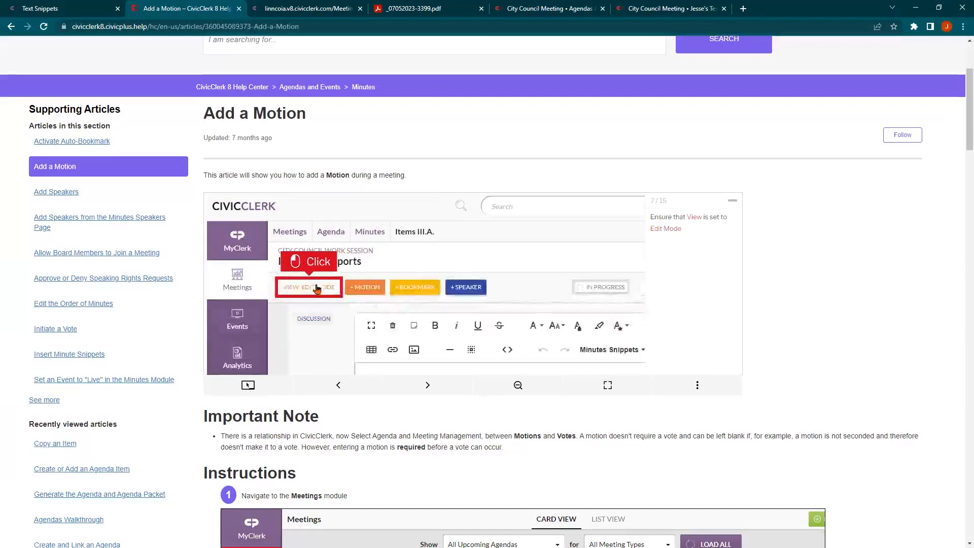
pyautogui.click(325, 293)
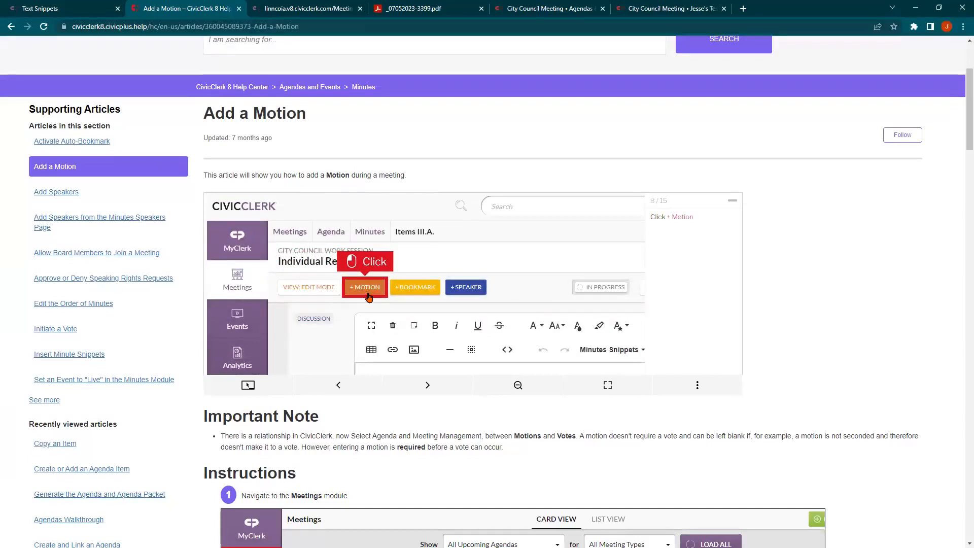
pyautogui.click(369, 297)
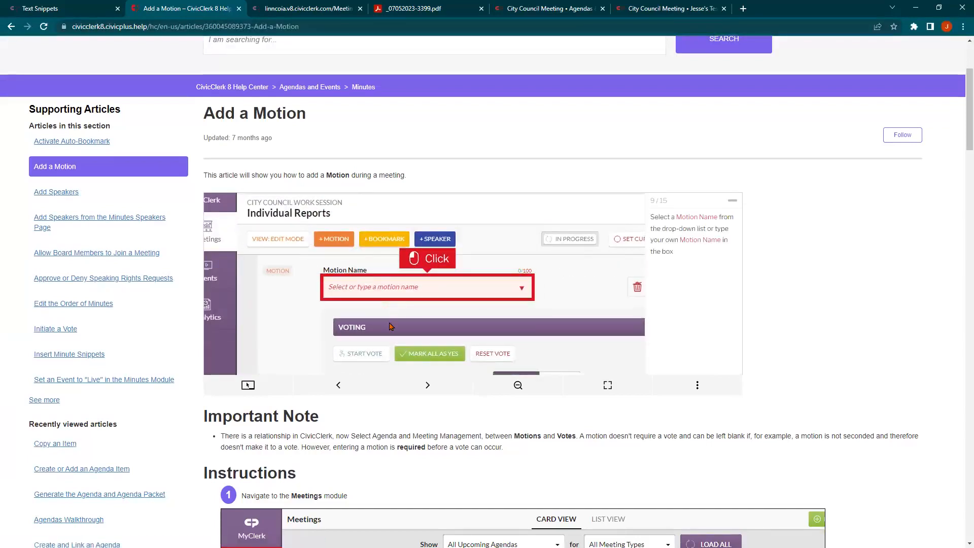
pyautogui.scroll(-1, 390, 326)
pyautogui.scroll(-15, 390, 326)
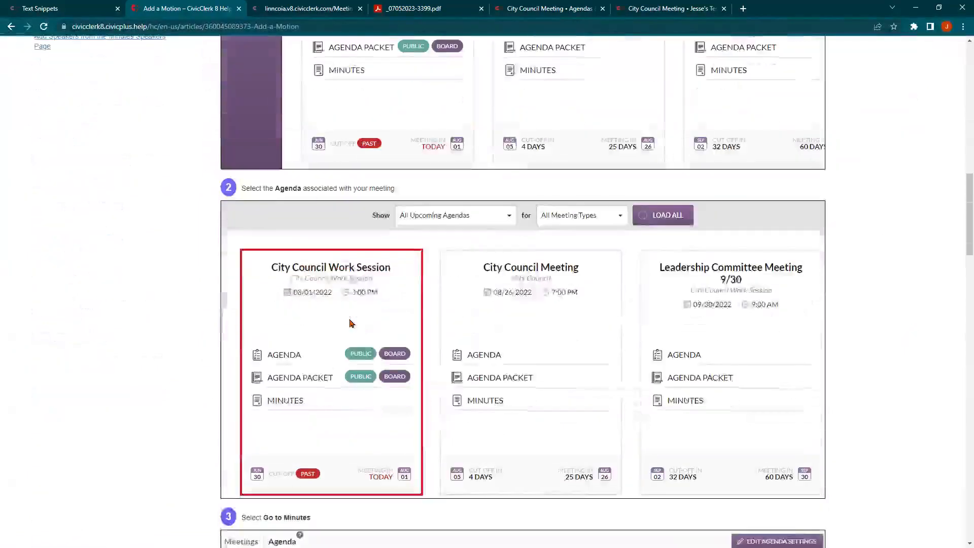
pyautogui.scroll(-18, 350, 323)
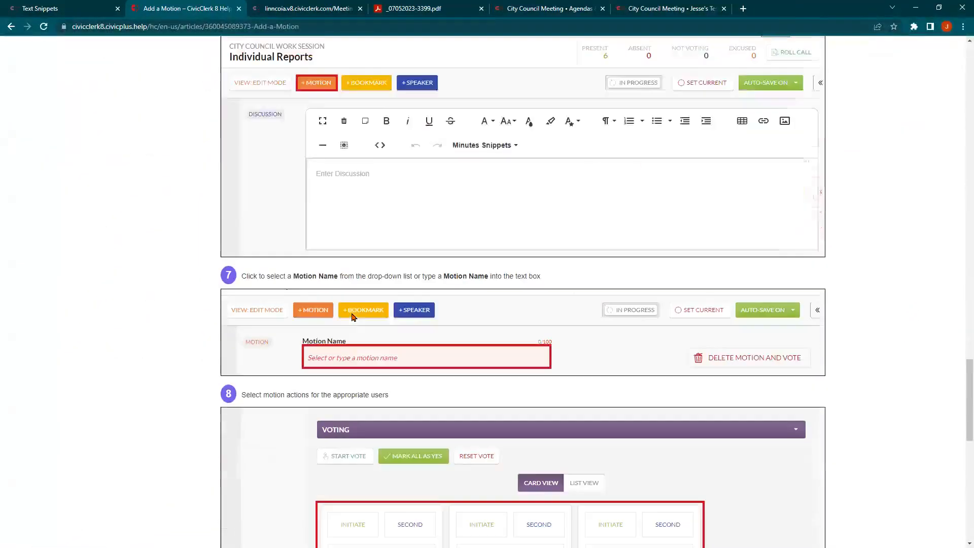
pyautogui.scroll(-7, 352, 317)
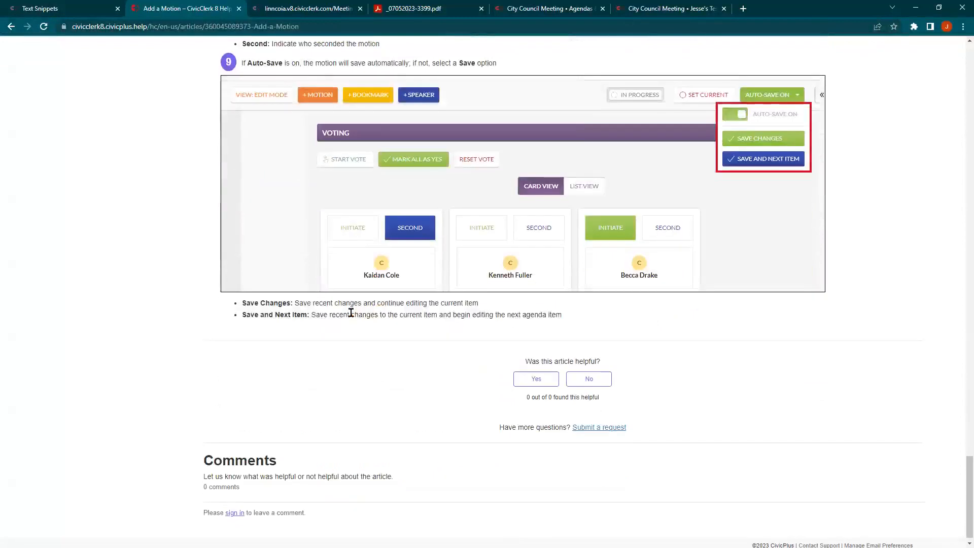
pyautogui.scroll(20, 351, 312)
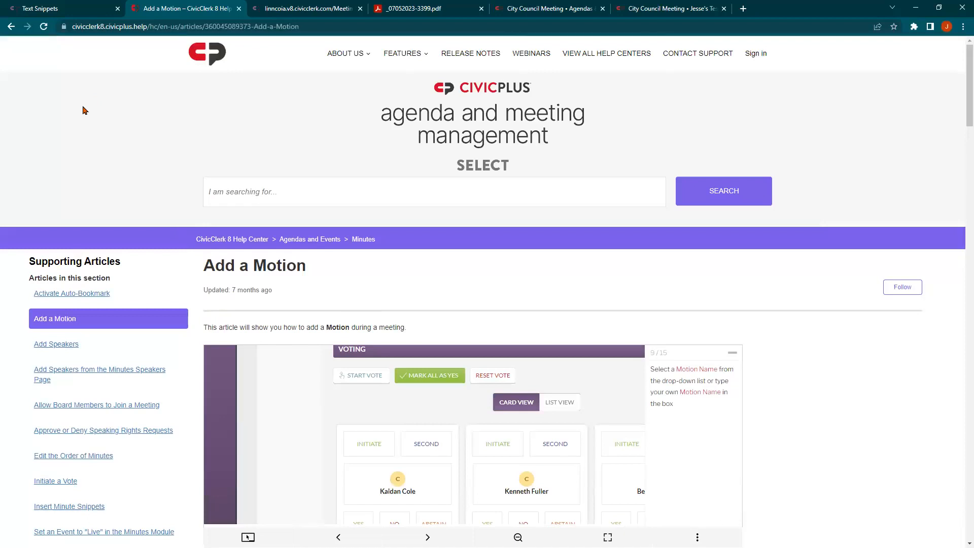
pyautogui.scroll(-2, 473, 272)
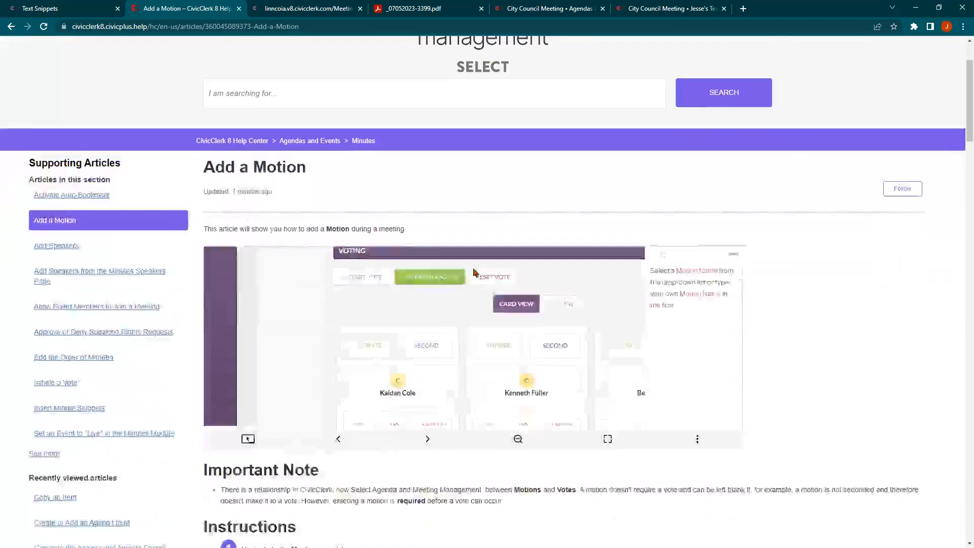
pyautogui.scroll(-2, 474, 272)
pyautogui.click(698, 340)
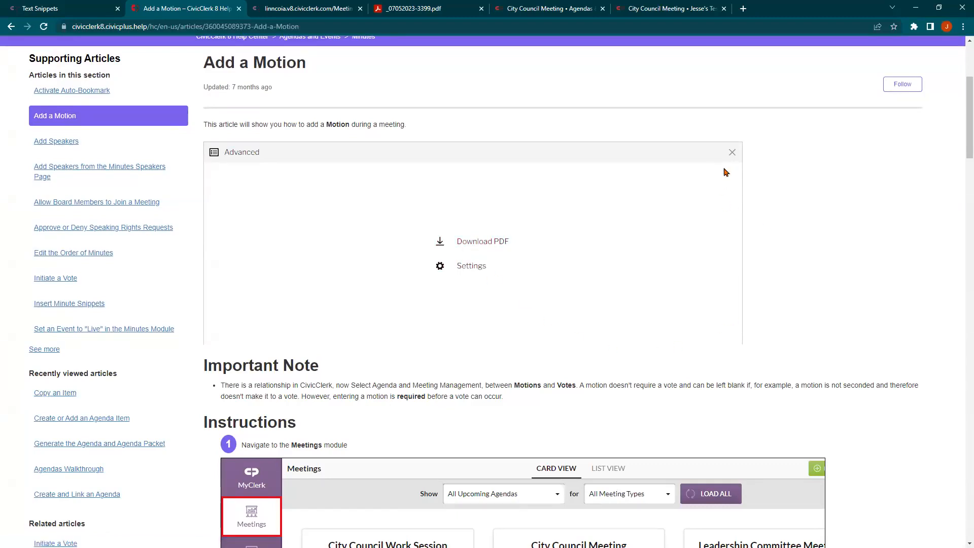
pyautogui.click(732, 153)
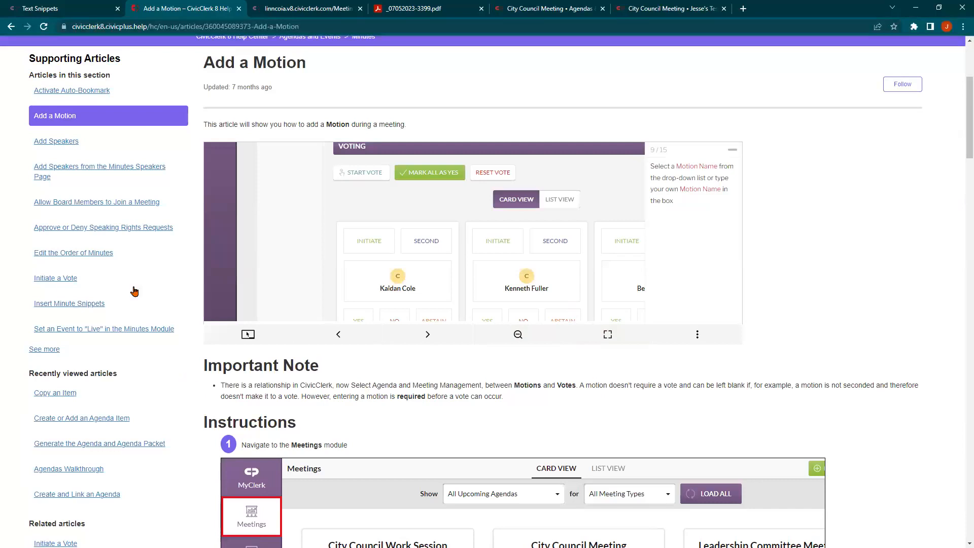
# Return to the Text Snippets tab listing the seven Minutes snippets, dismissing the profile menu
pyautogui.click(78, 6)
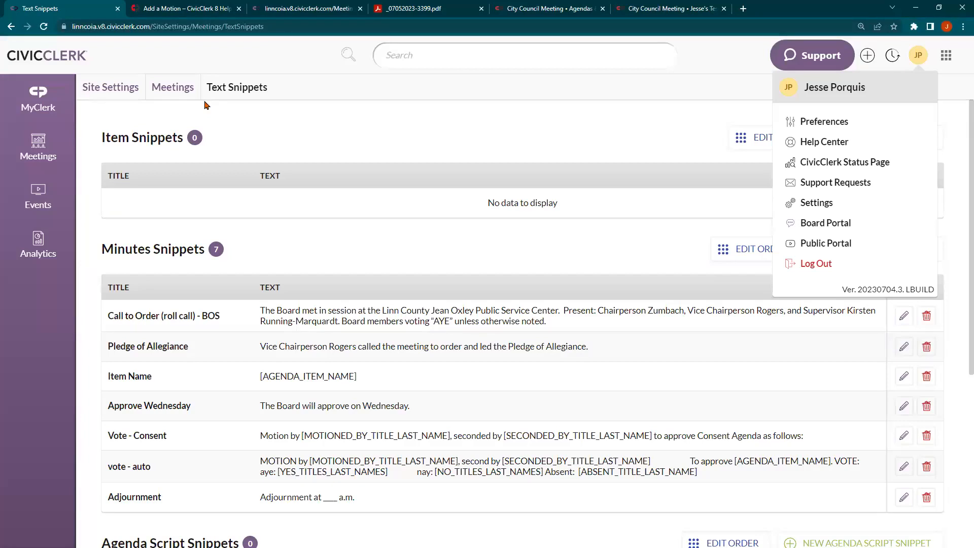
pyautogui.click(329, 130)
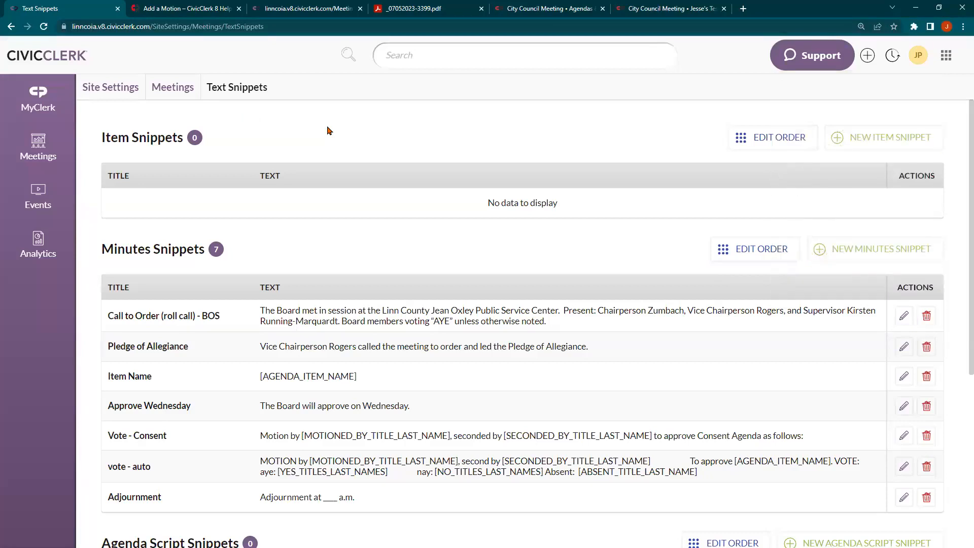